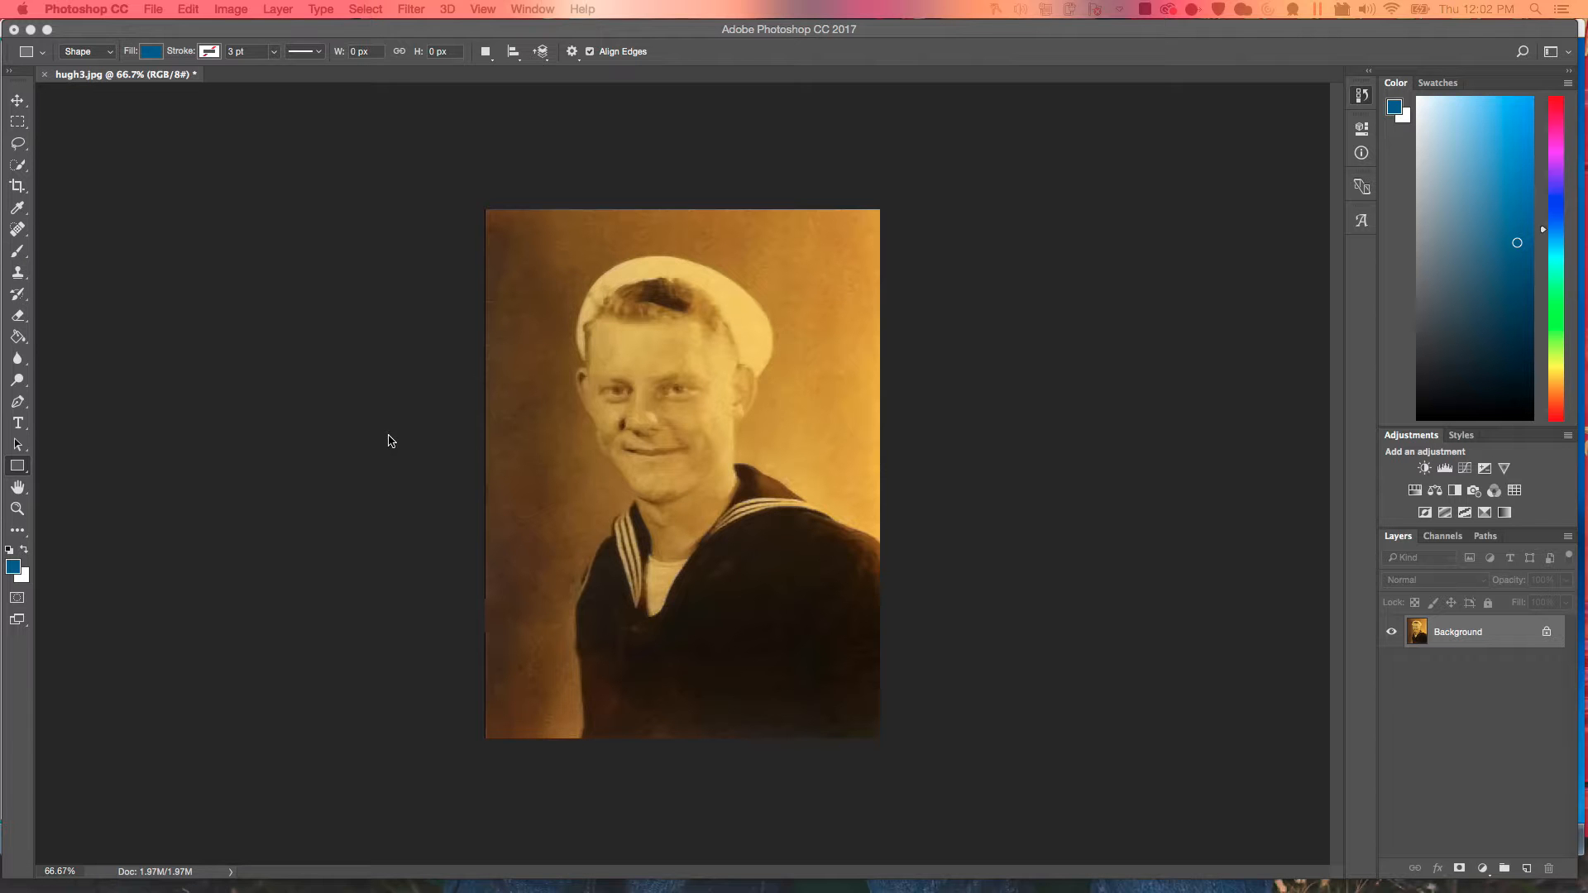
Switch to Firefox, enlarge its window and examine the whole Pearl Harbor 75 collage with the sailor cutout.
left_click_drag(2, 166, 679, 121)
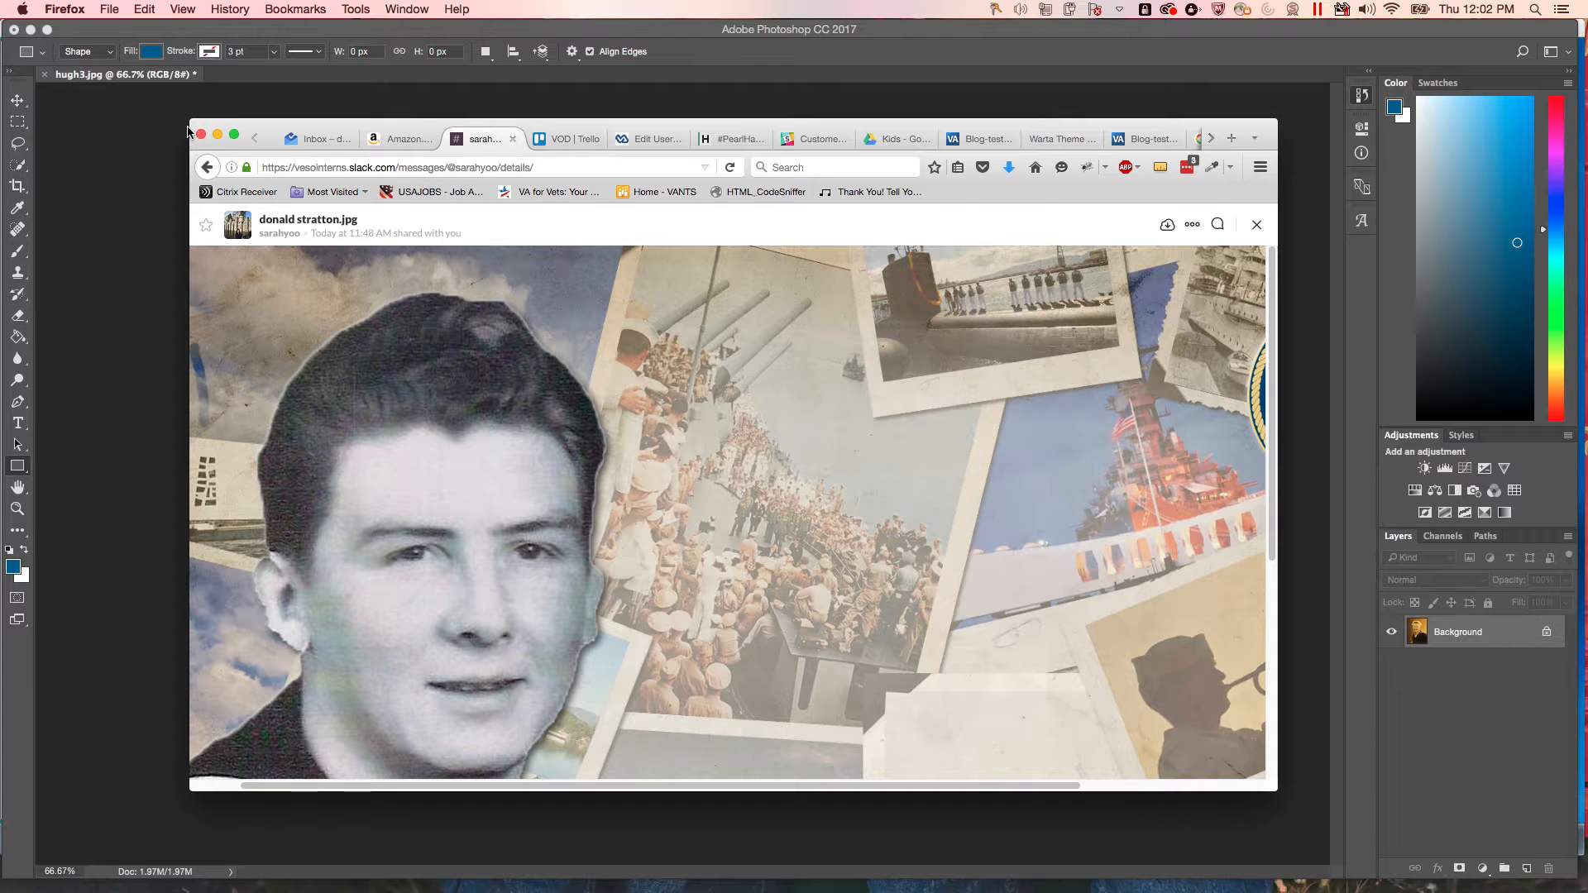
left_click_drag(120, 82, 18, 29)
left_click_drag(1275, 787, 1479, 844)
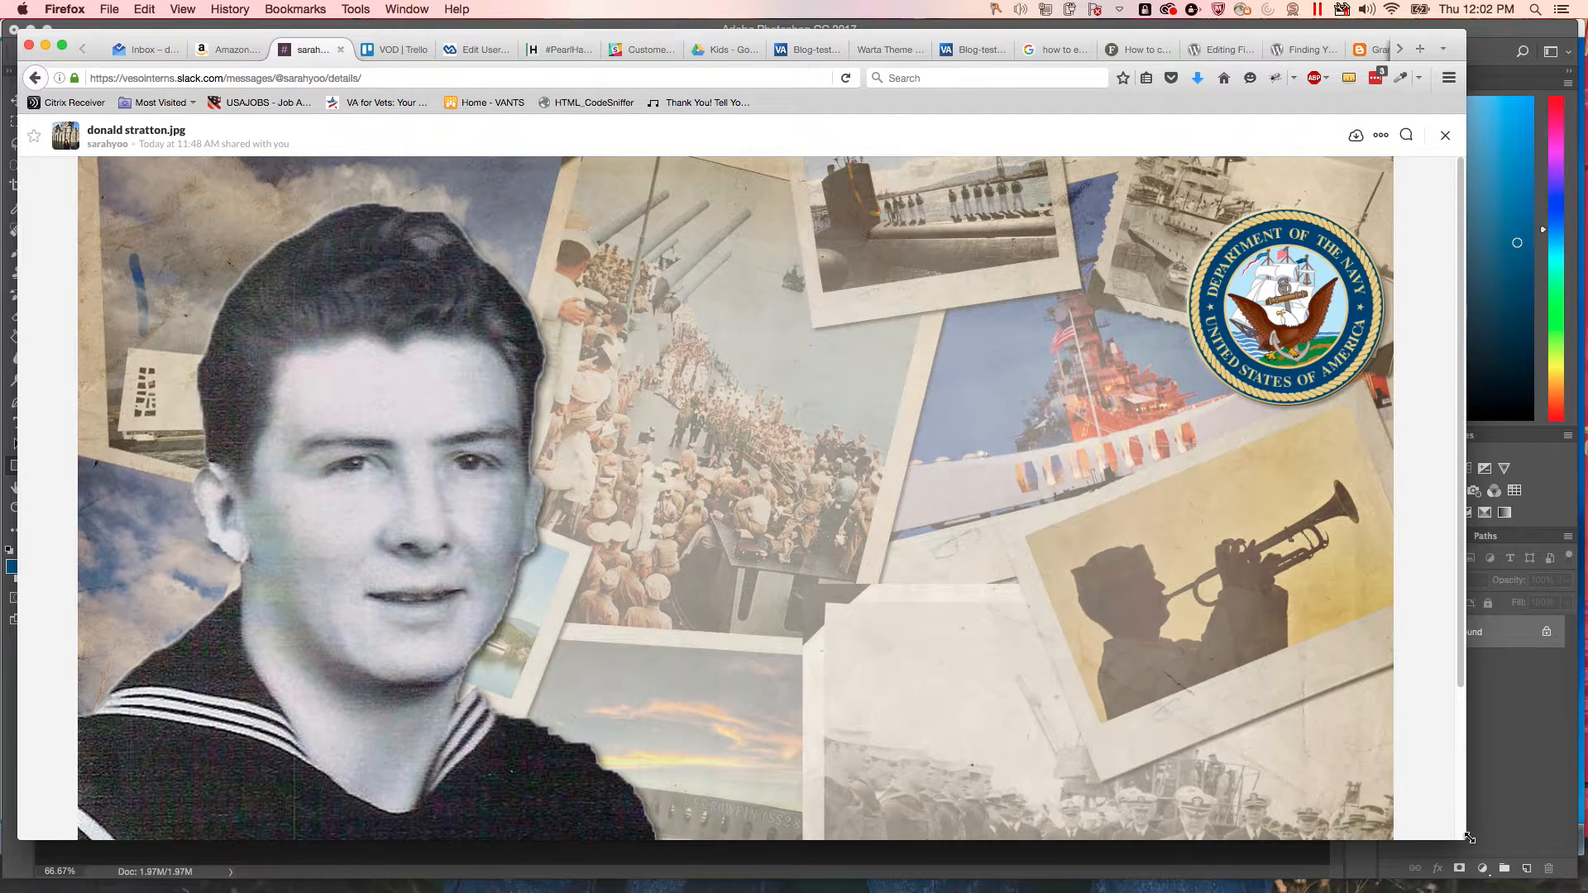
scroll(1348, 620, "down", 3)
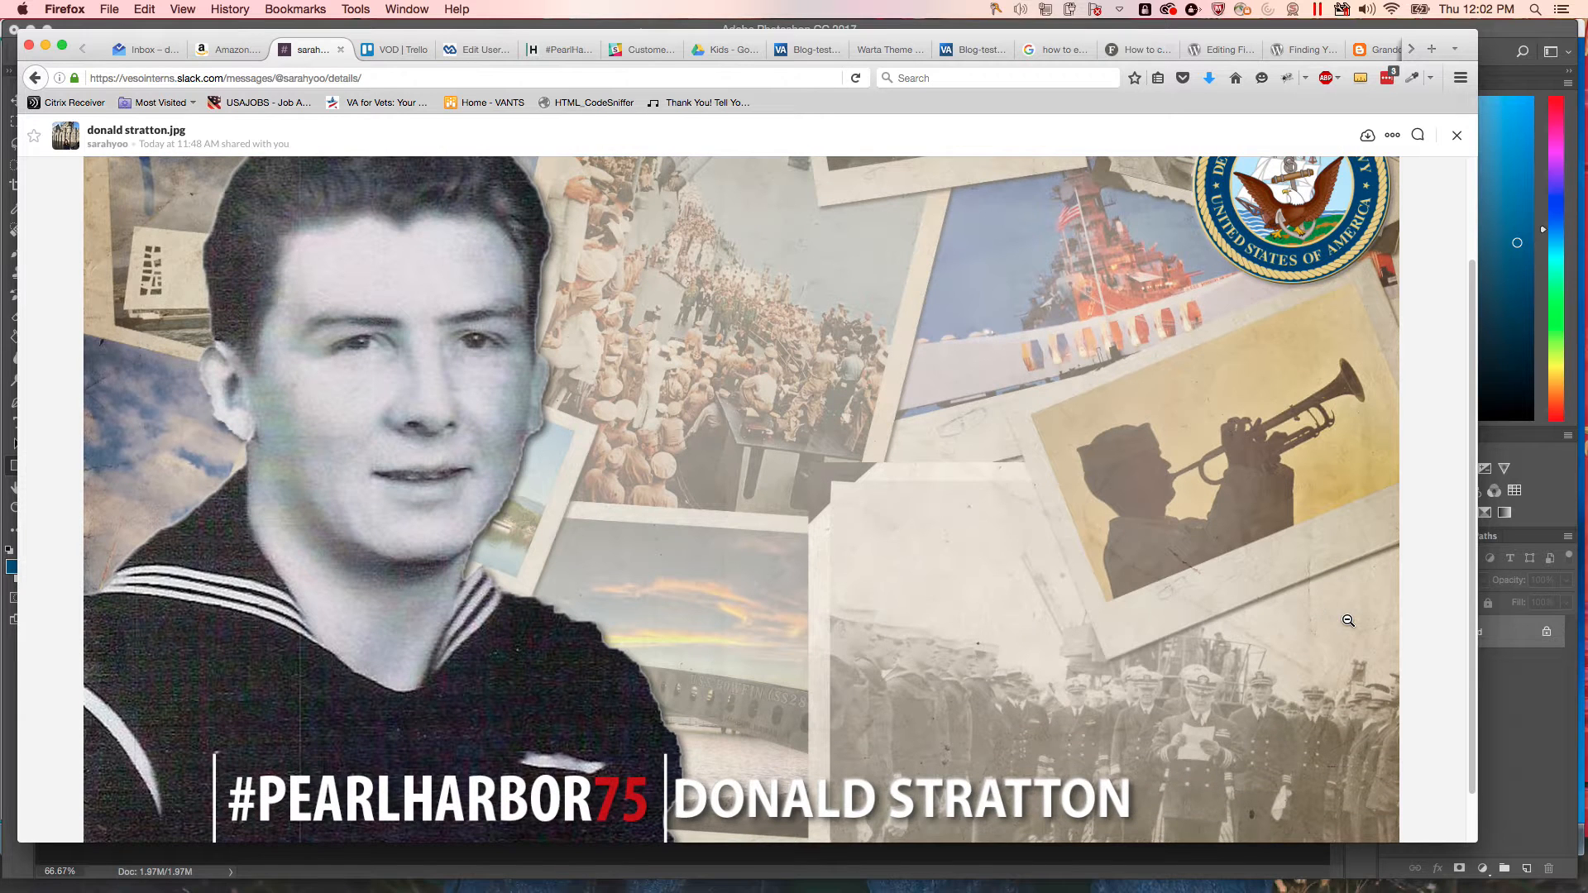
scroll(1336, 614, "up", 2)
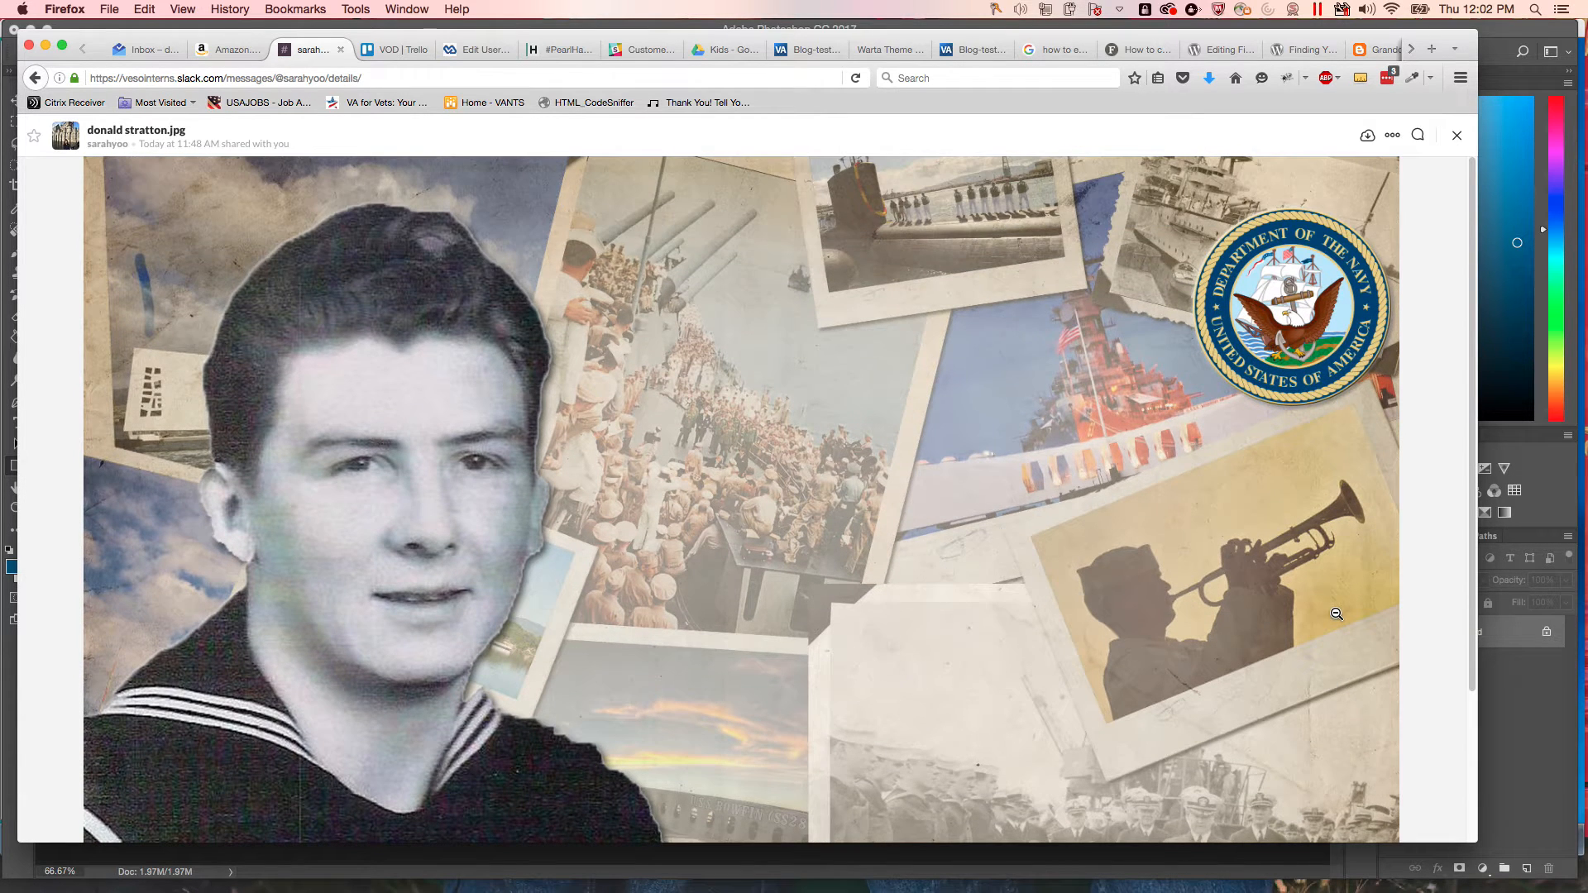
scroll(1000, 542, "down", 3)
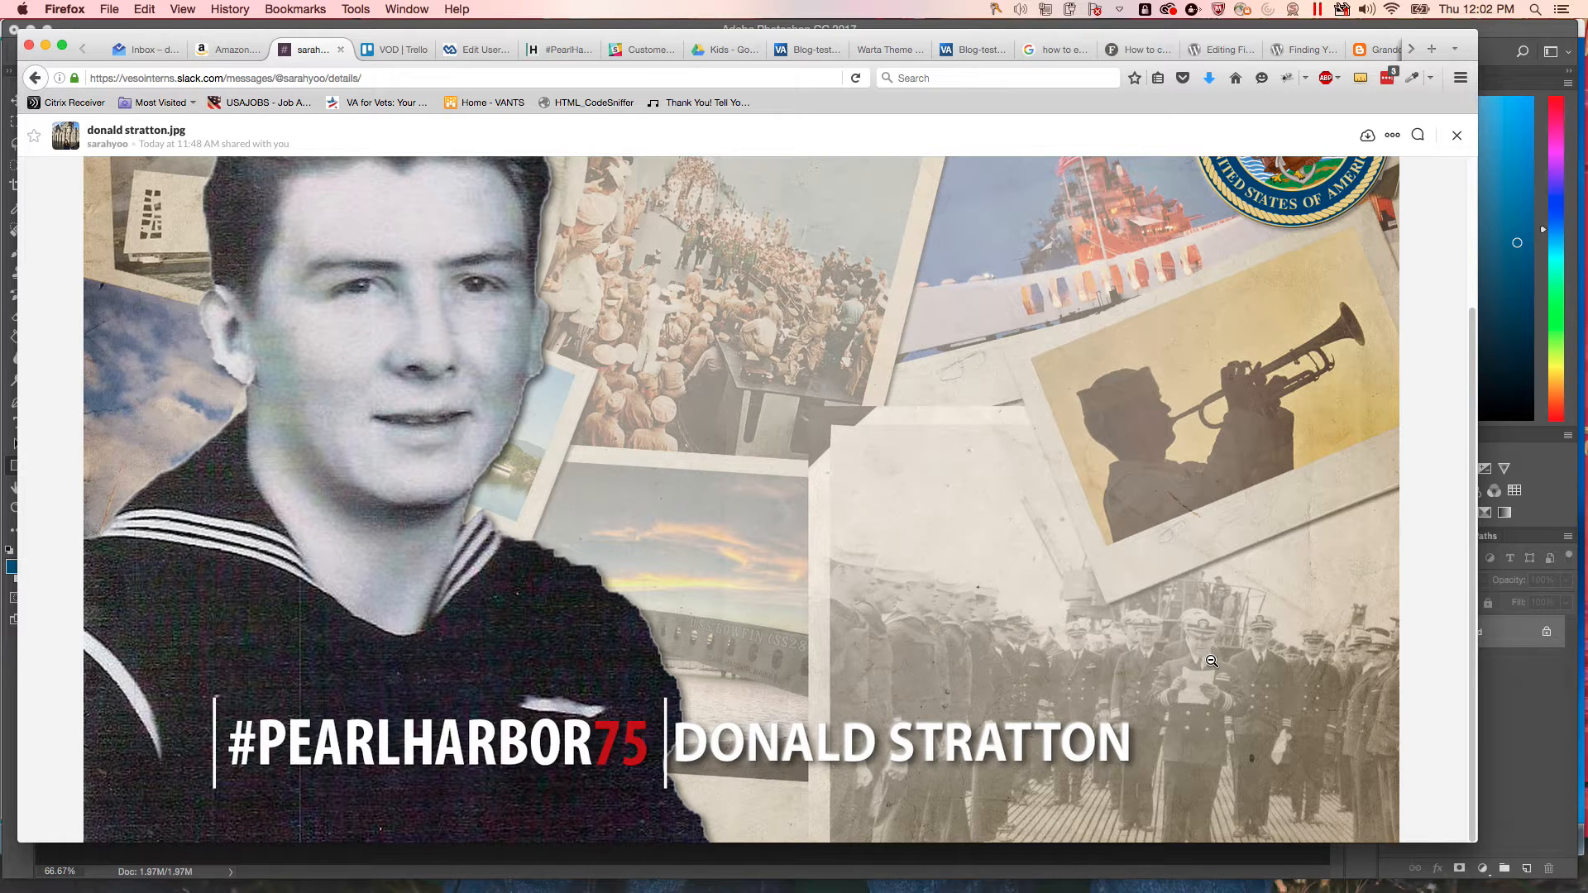
scroll(1206, 661, "up", 3)
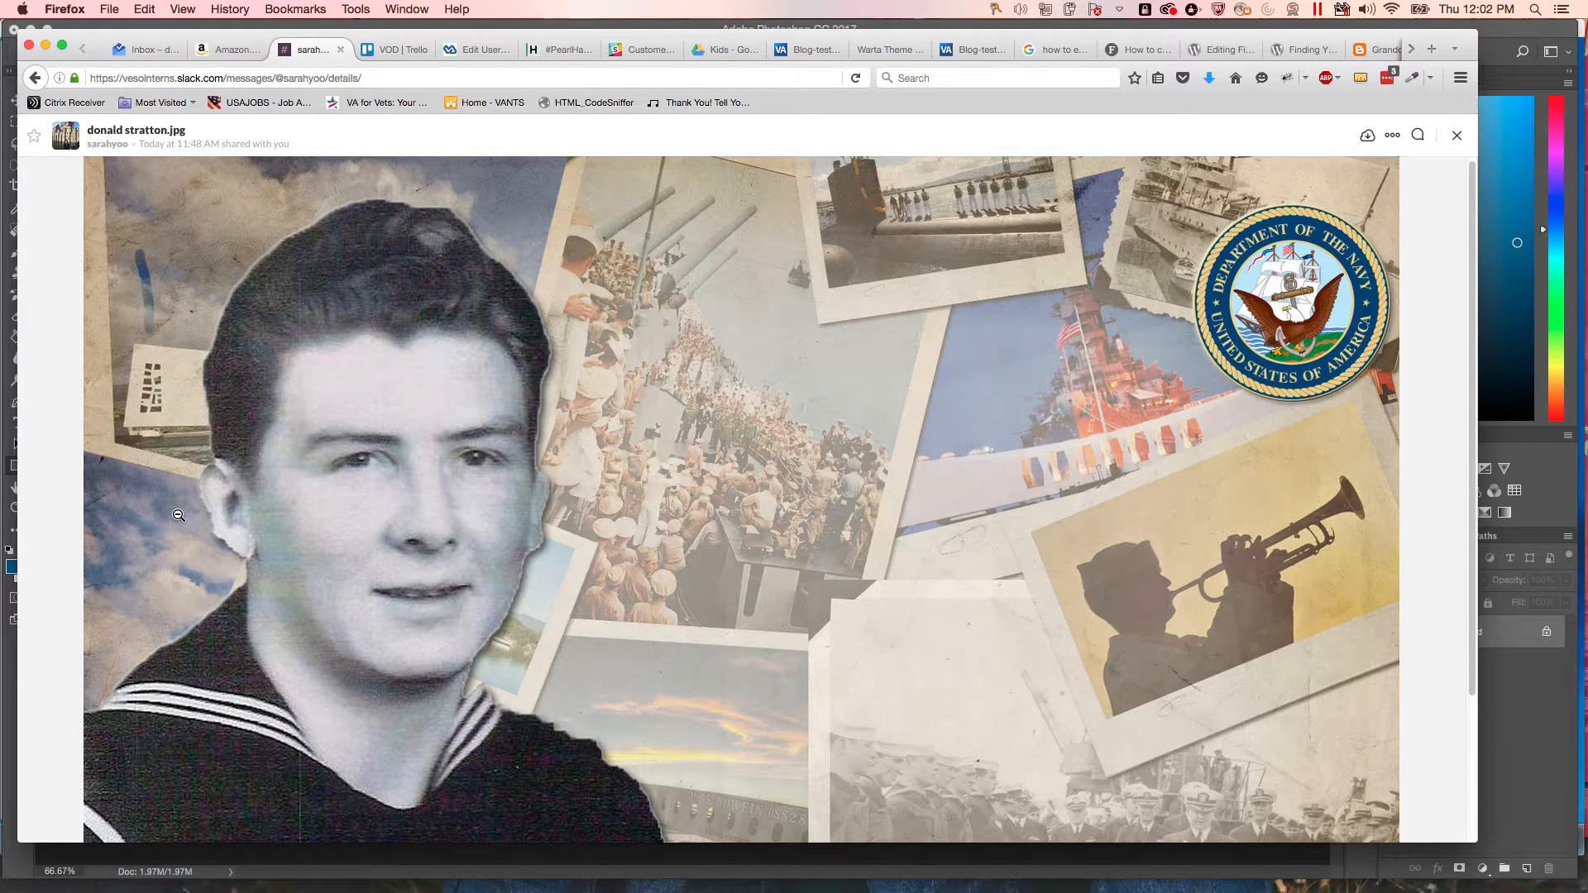
Inspect the enlarged collage closely, following the sailor cutout's outline from the hair to the shoulders and caption.
key("super+plus")
key("super+plus")
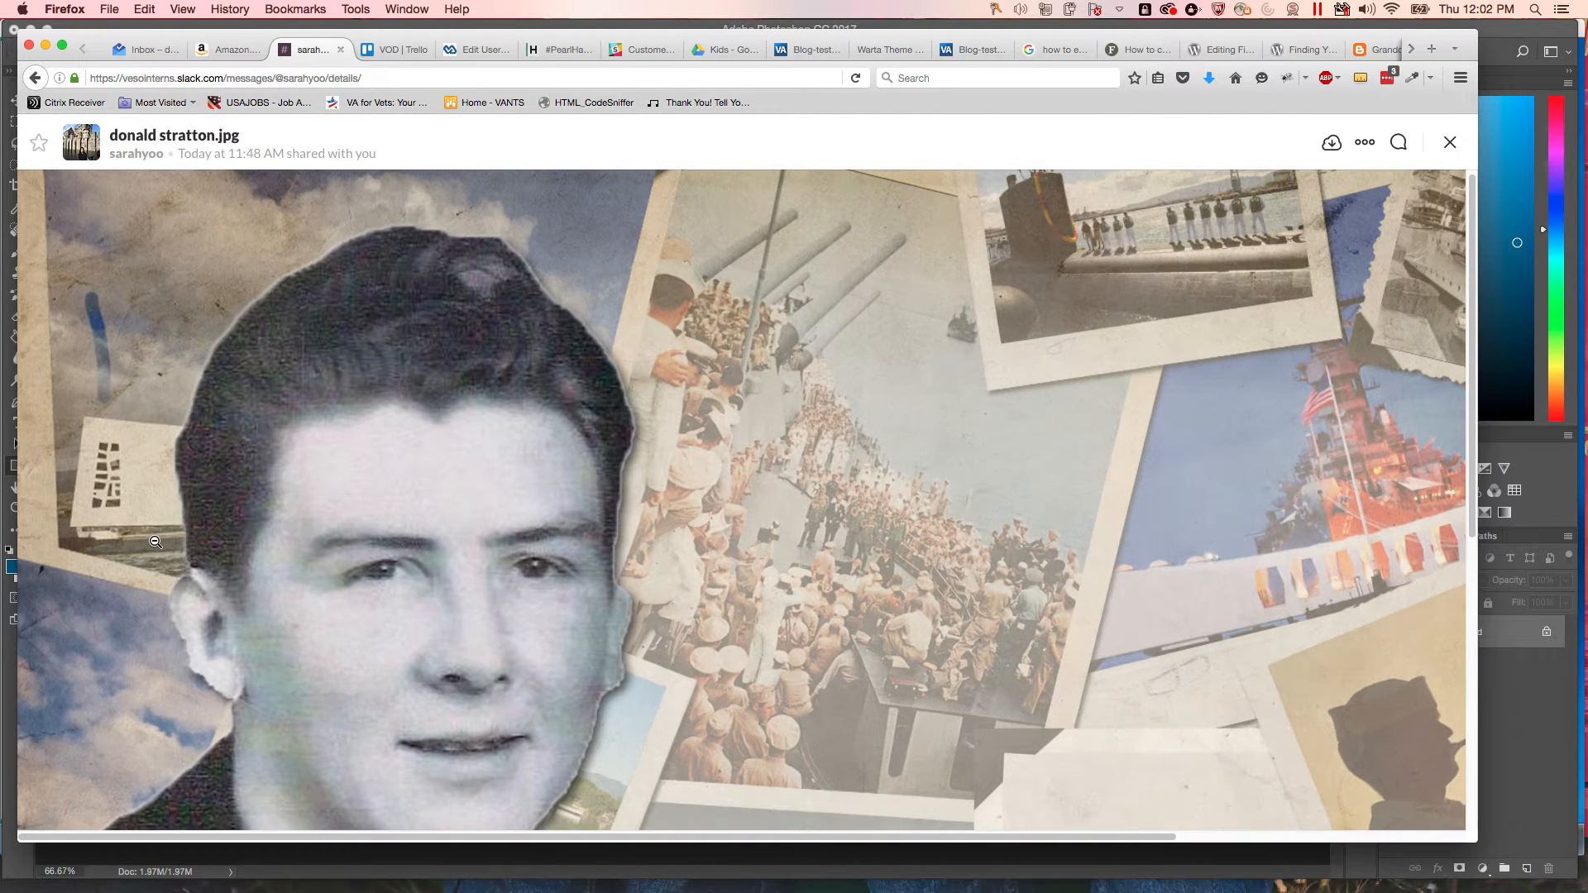
scroll(158, 546, "down", 4)
scroll(158, 577, "down", 2)
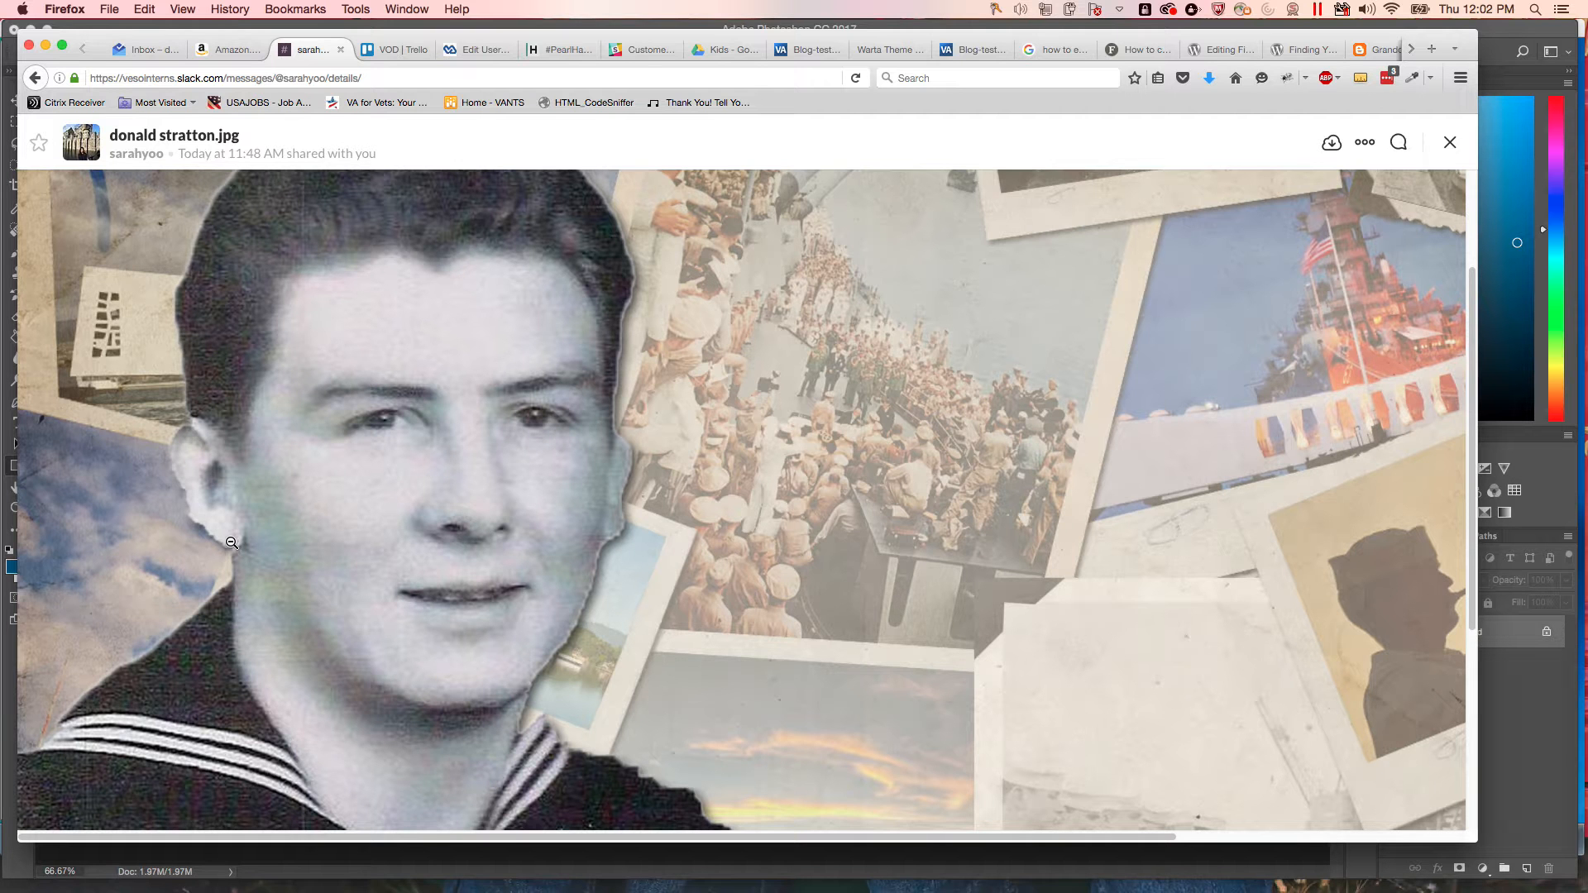
scroll(414, 600, "down", 5)
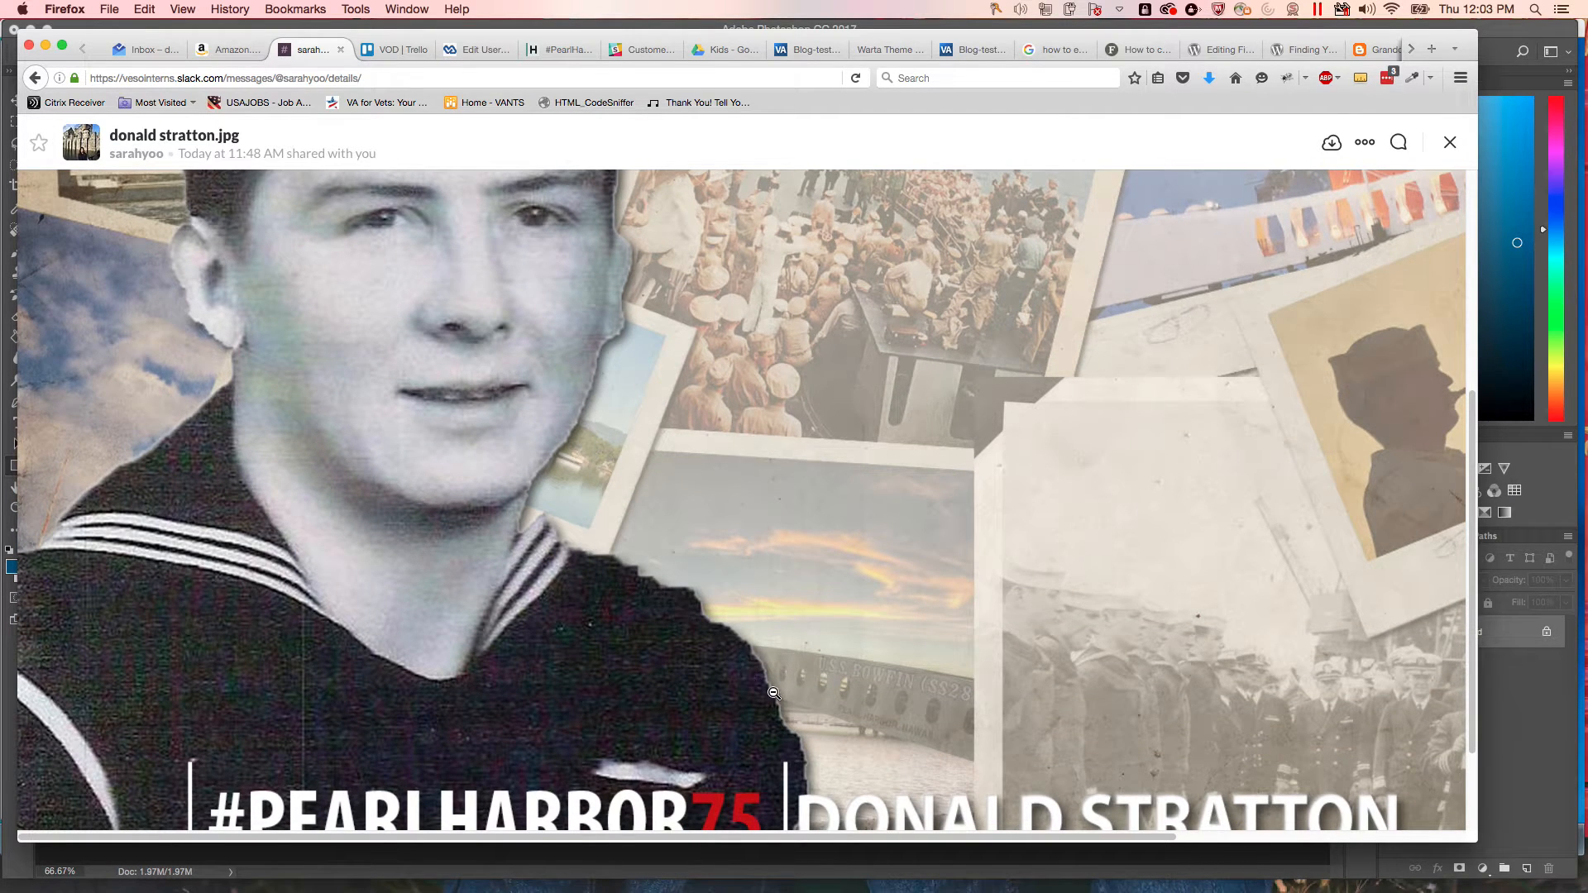
scroll(773, 686, "down", 2)
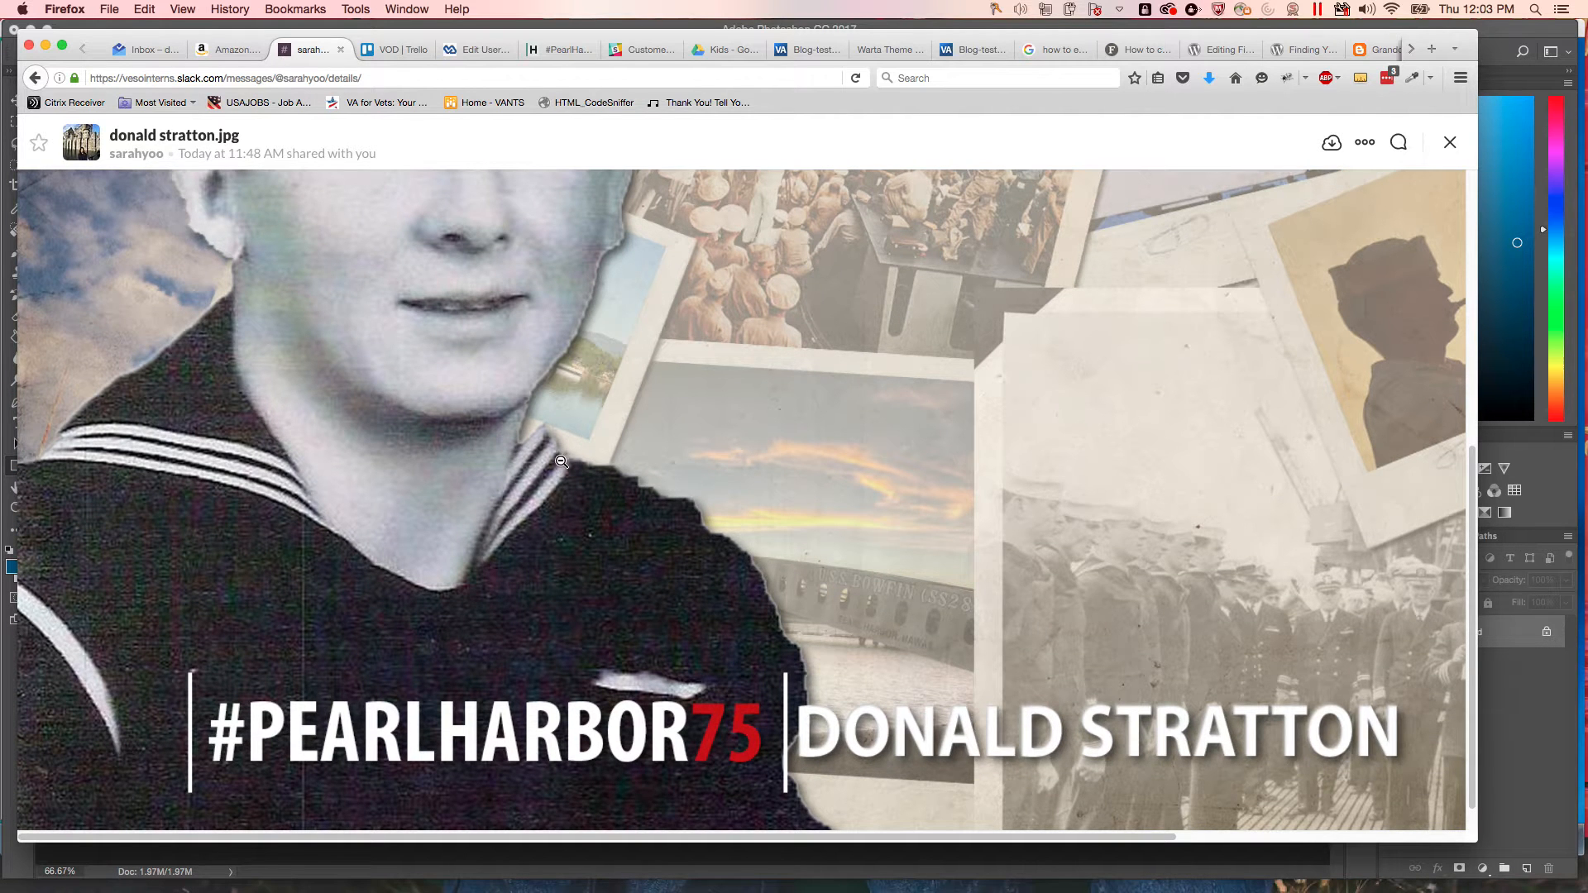
scroll(563, 460, "up", 4)
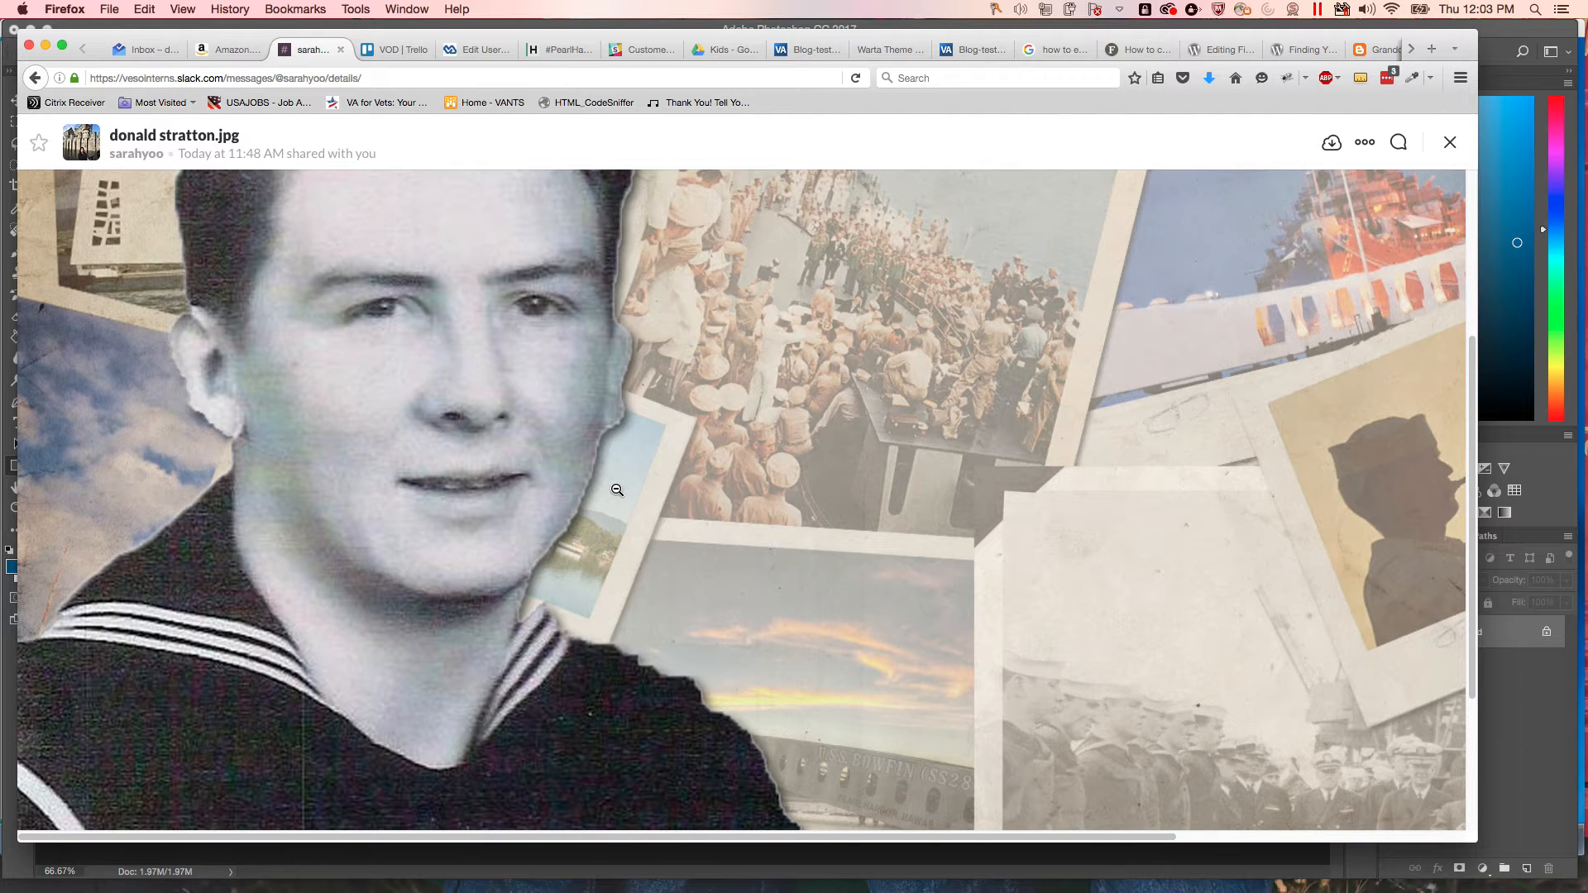
scroll(616, 489, "up", 3)
scroll(617, 491, "up", 1)
scroll(614, 491, "up", 3)
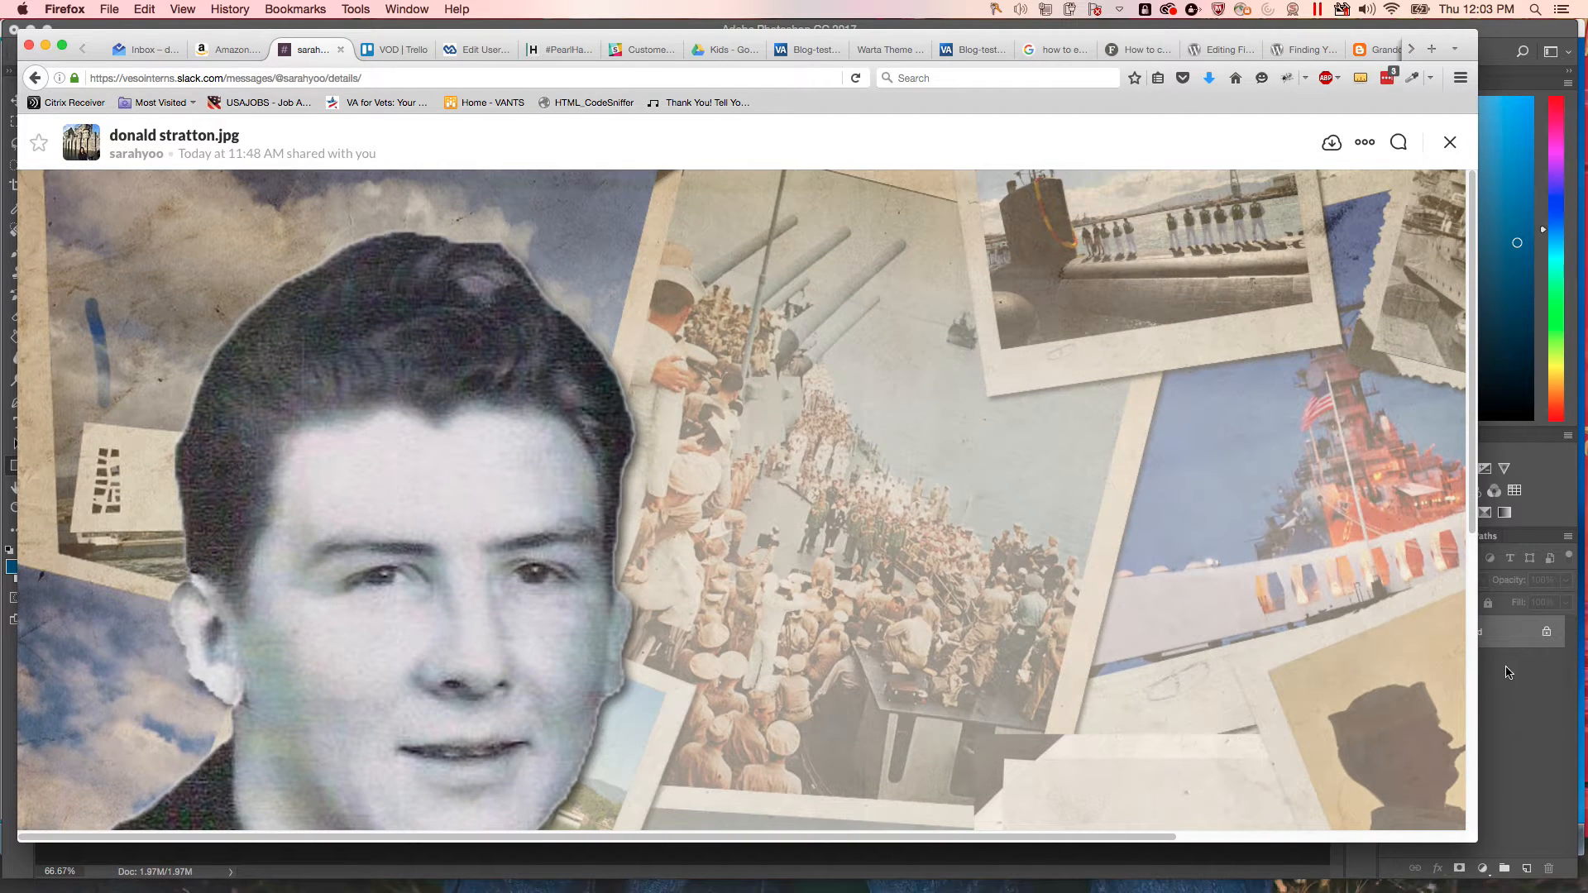
Switch to Photoshop and unlock the portrait's Background so it becomes a regular layer.
left_click(1520, 708)
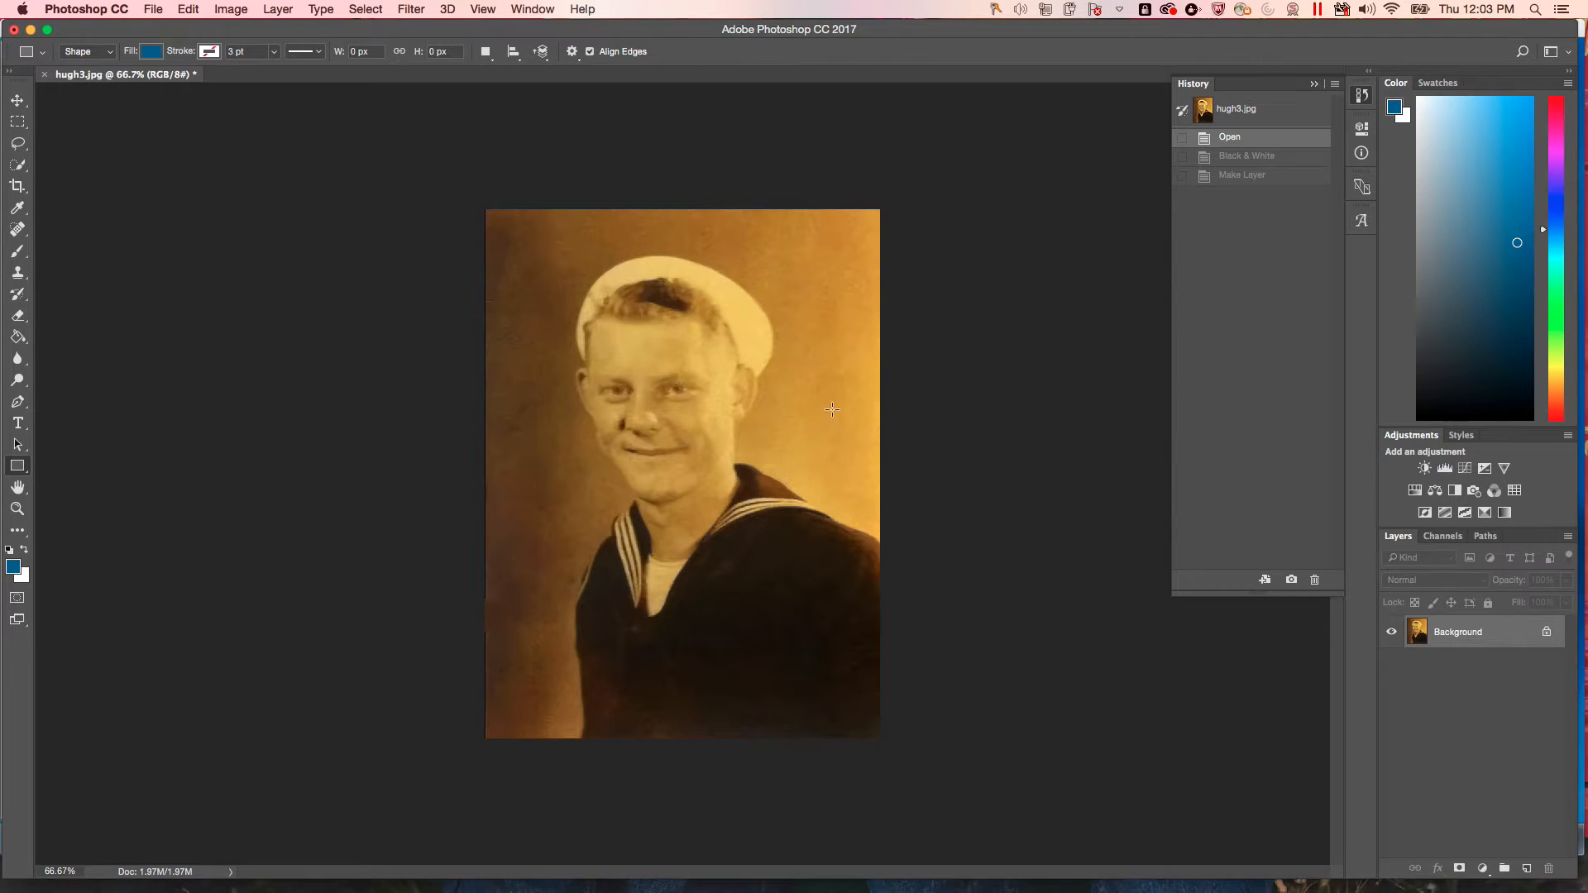
left_click(1547, 634)
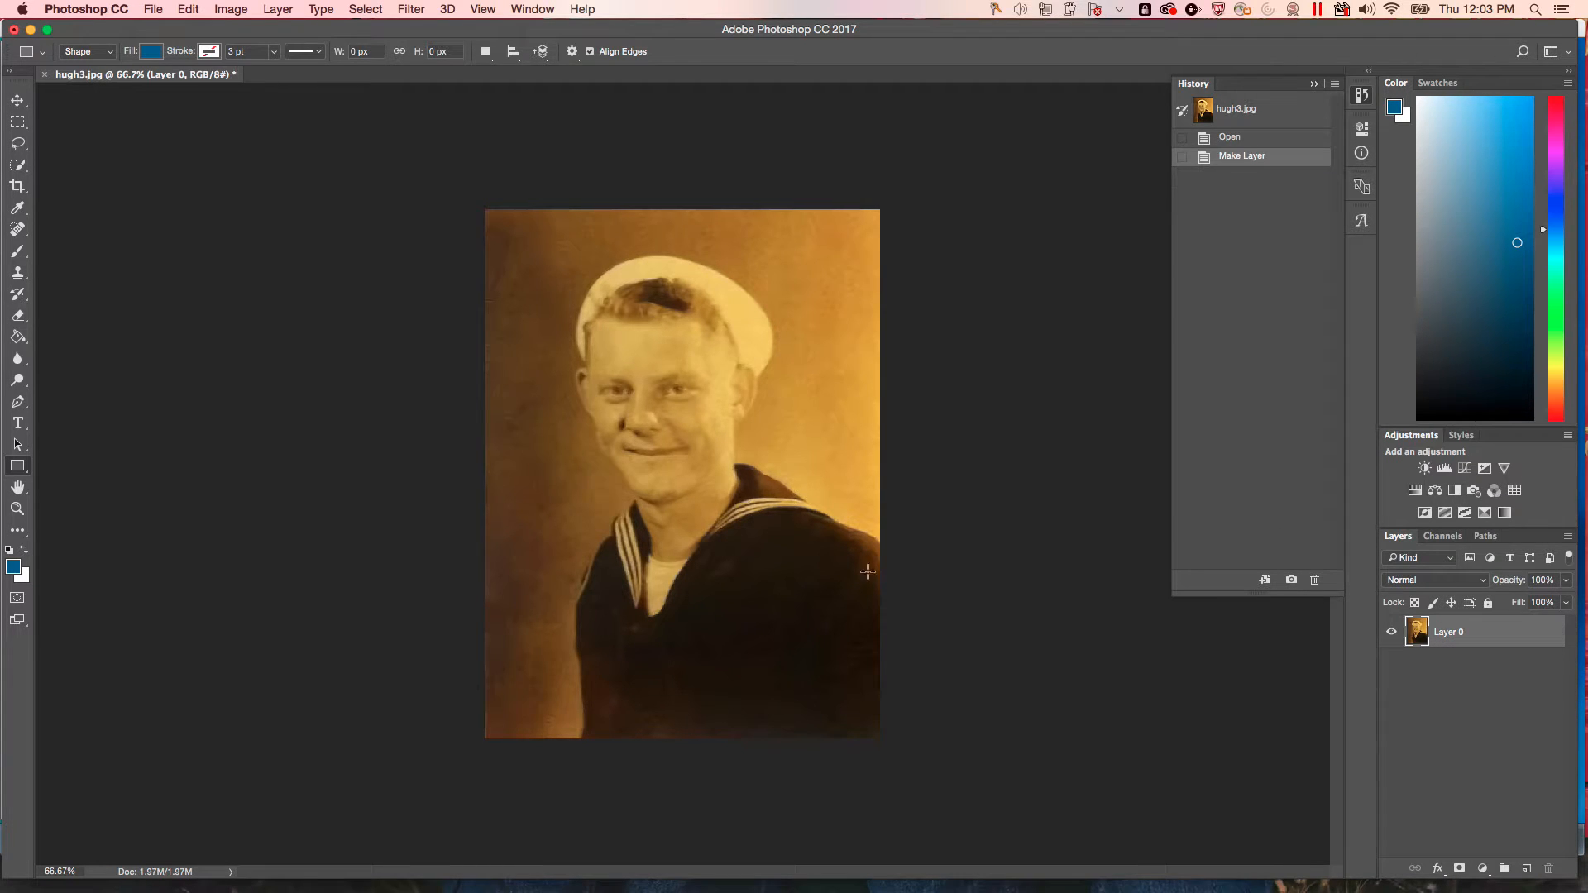
Apply a Black & White adjustment to the portrait, starting from the Maximum White preset with Reds at 11% and Yellows at 83%.
left_click(217, 9)
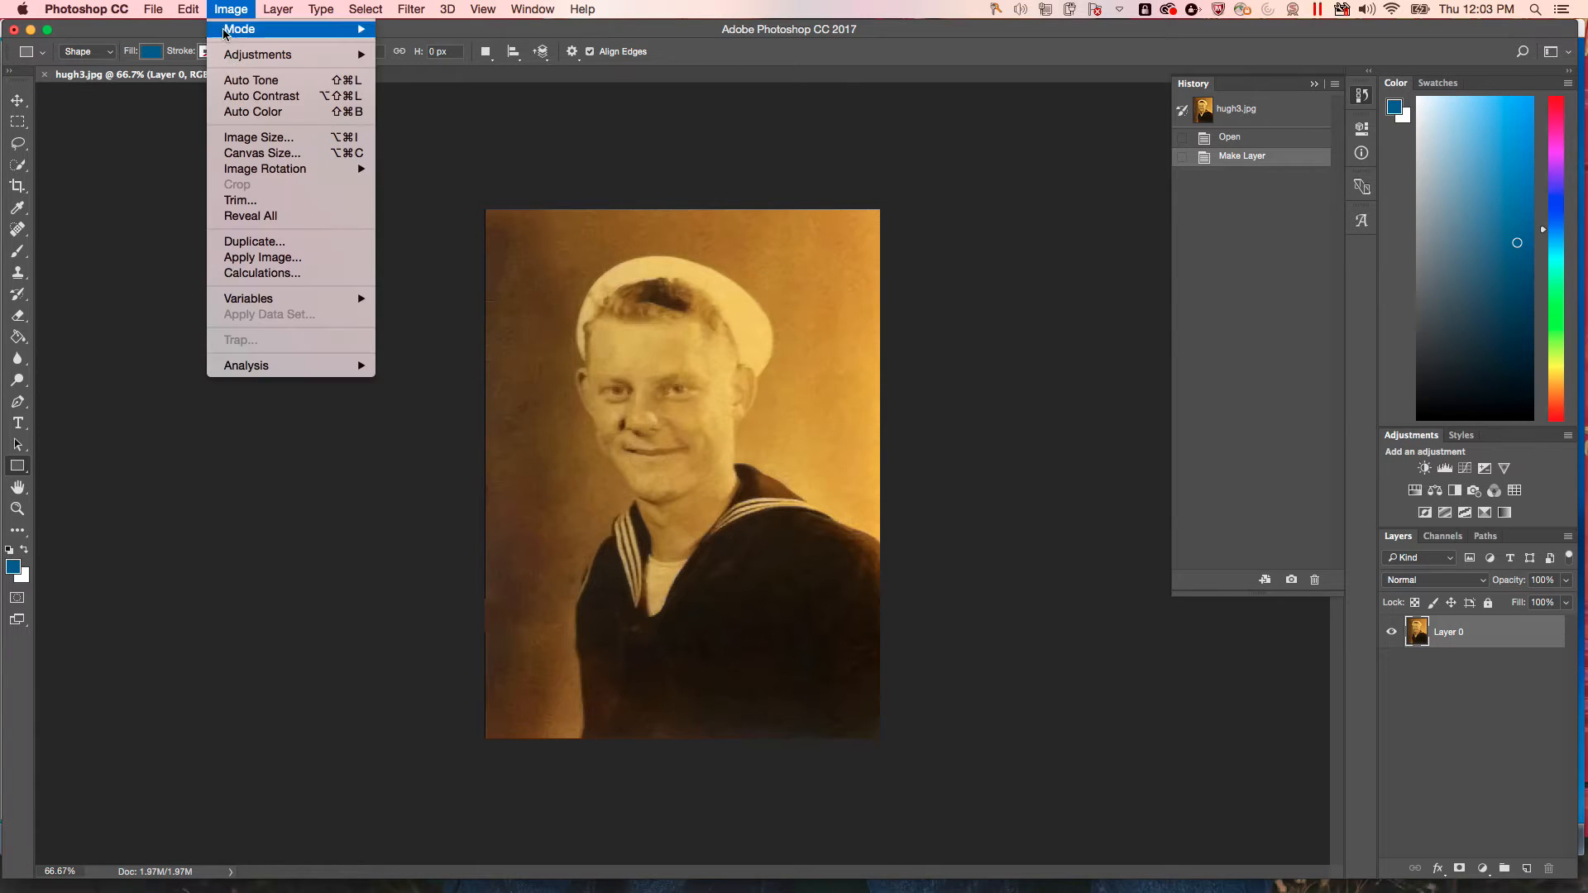
mouse_move(245, 66)
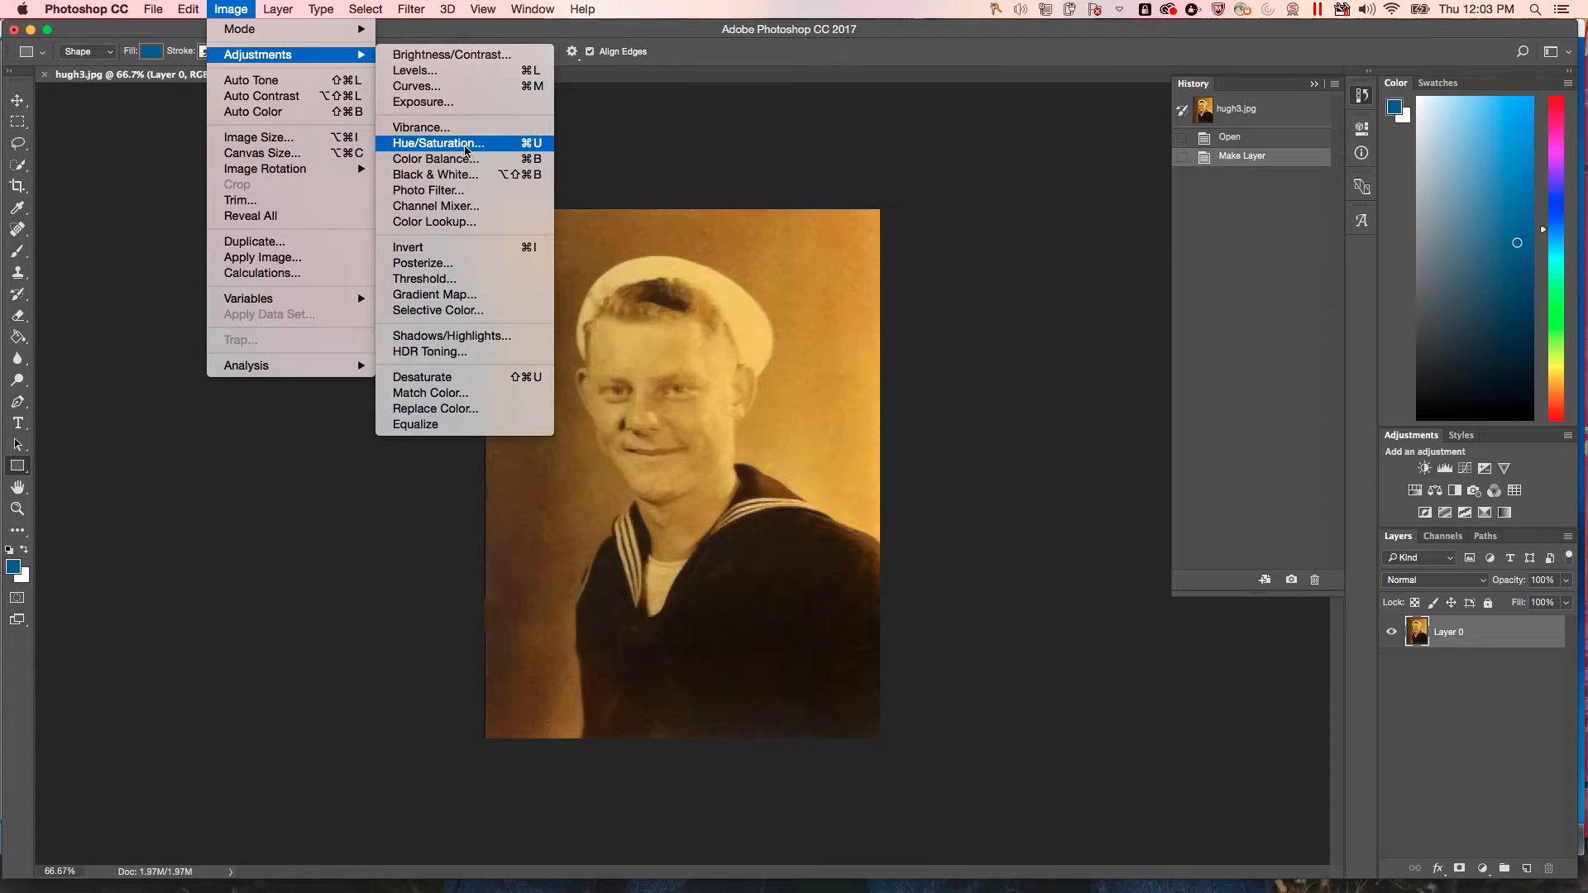
left_click(467, 175)
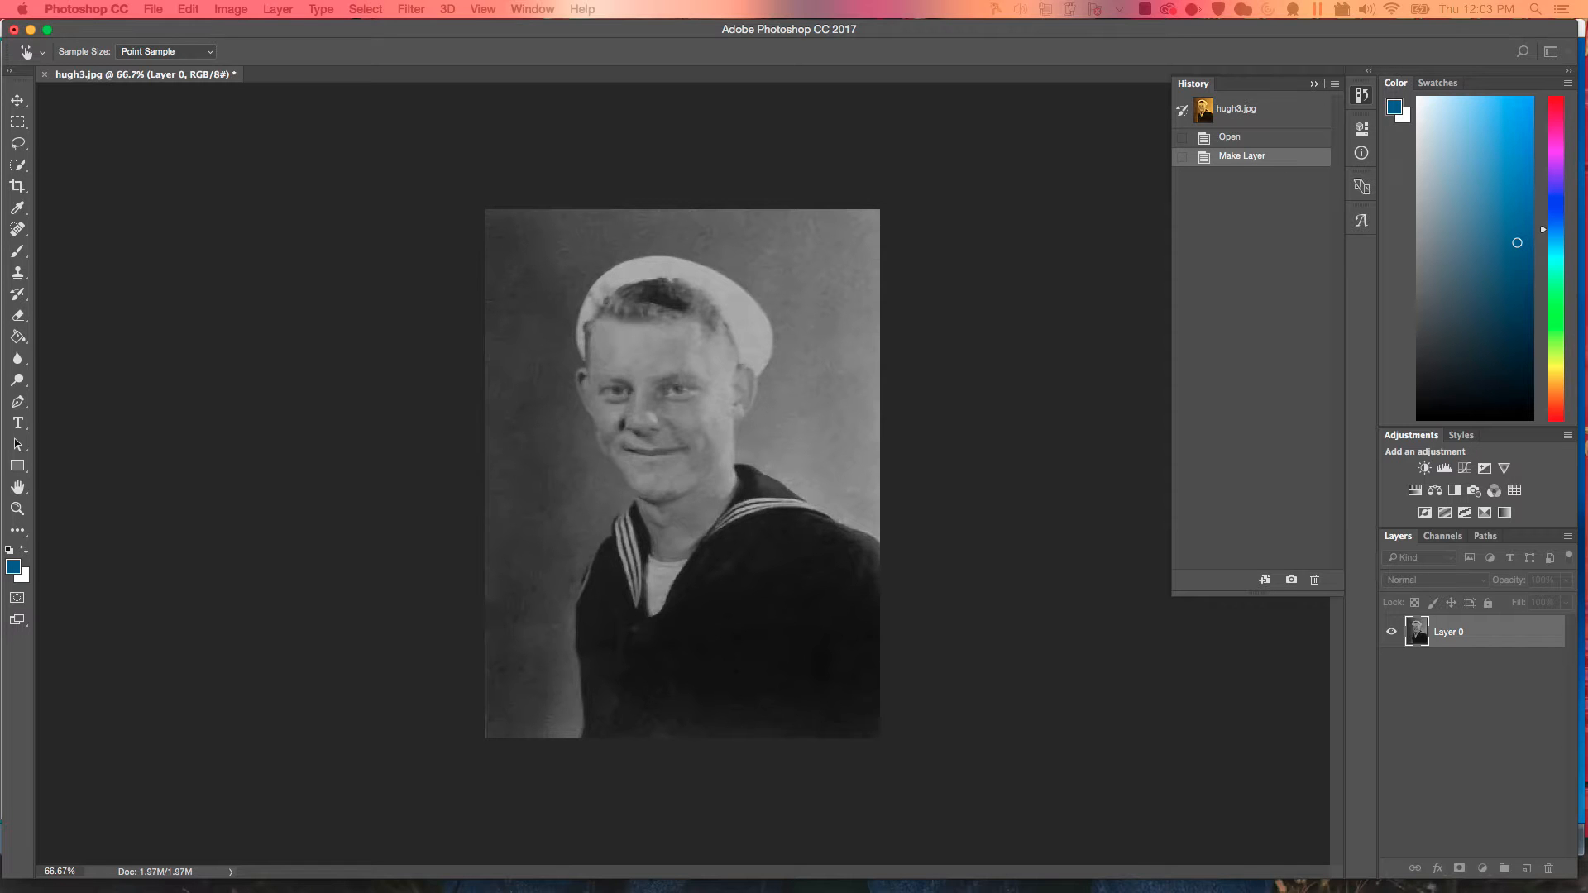
left_click_drag(745, 254, 299, 371)
left_click(326, 388)
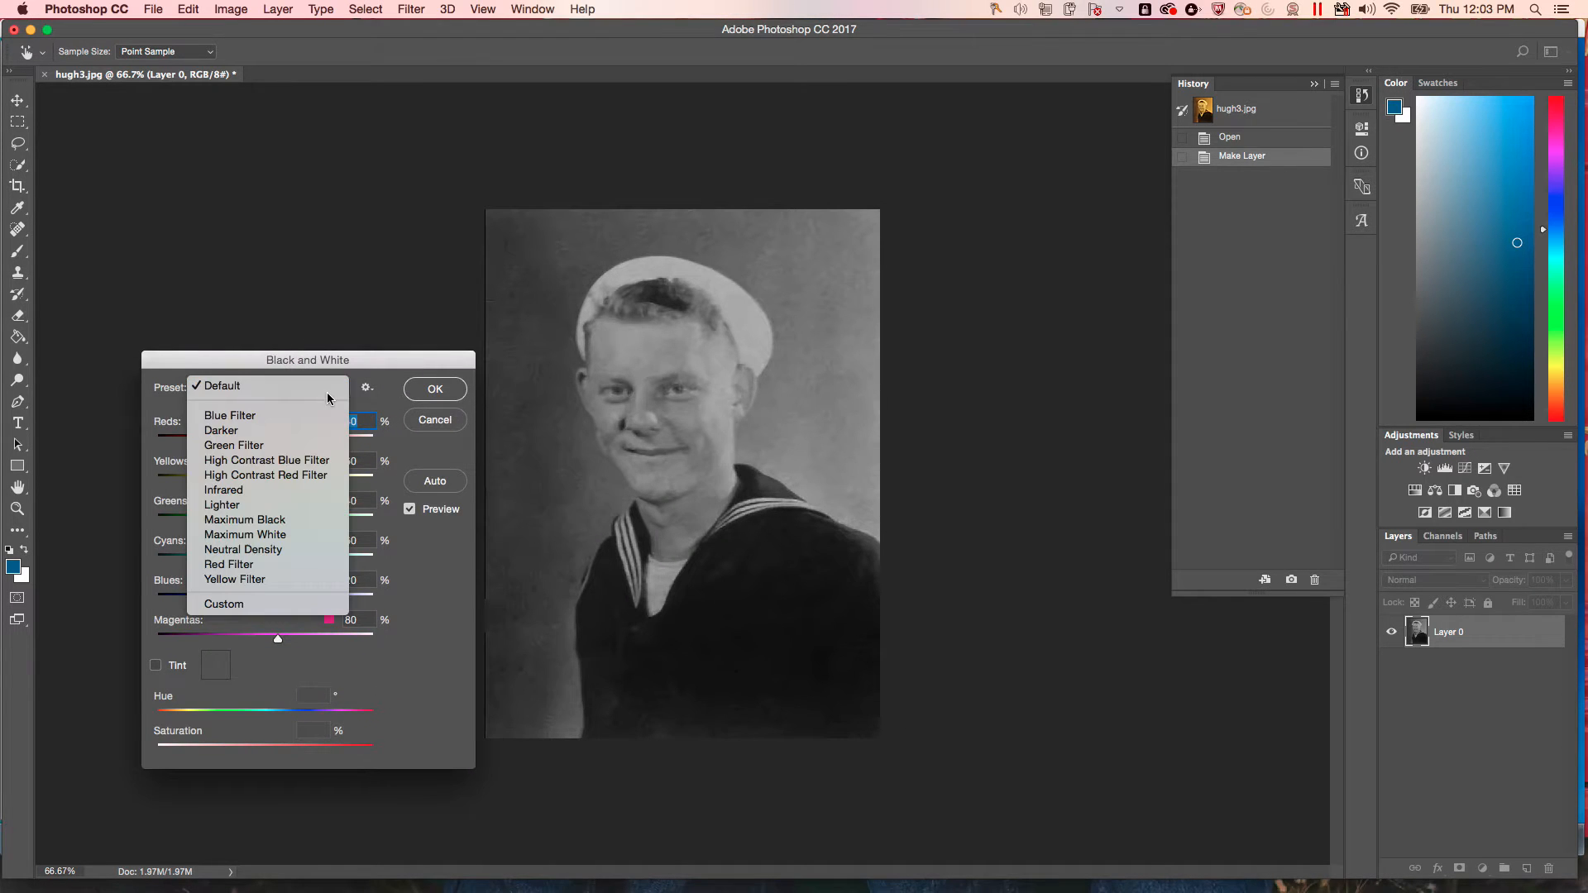
left_click(253, 506)
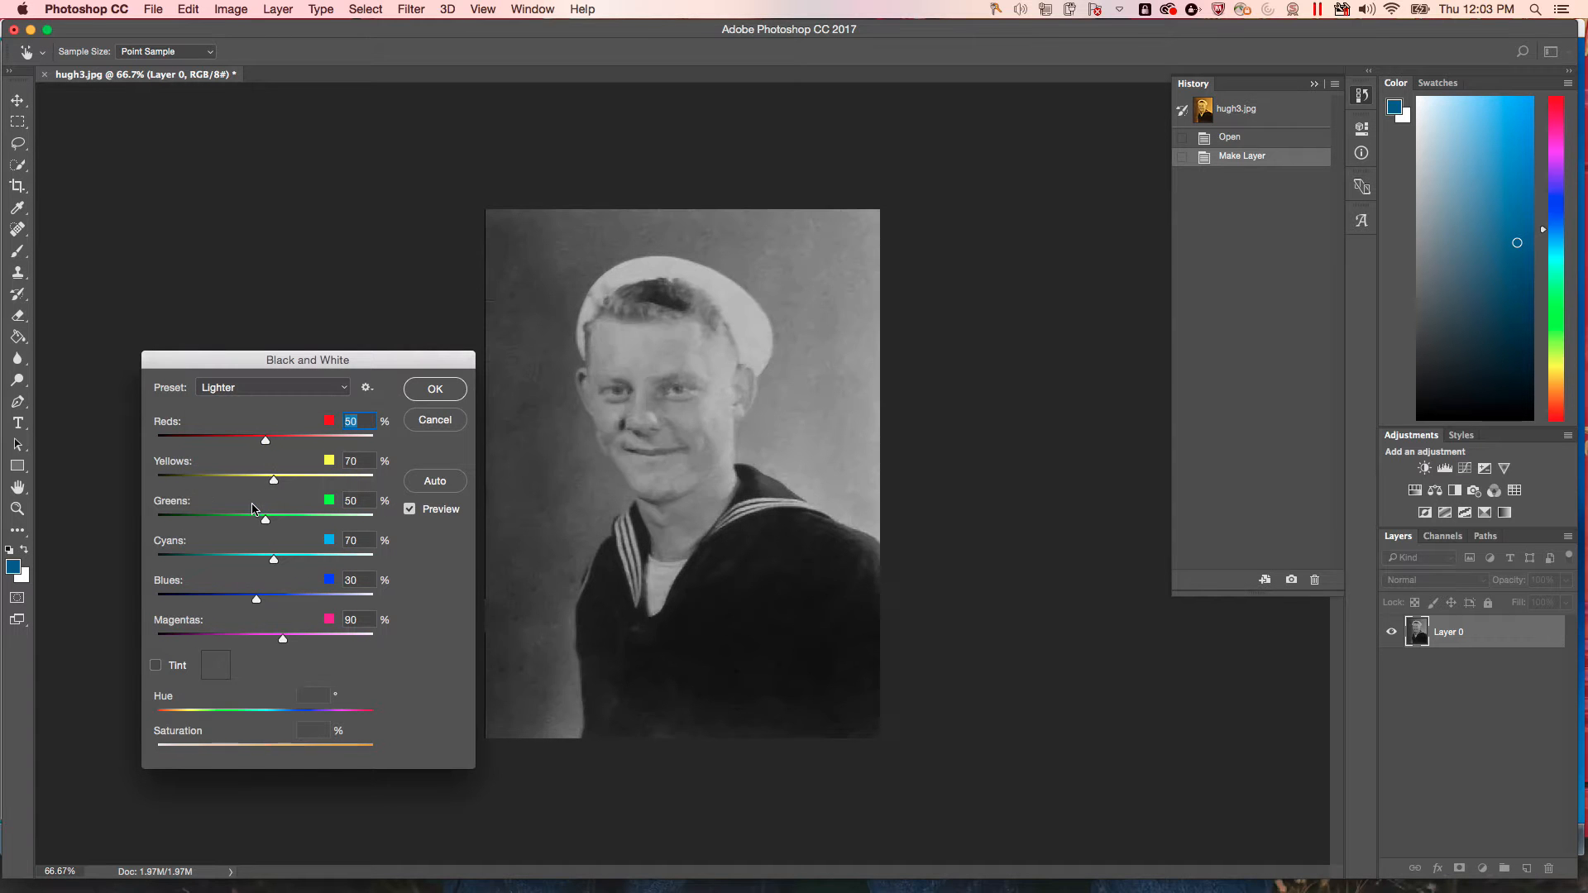
left_click(351, 392)
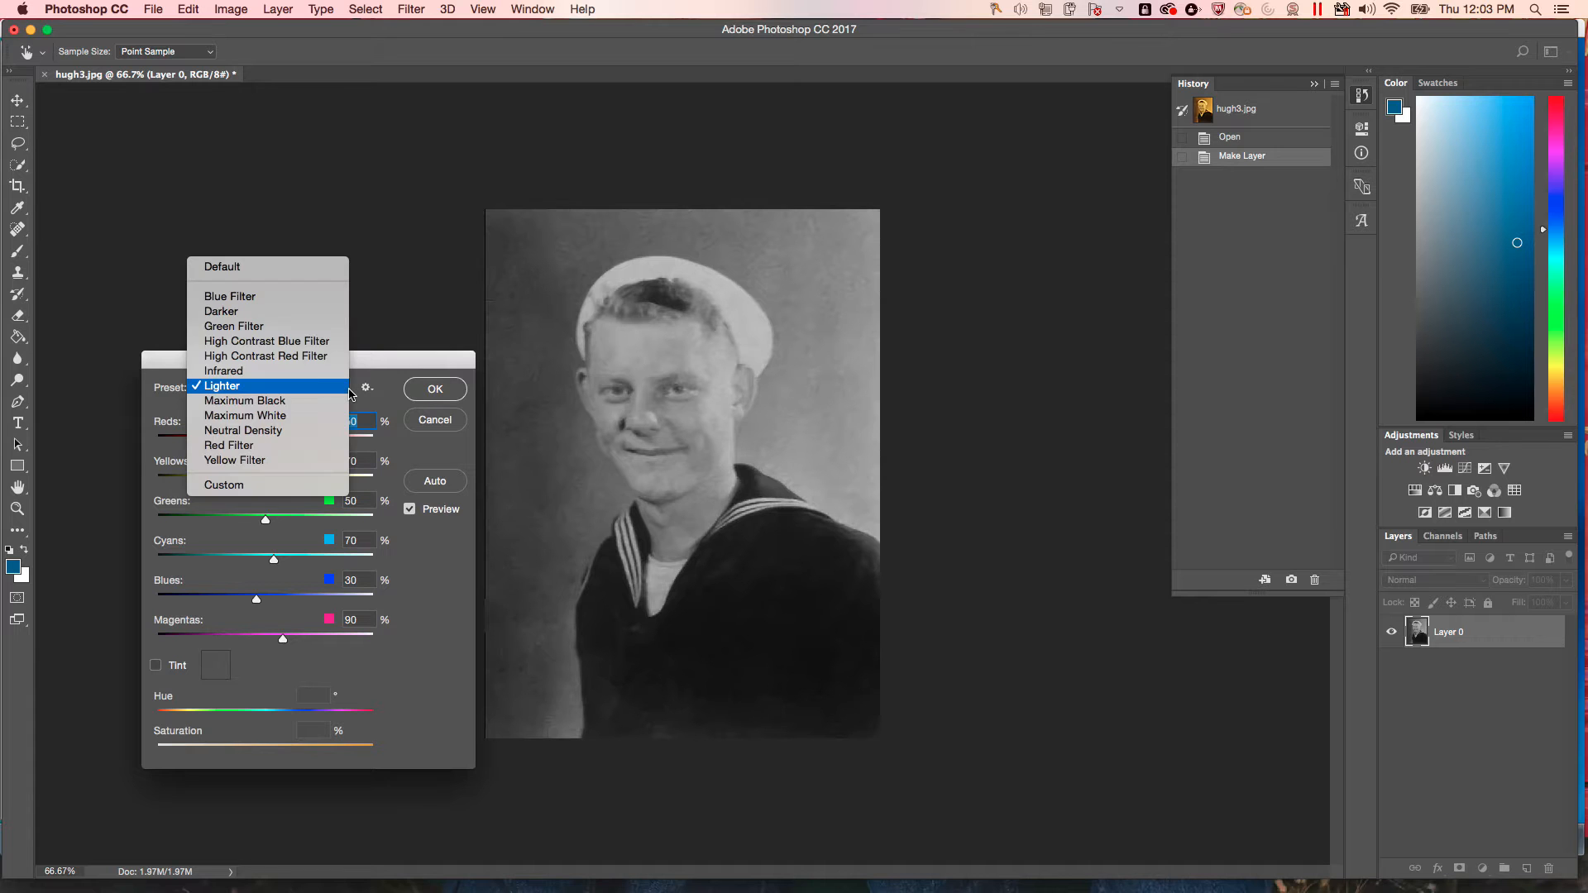
left_click(290, 418)
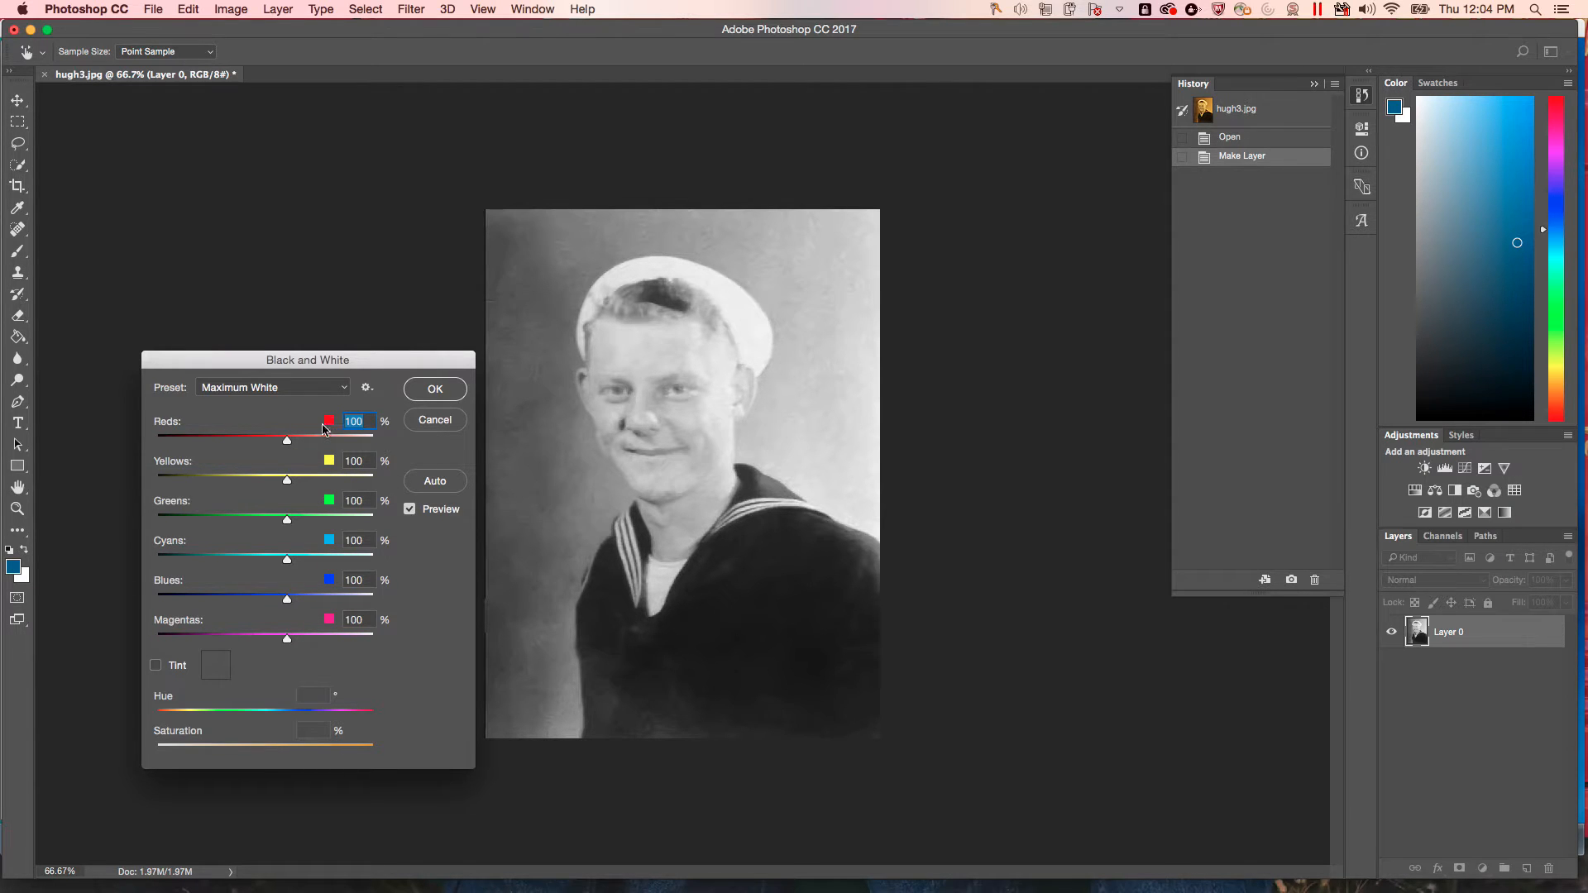
left_click_drag(288, 443, 280, 488)
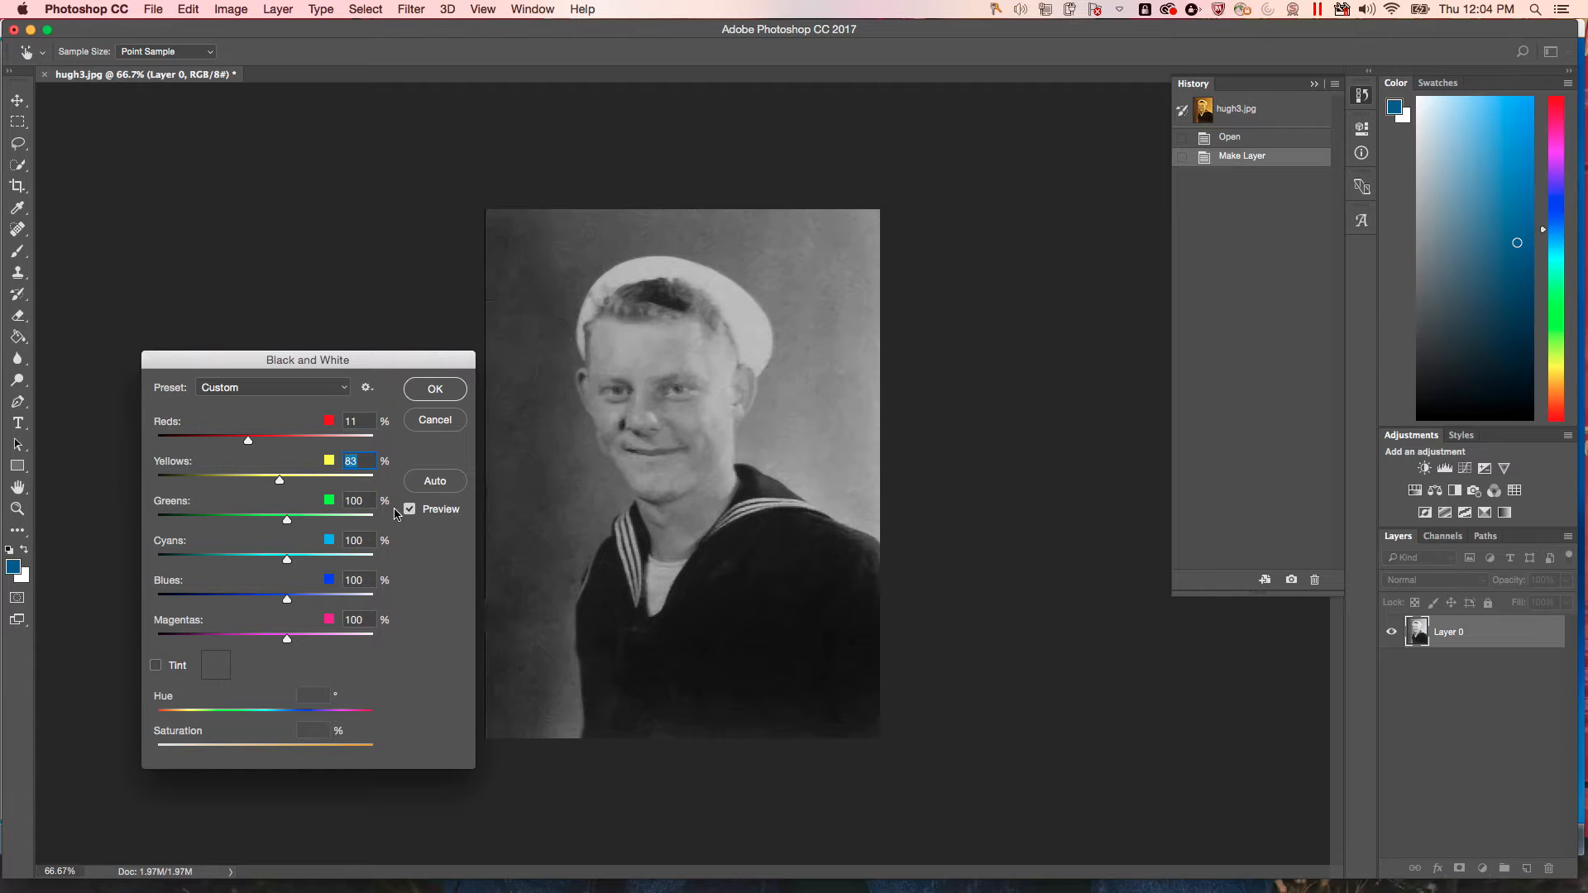
left_click(434, 388)
key("u")
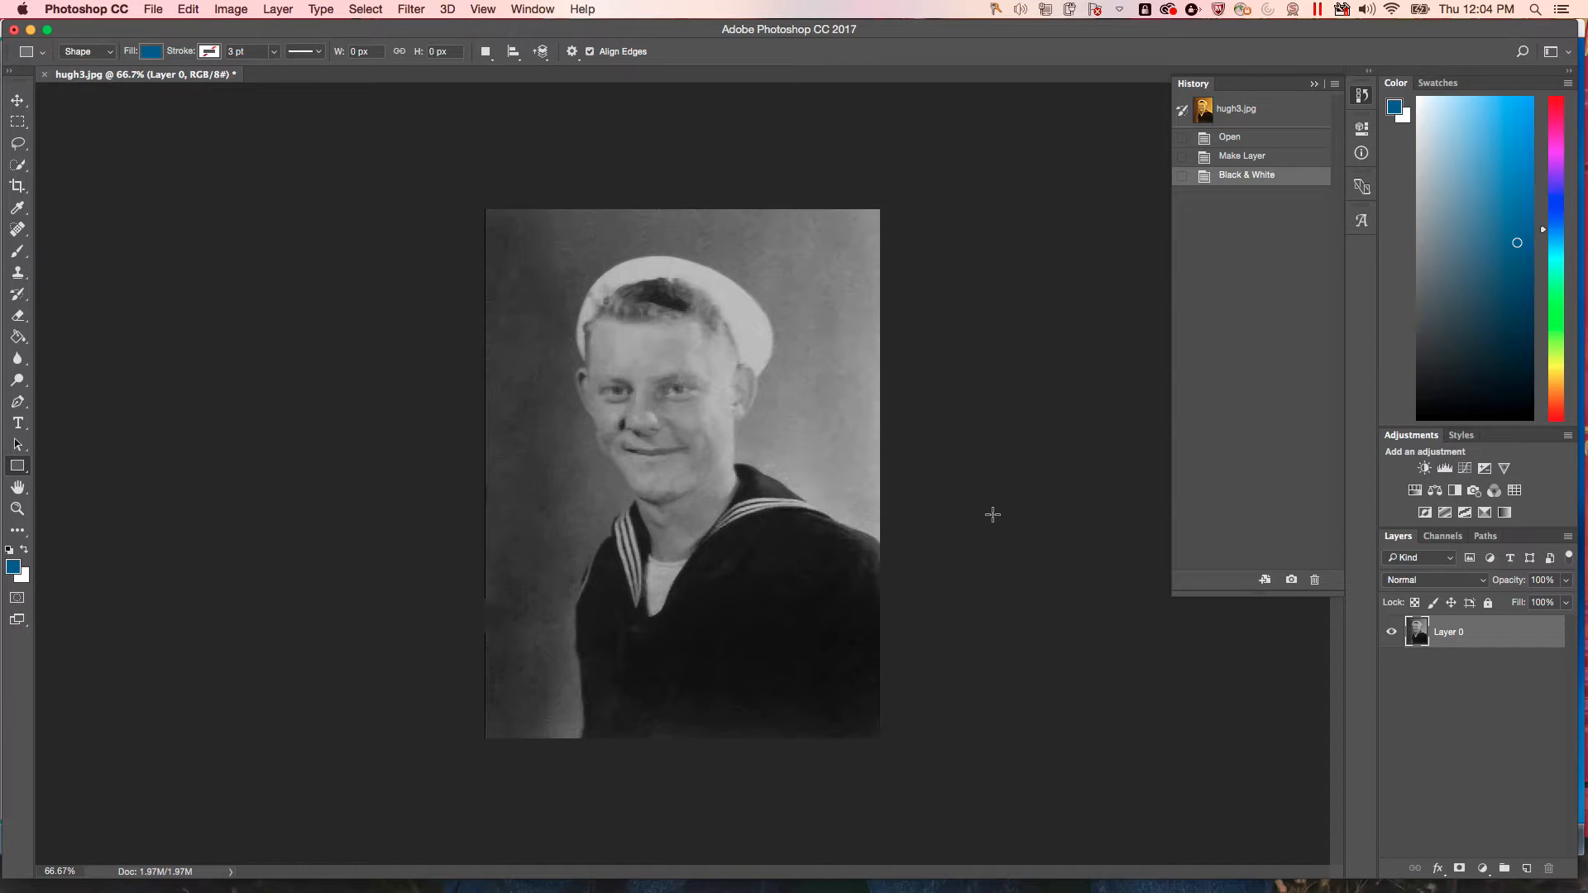
Start a Pen tool path just below the photo and add an anchor where the sailor's sleeve meets the photo's bottom edge.
left_click(17, 404)
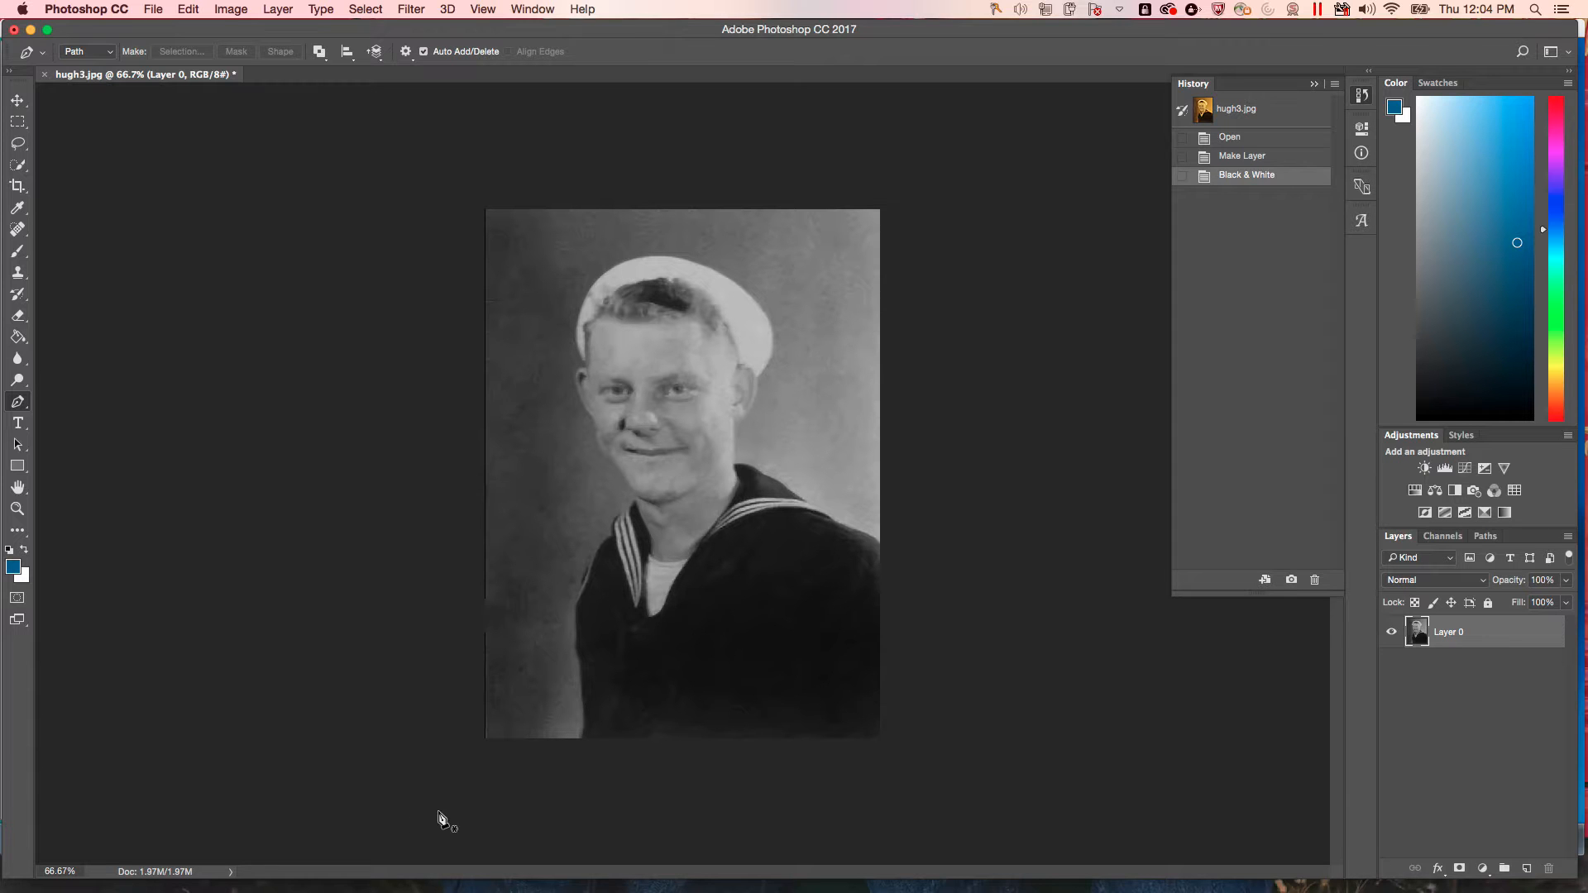
left_click(569, 770)
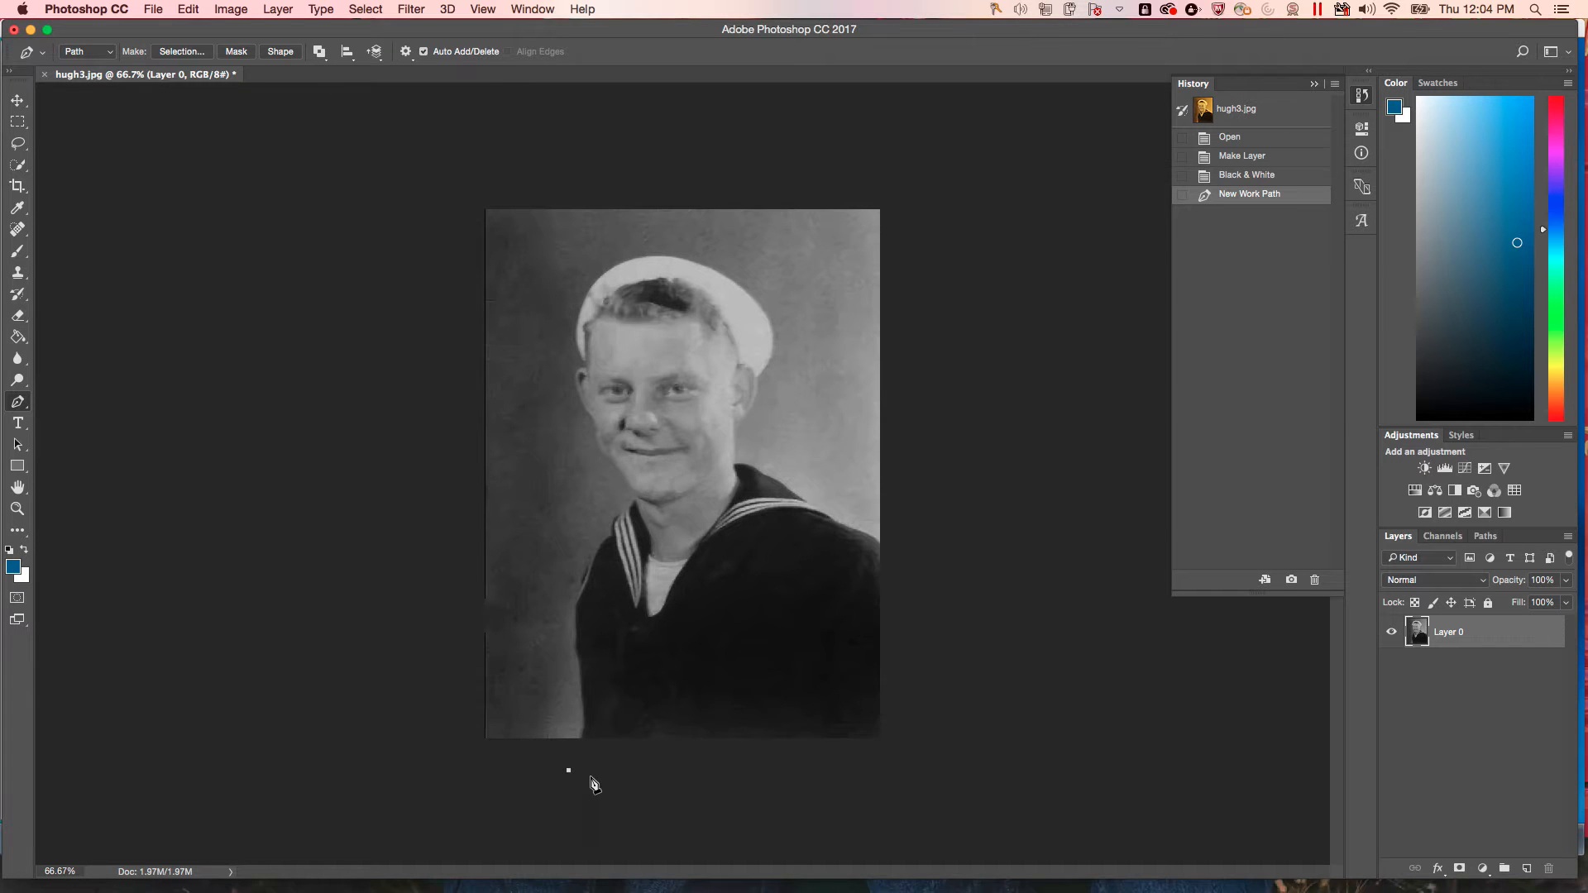
scroll(591, 777, "down", 5)
scroll(590, 777, "up", 7)
scroll(592, 782, "down", 5)
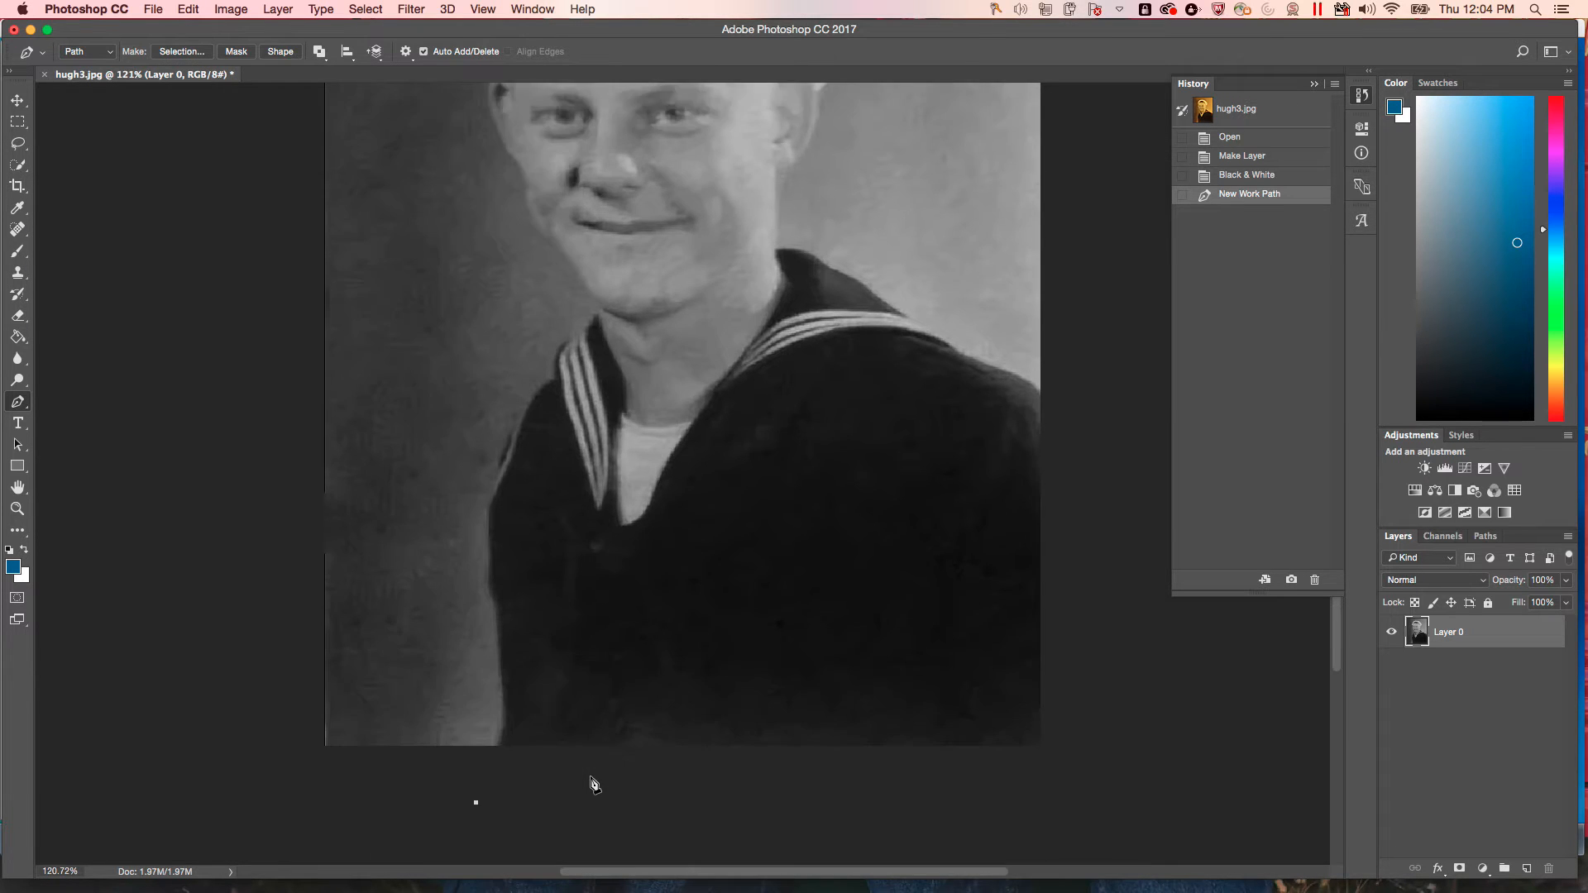
scroll(490, 729, "up", 1)
scroll(490, 729, "up", 5)
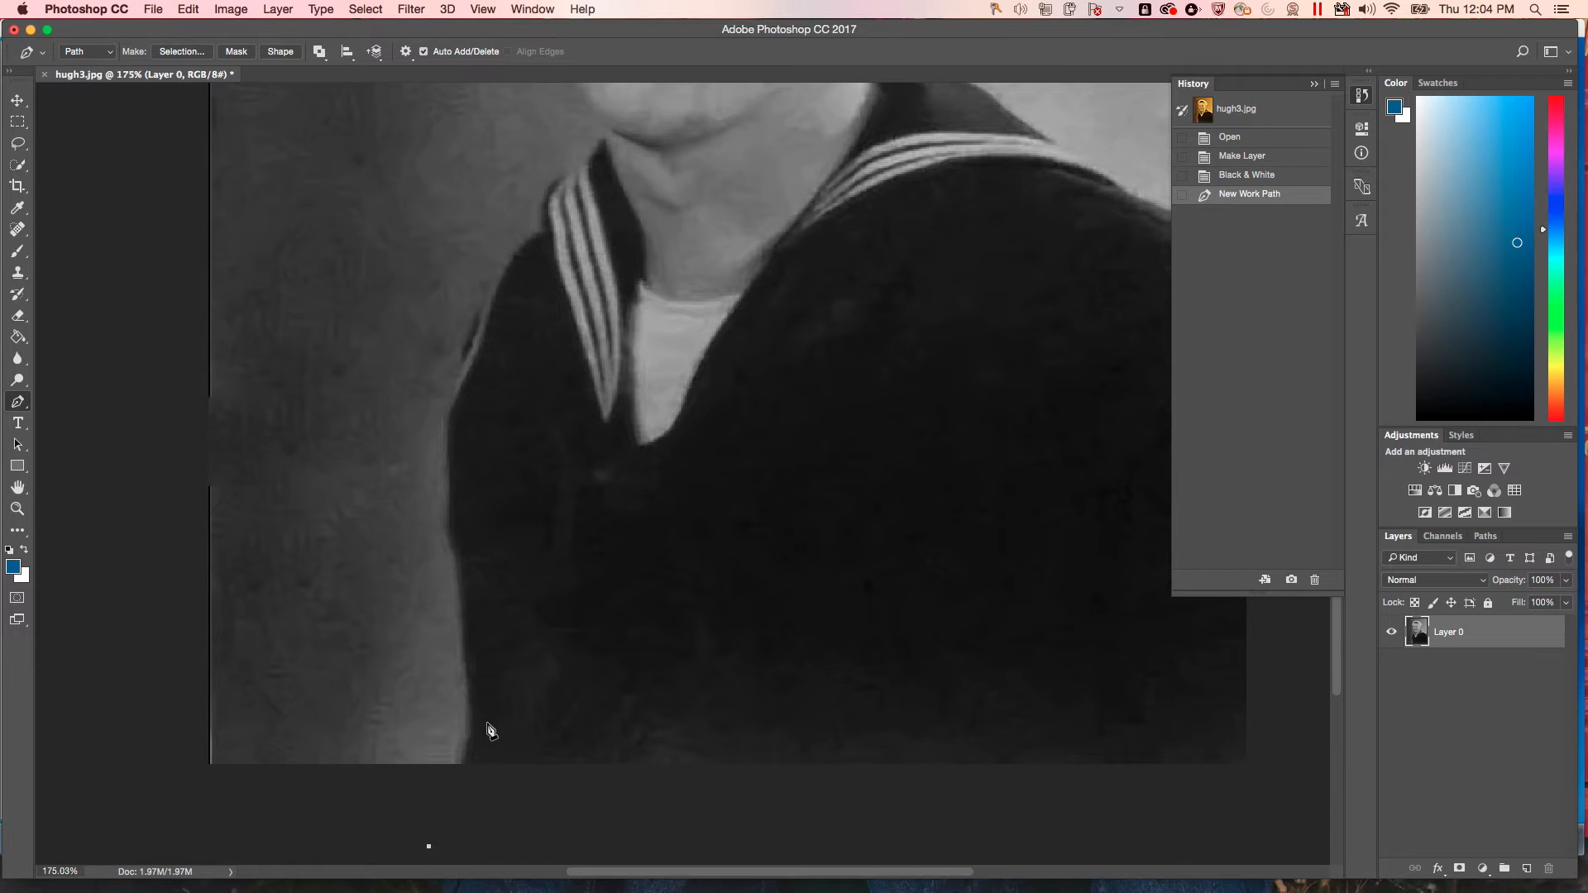
scroll(489, 729, "up", 2)
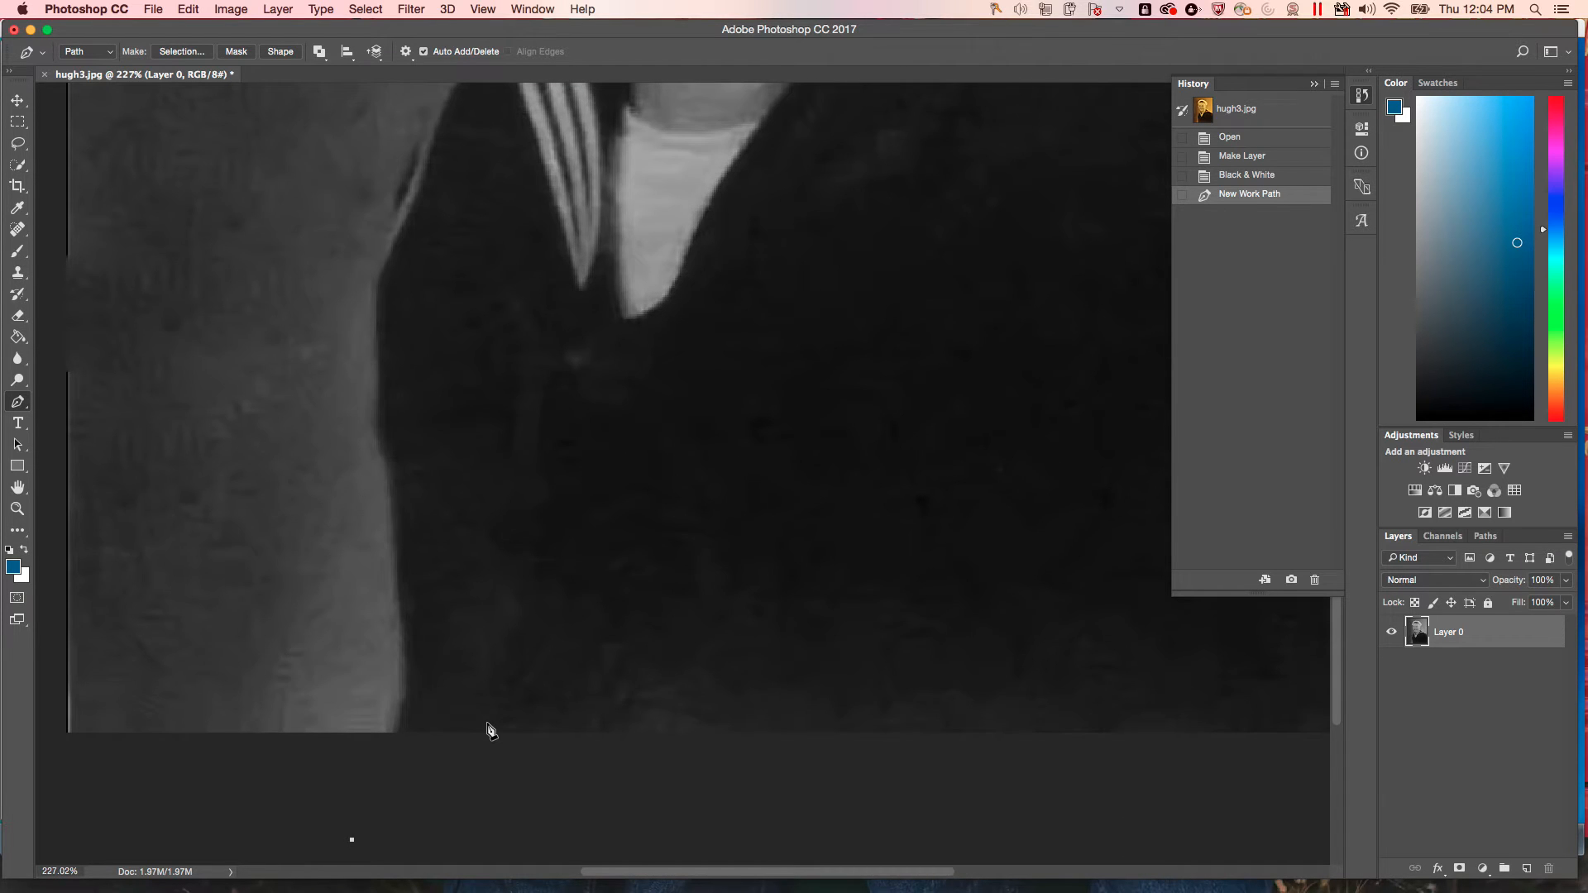
scroll(489, 729, "down", 2)
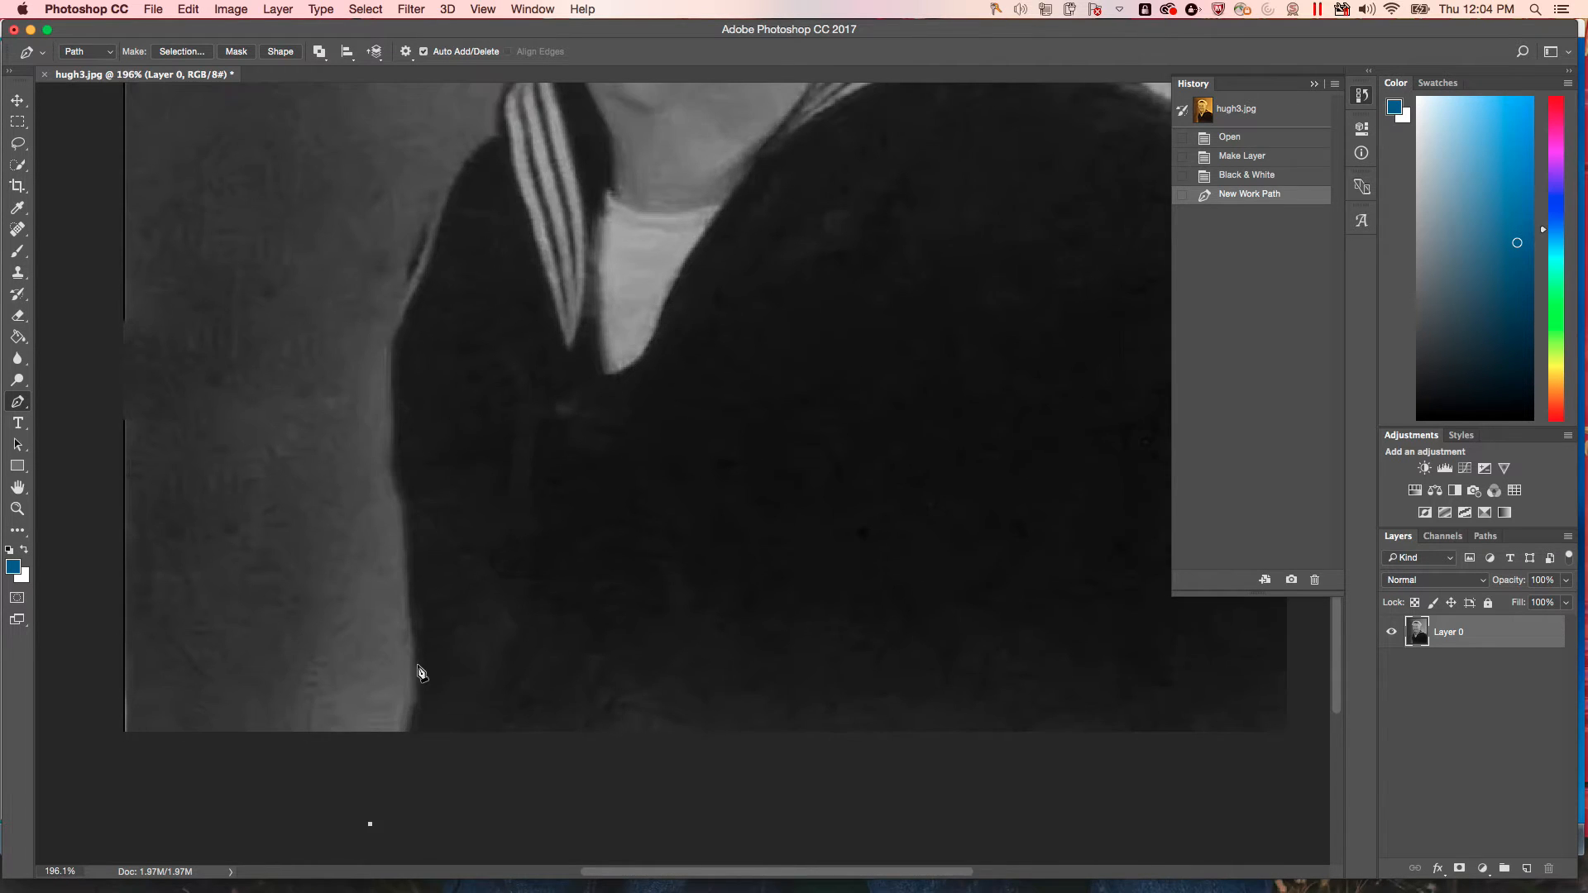
scroll(421, 671, "up", 4)
scroll(420, 671, "up", 5)
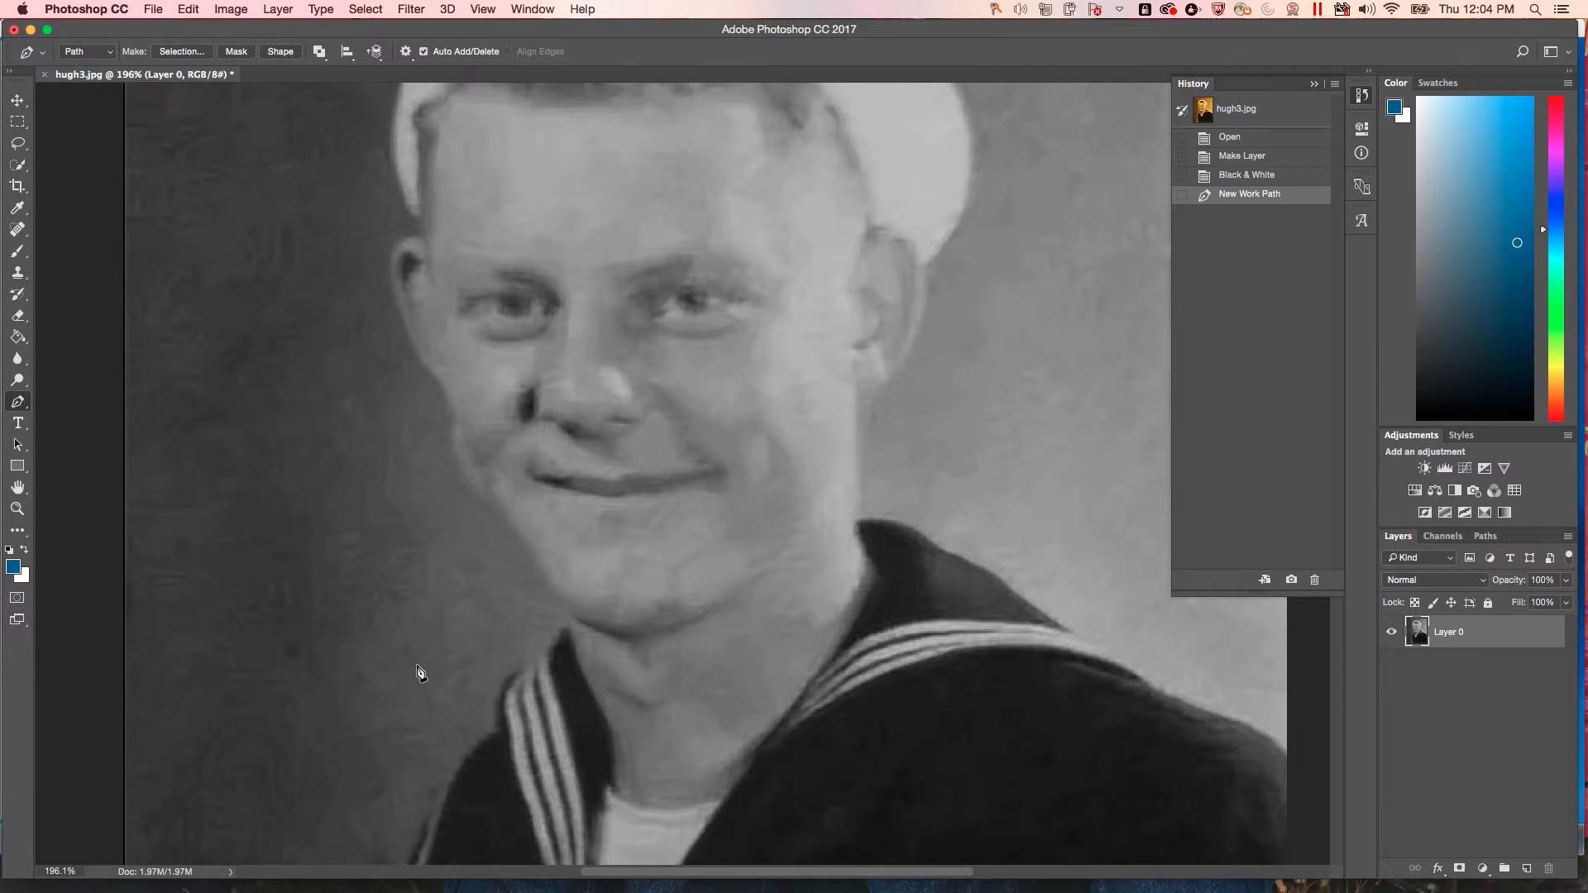
scroll(420, 671, "down", 8)
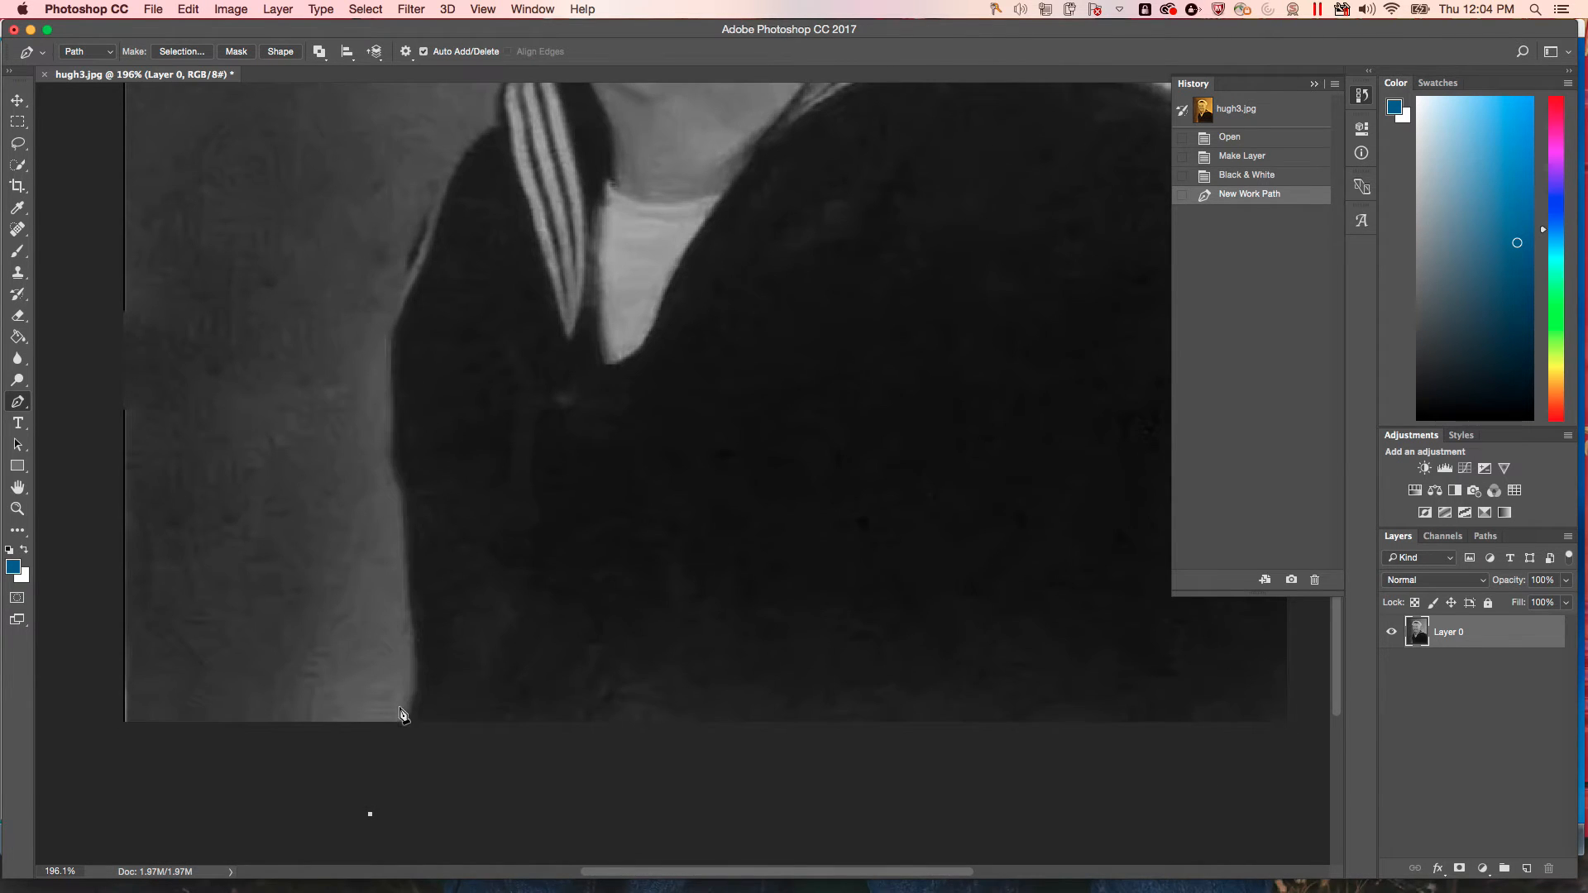
left_click(405, 722)
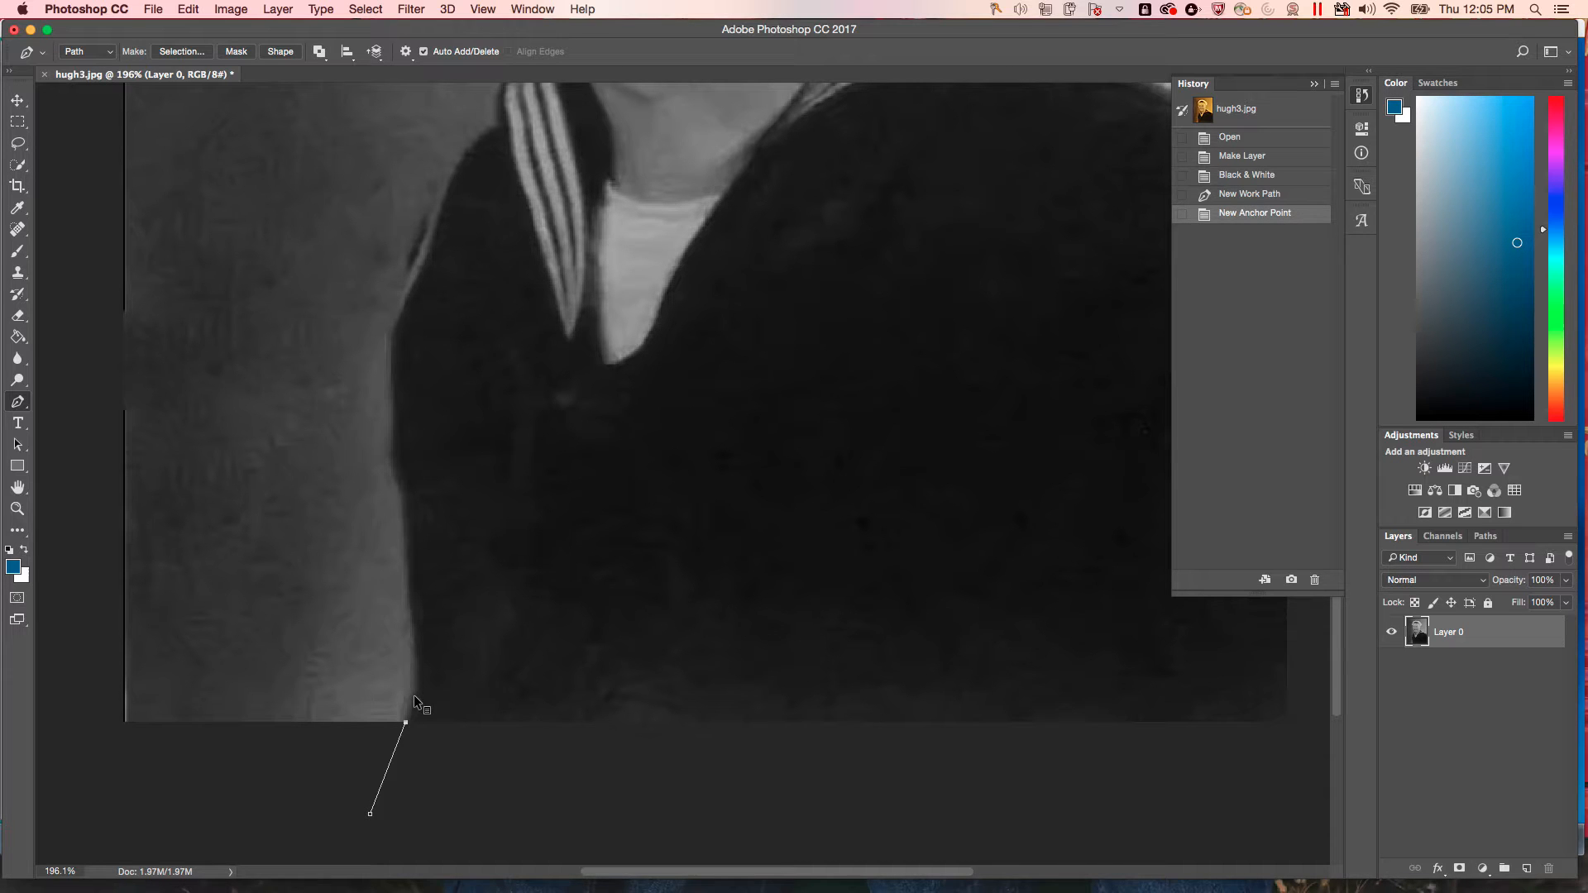
Extend the path with a short curved anchor point on the sleeve's outer edge just above the photo's bottom edge.
left_click_drag(415, 695, 400, 632)
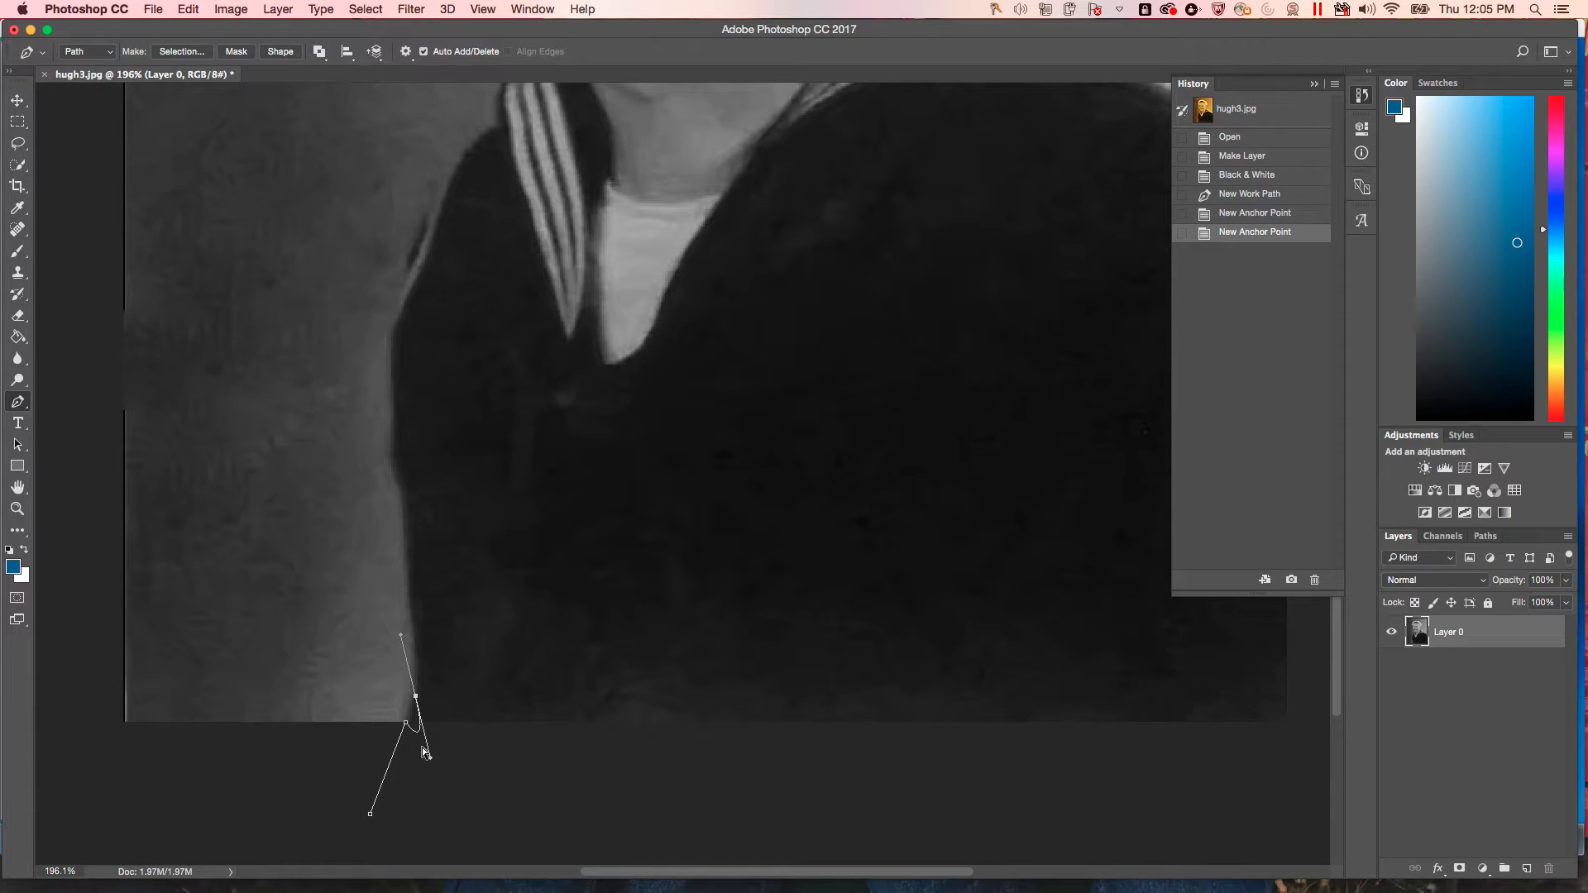
key("super+z")
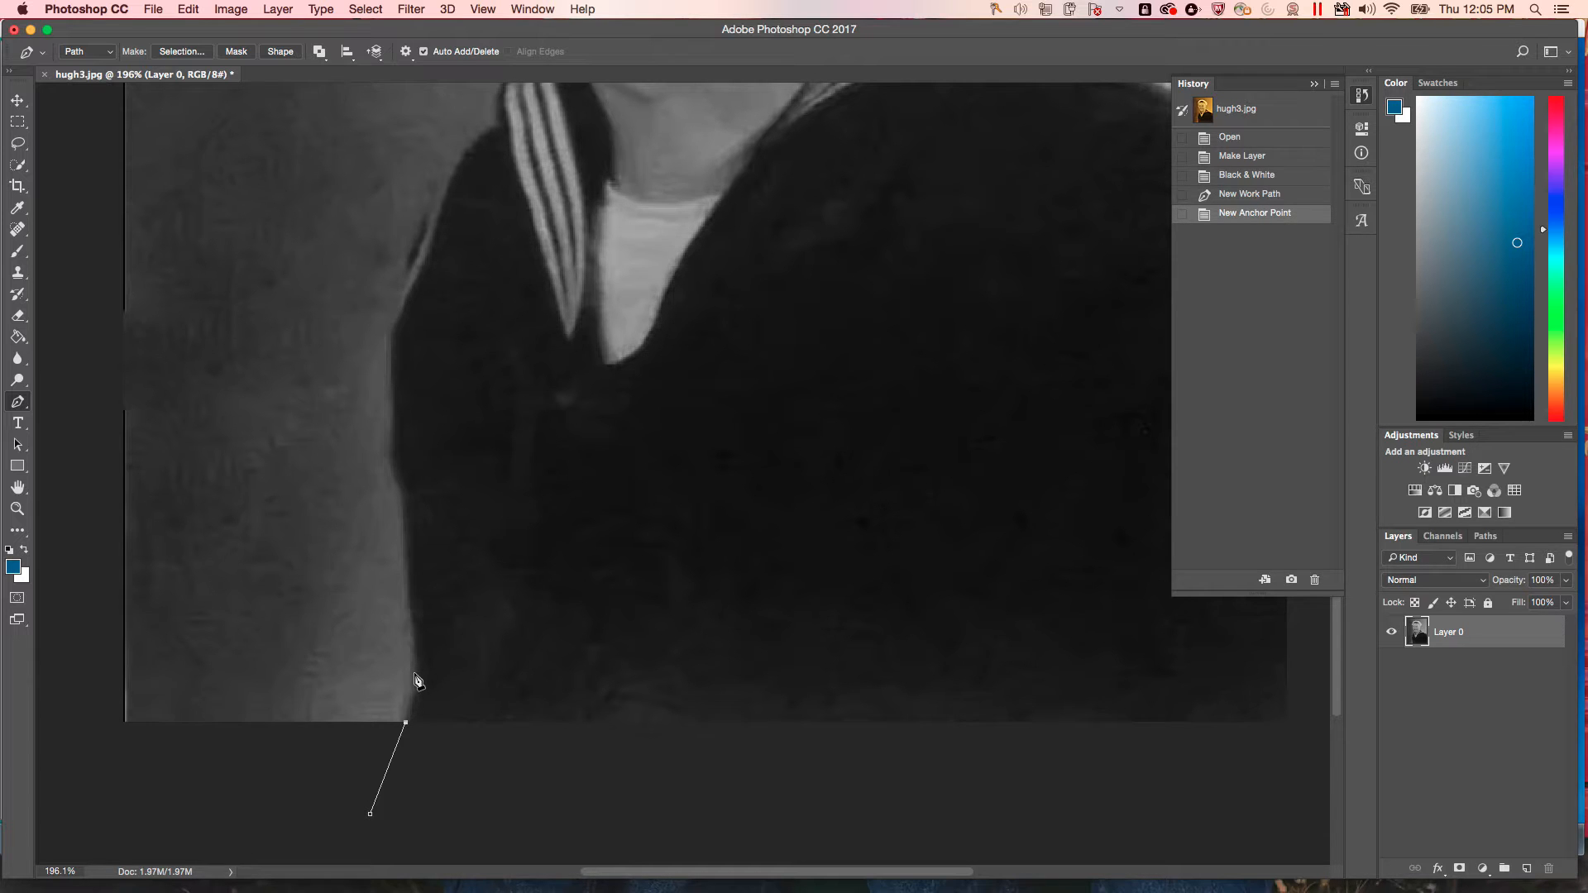
left_click_drag(414, 673, 410, 657)
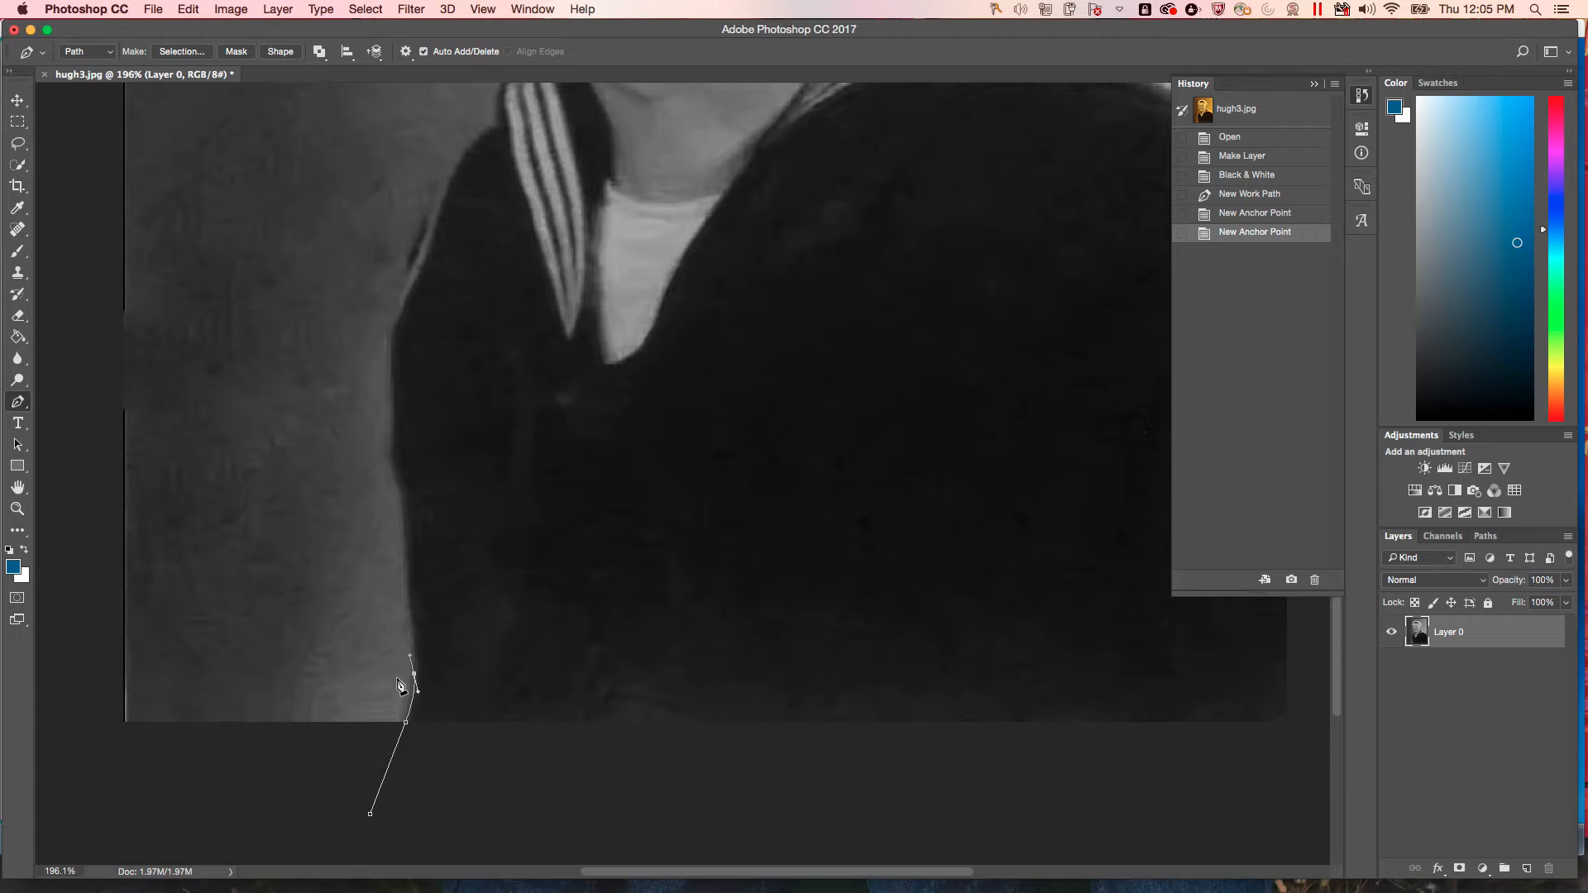
Try bending the next sleeve segment by pulling the last anchor's handle out into the background and adding an anchor above, undoing the test anchors.
left_click(411, 620)
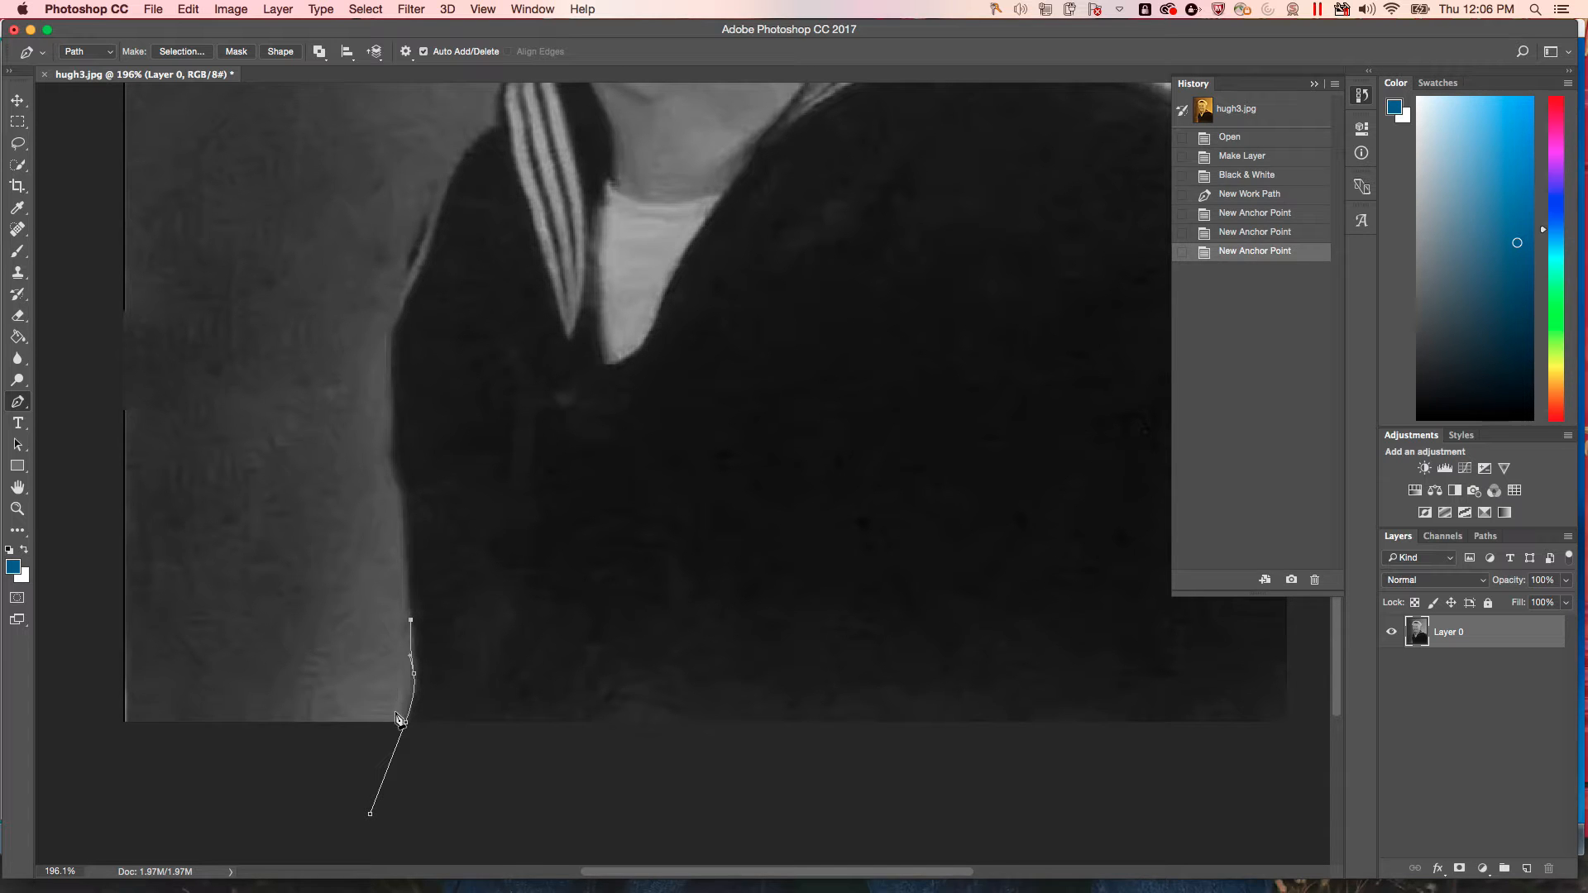
key("super+z")
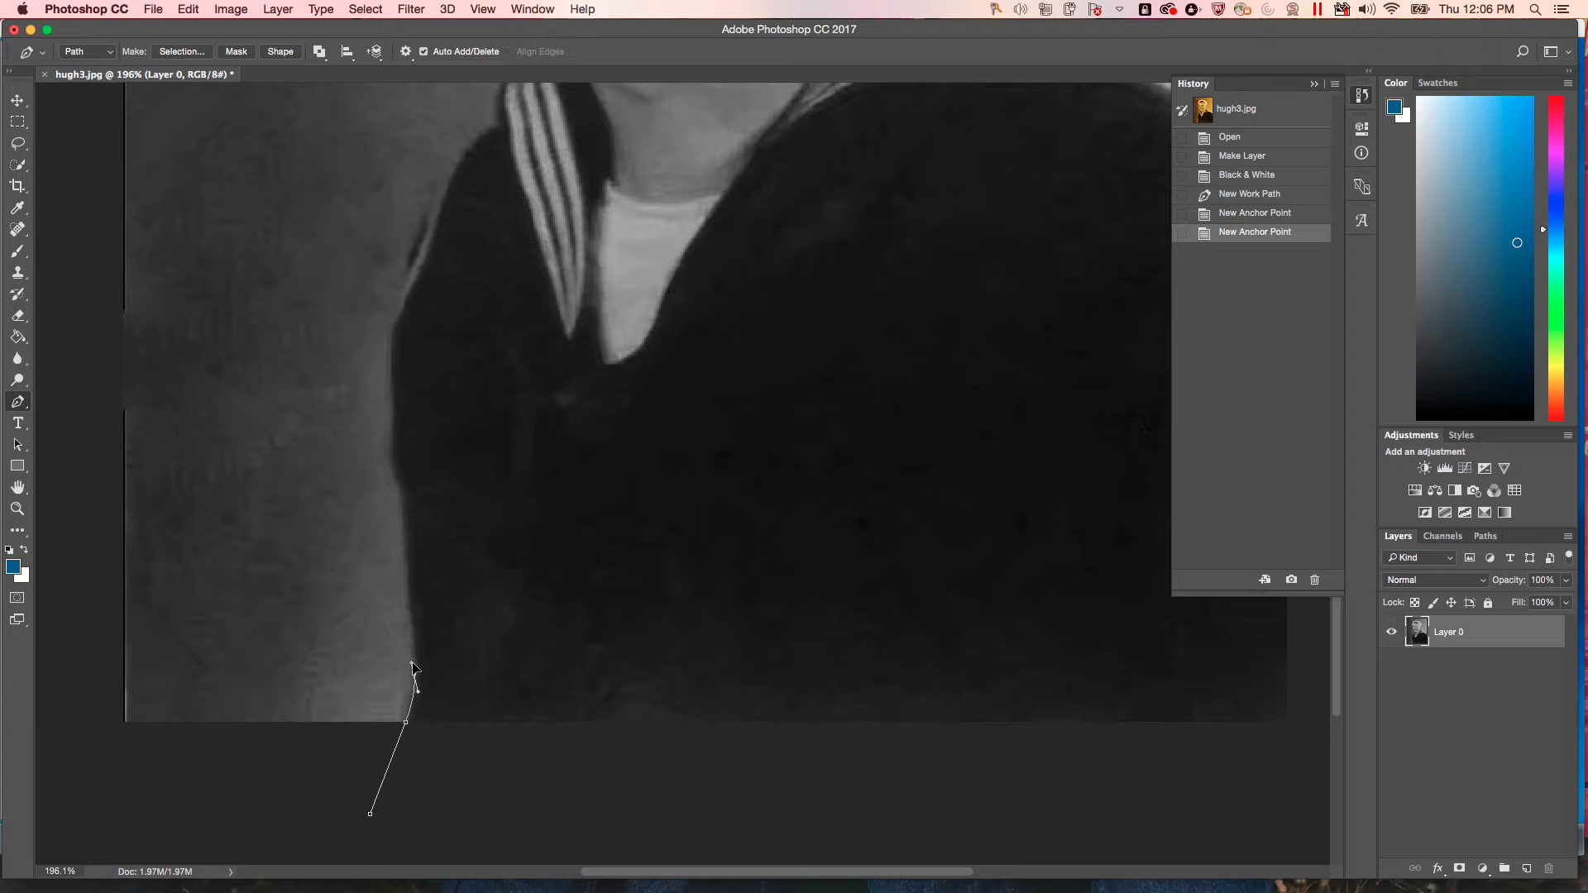
left_click_drag(375, 658, 365, 674)
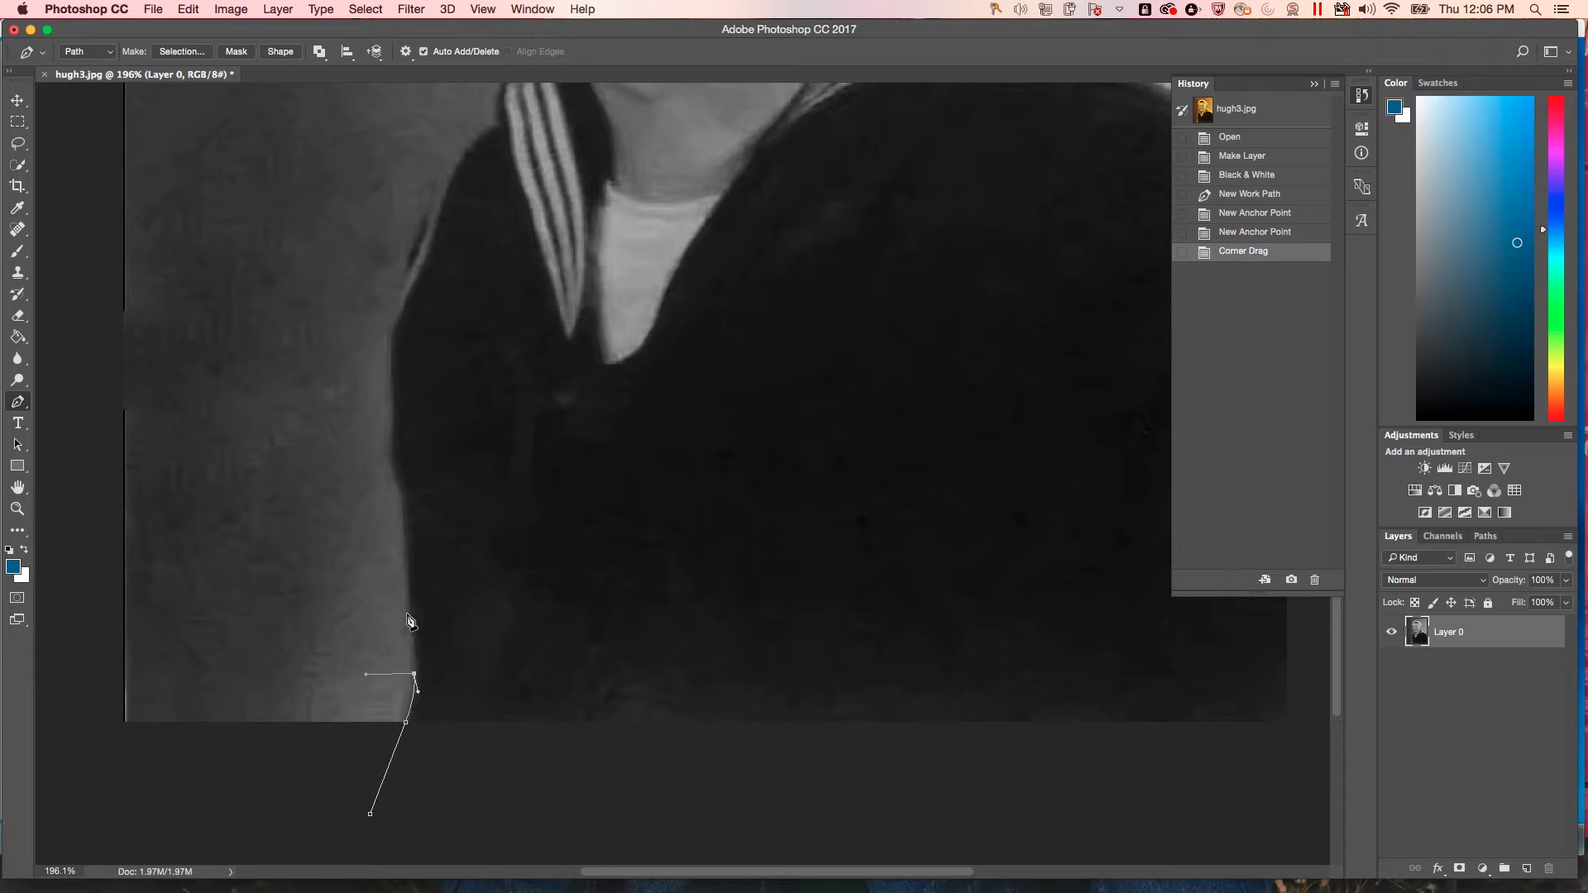
left_click(415, 640)
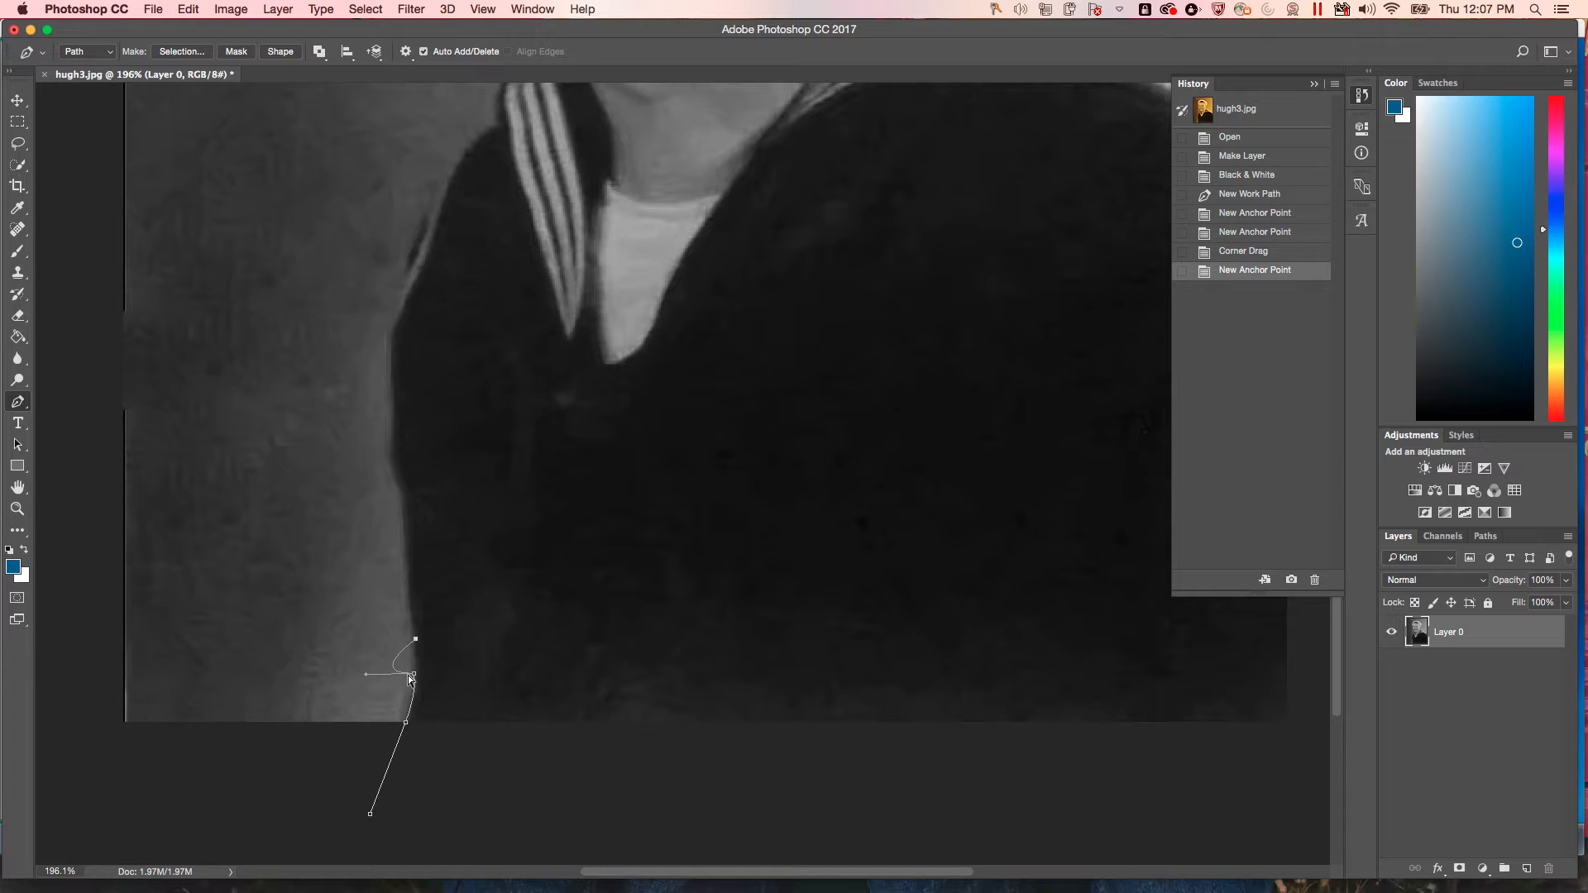
key("super+z")
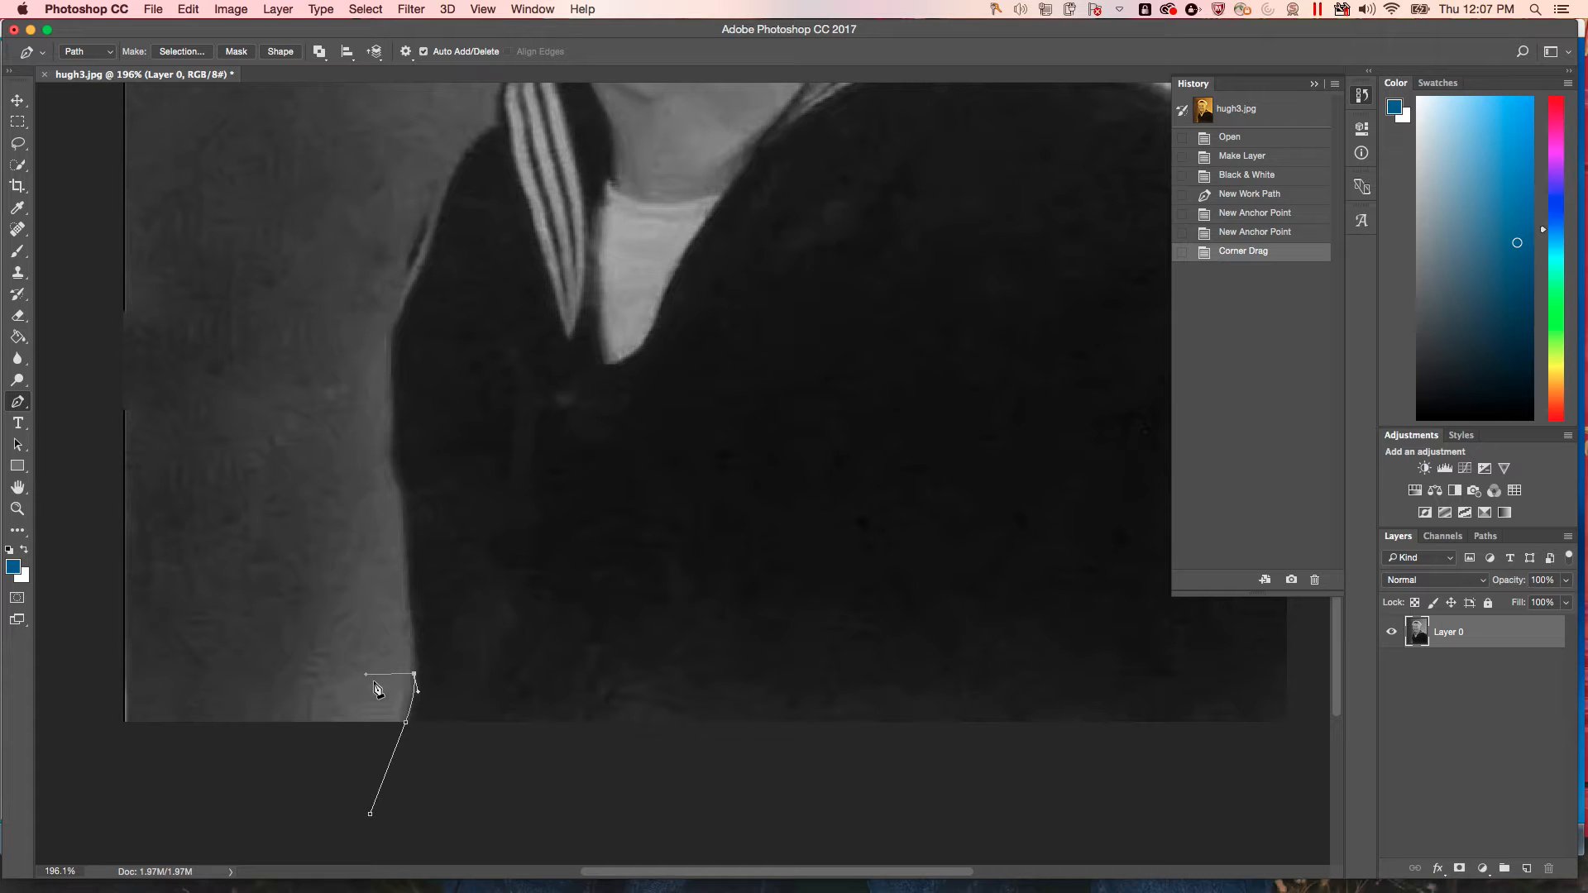
Turn the last anchor's handle back up along the sleeve edge and add two more anchors up the lower sleeve.
left_click_drag(364, 676, 416, 653)
left_click_drag(412, 660, 412, 659)
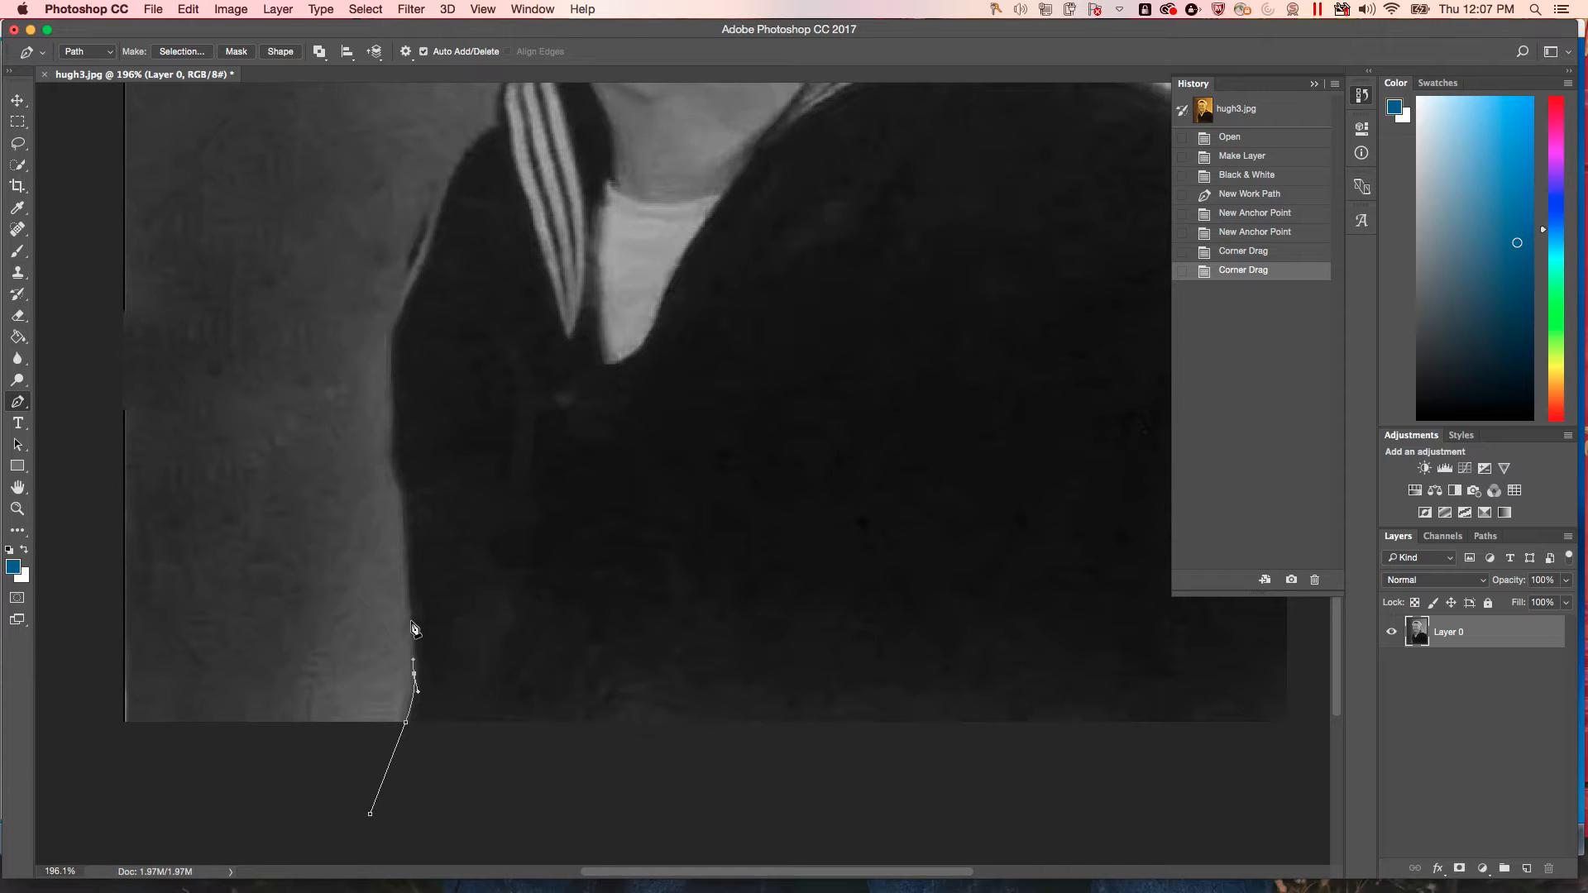
left_click_drag(410, 618, 410, 616)
left_click(409, 616)
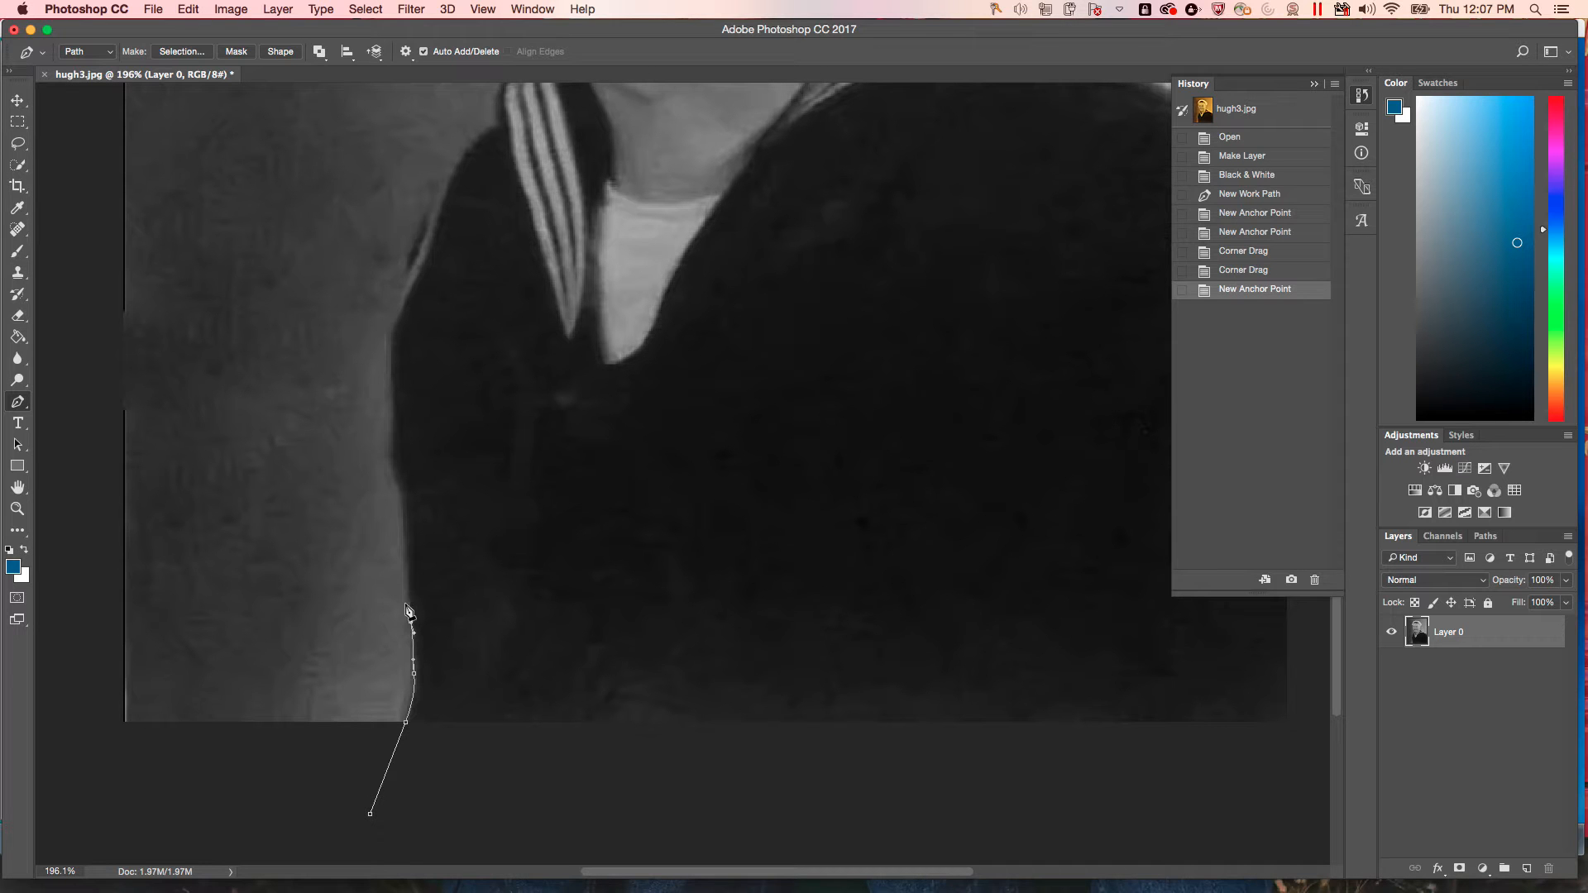
scroll(411, 608, "up", 3)
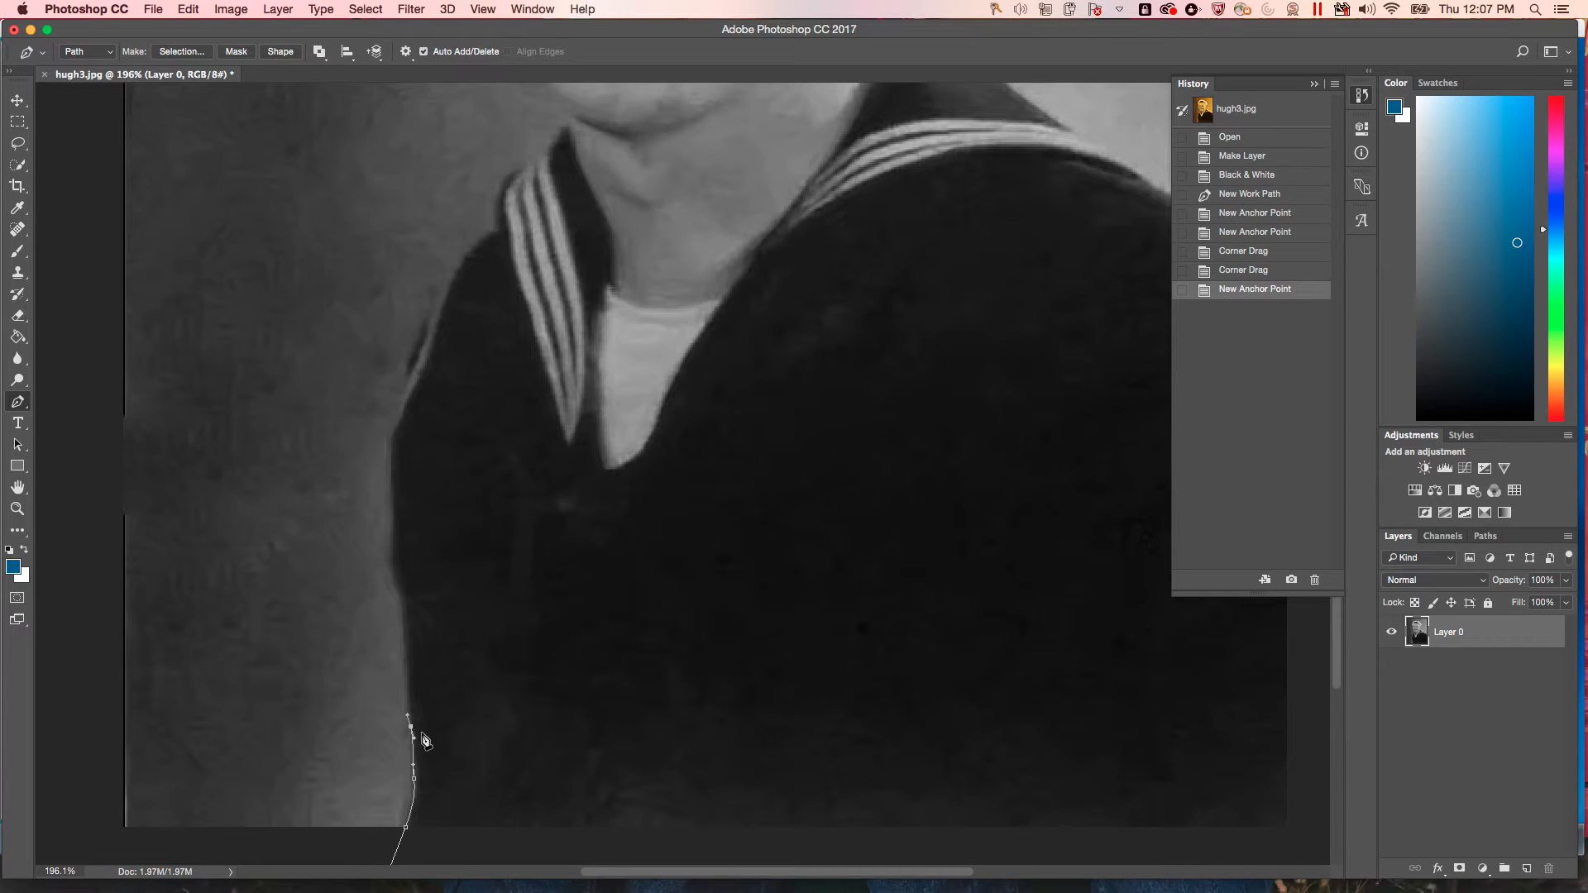
left_click(408, 680)
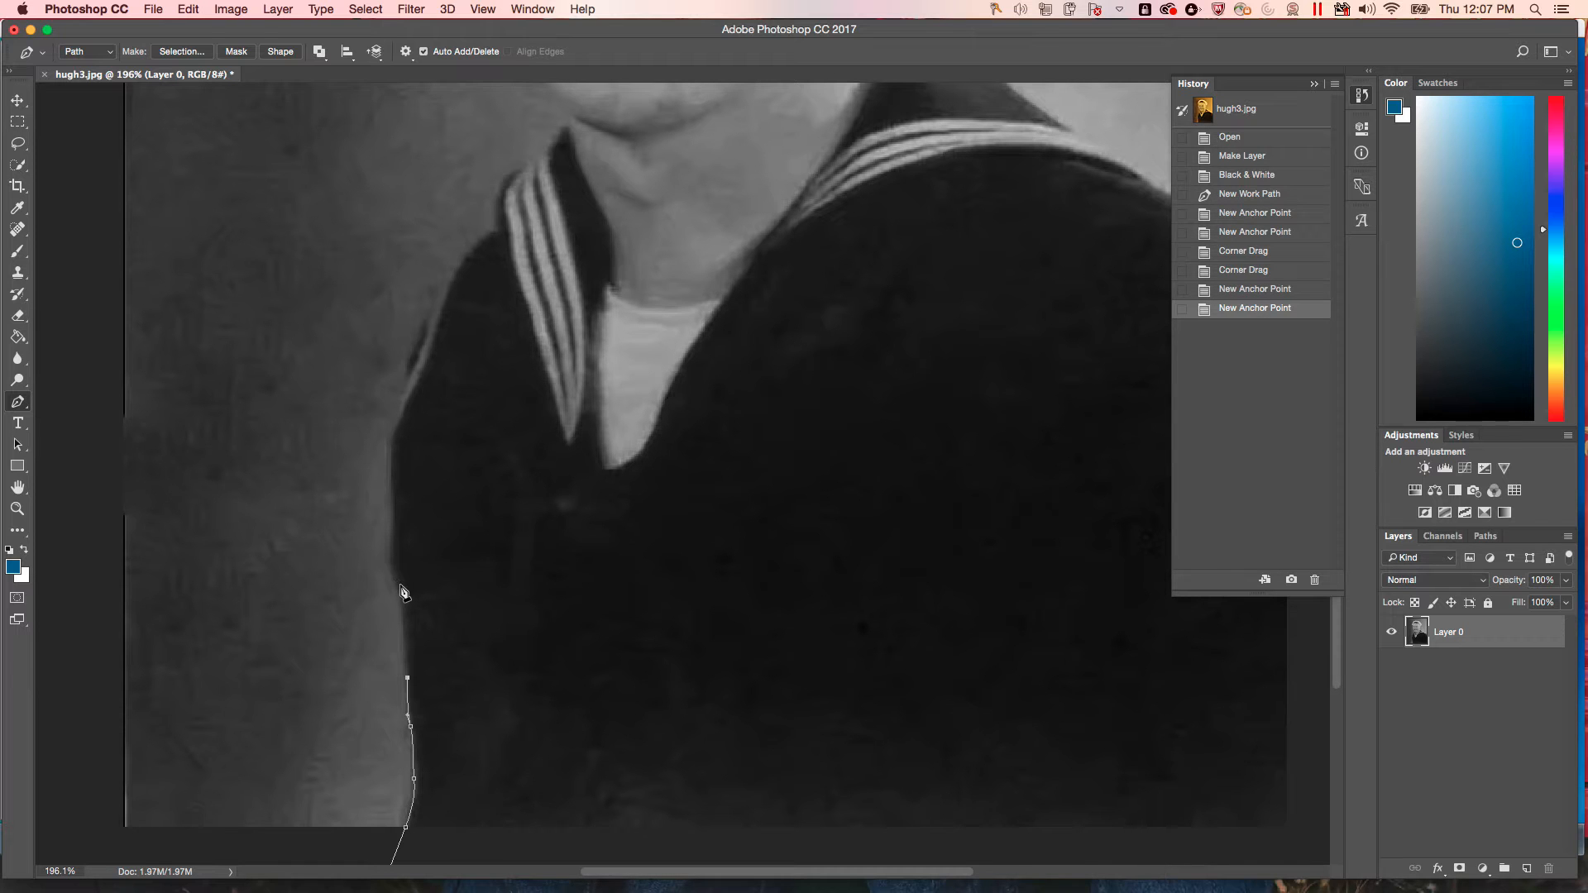
Continue the path around the small bend in the sleeve's outer edge with short curved anchors, adjusting the handle at the bend.
mouse_move(397, 589)
left_mouse_down()
mouse_move(292, 514)
mouse_move(372, 584)
mouse_move(384, 549)
mouse_move(393, 585)
mouse_move(347, 544)
mouse_move(294, 643)
mouse_move(296, 513)
mouse_move(340, 550)
mouse_move(384, 552)
mouse_move(389, 570)
left_mouse_up()
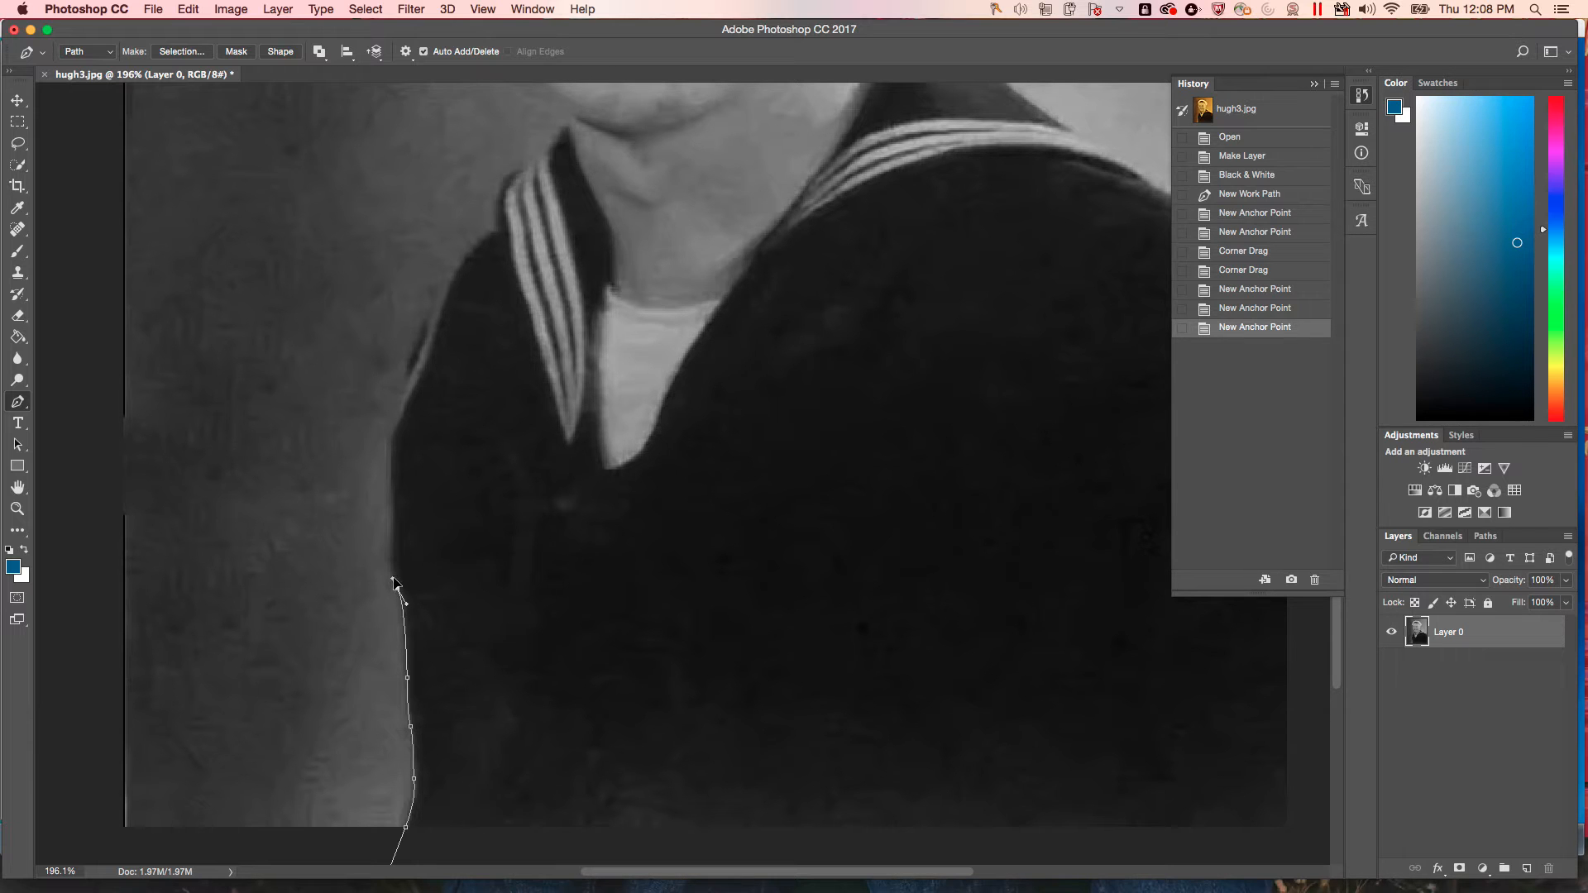
left_click(394, 583, "alt")
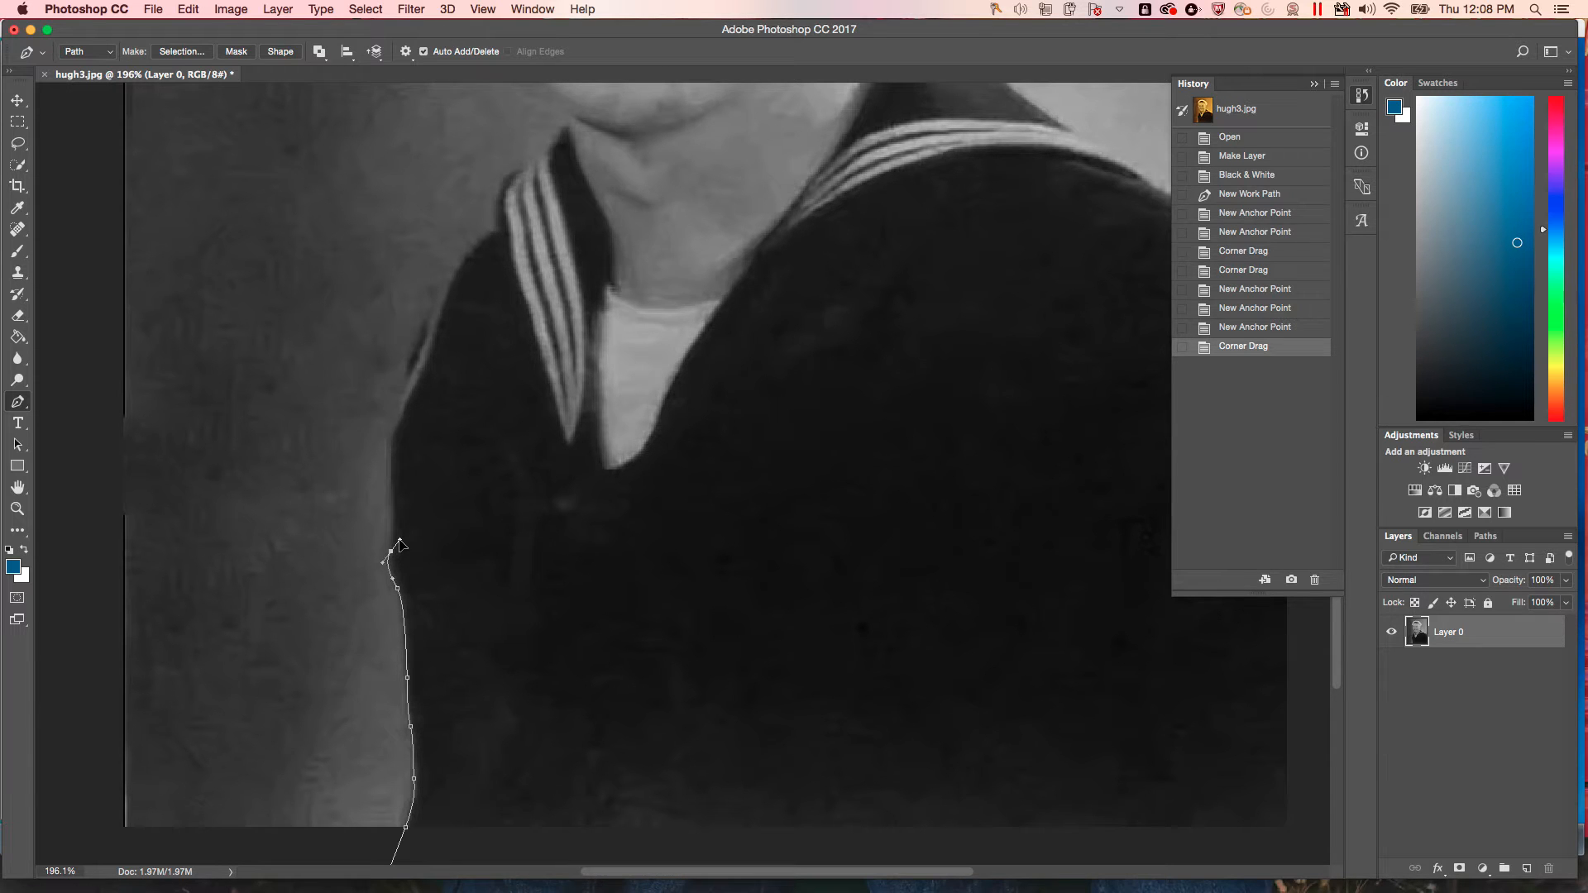
mouse_move(400, 543)
left_mouse_down()
mouse_move(415, 528)
mouse_move(396, 534)
left_mouse_up()
left_click_drag(397, 534, 392, 531)
left_click(394, 531)
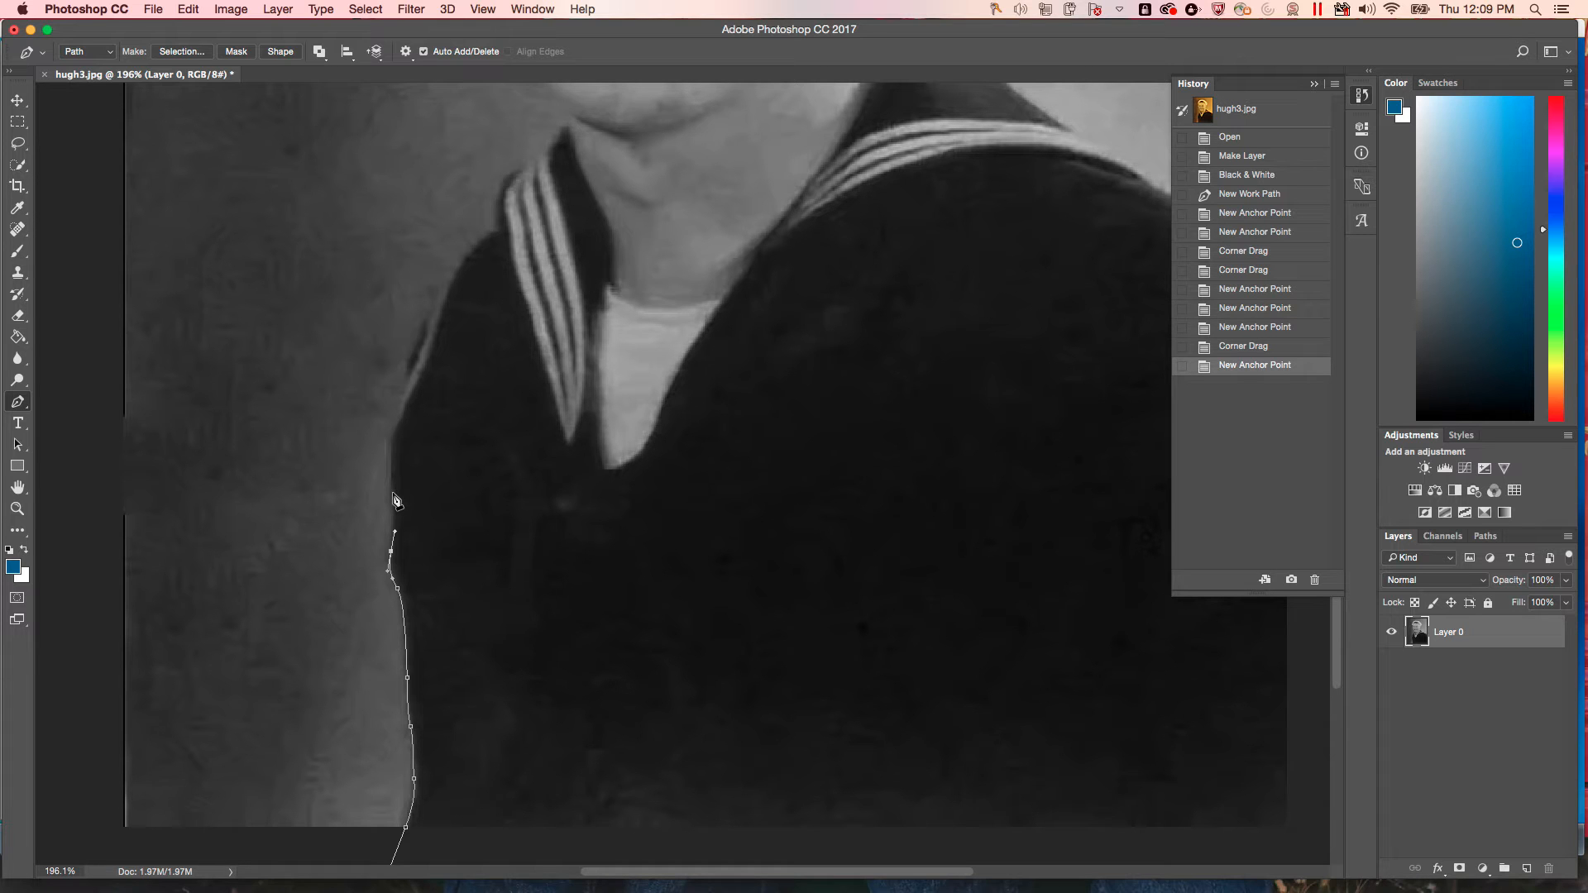
left_click(392, 493)
left_click(390, 477)
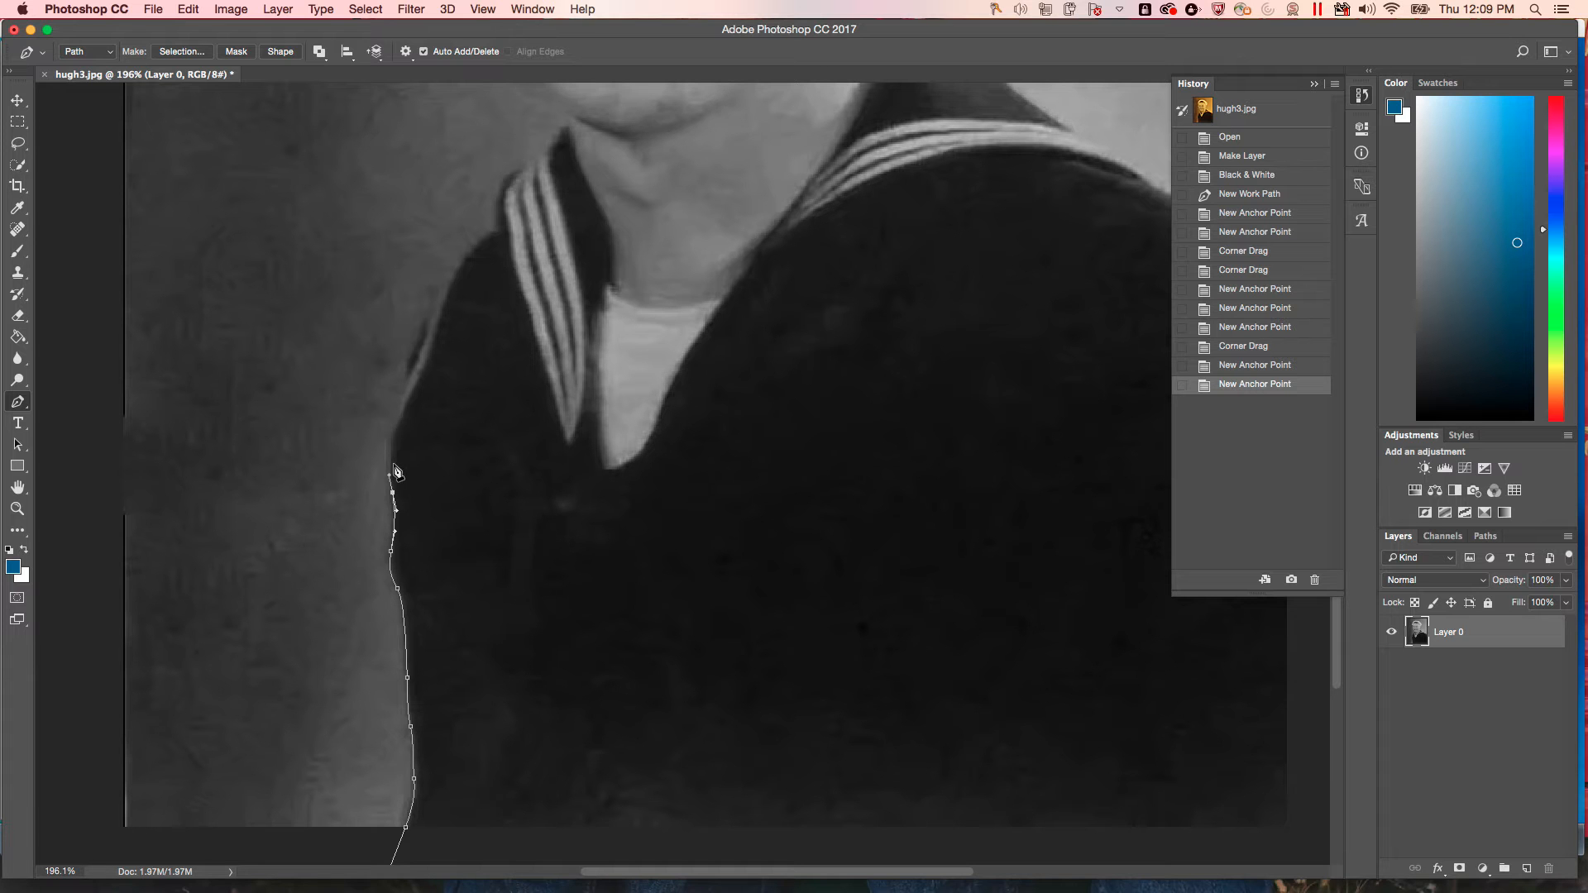
Realign the last anchor's forward handle so it follows the sleeve's pixel edge closely.
scroll(397, 473, "up", 10)
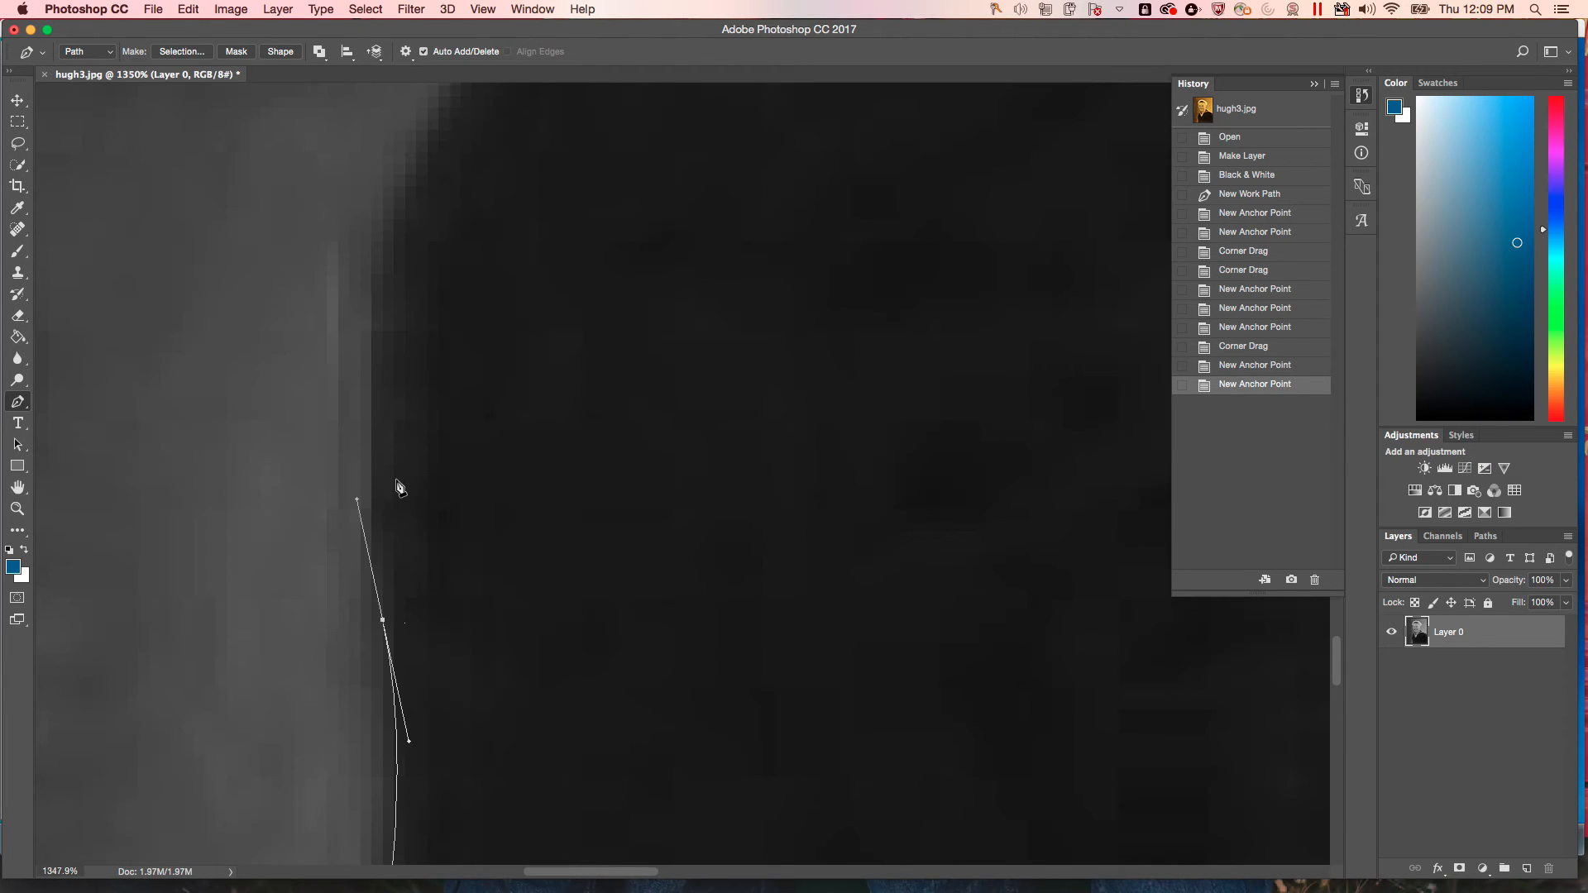
scroll(391, 519, "down", 1)
left_click_drag(359, 495, 370, 505)
Add a long-handled curved anchor where the sleeve turns toward the shoulder, then try another anchor above it and undo that one.
scroll(384, 515, "up", 5)
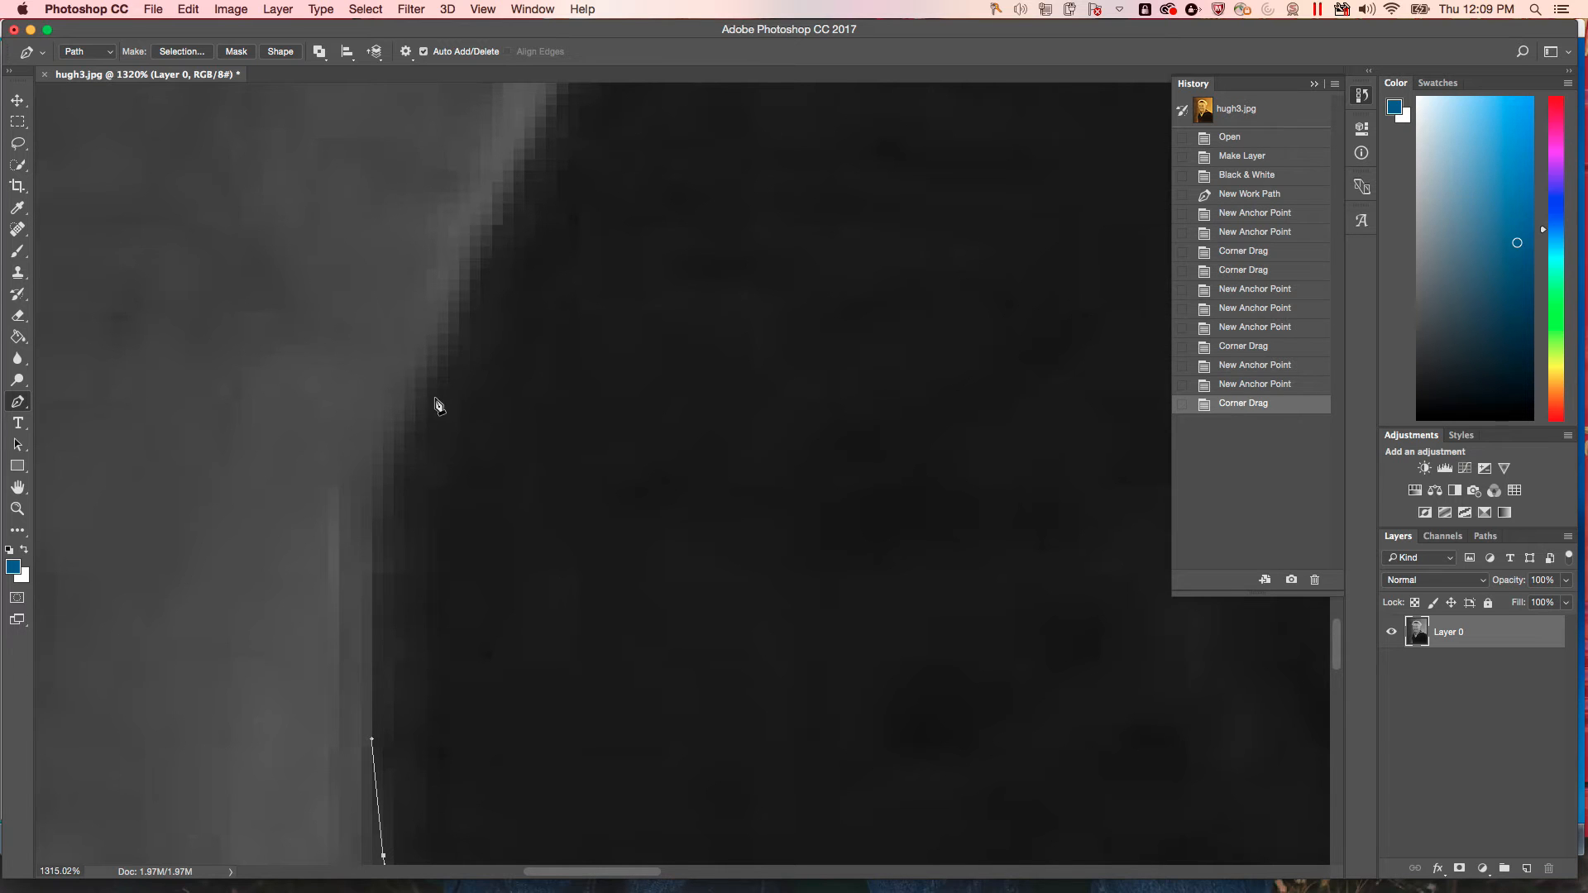
scroll(516, 627, "up", 1)
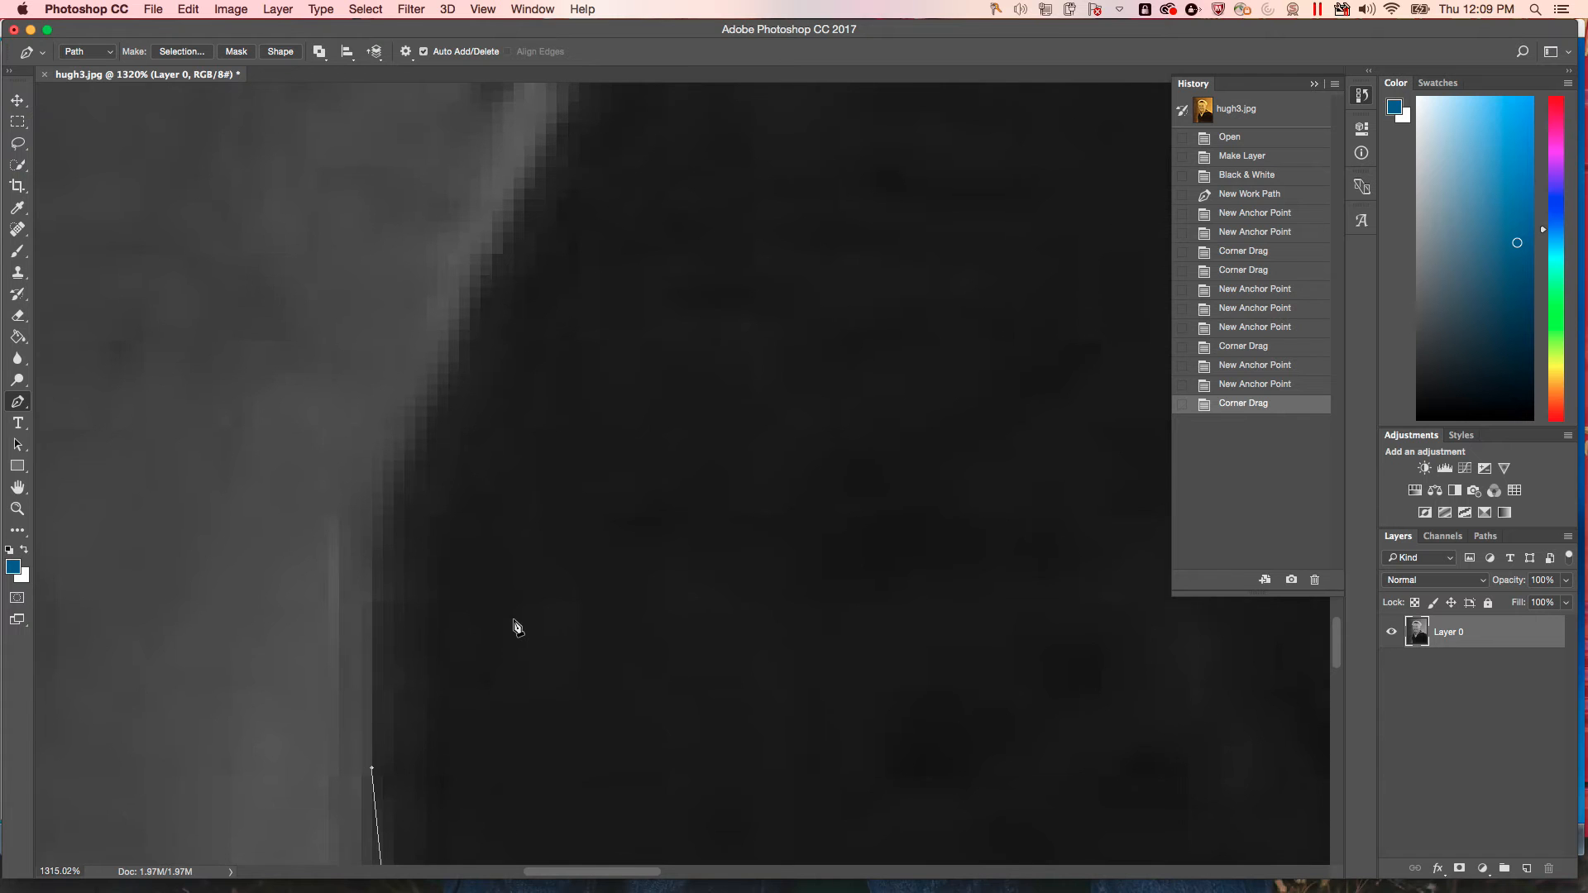
scroll(418, 711, "down", 3)
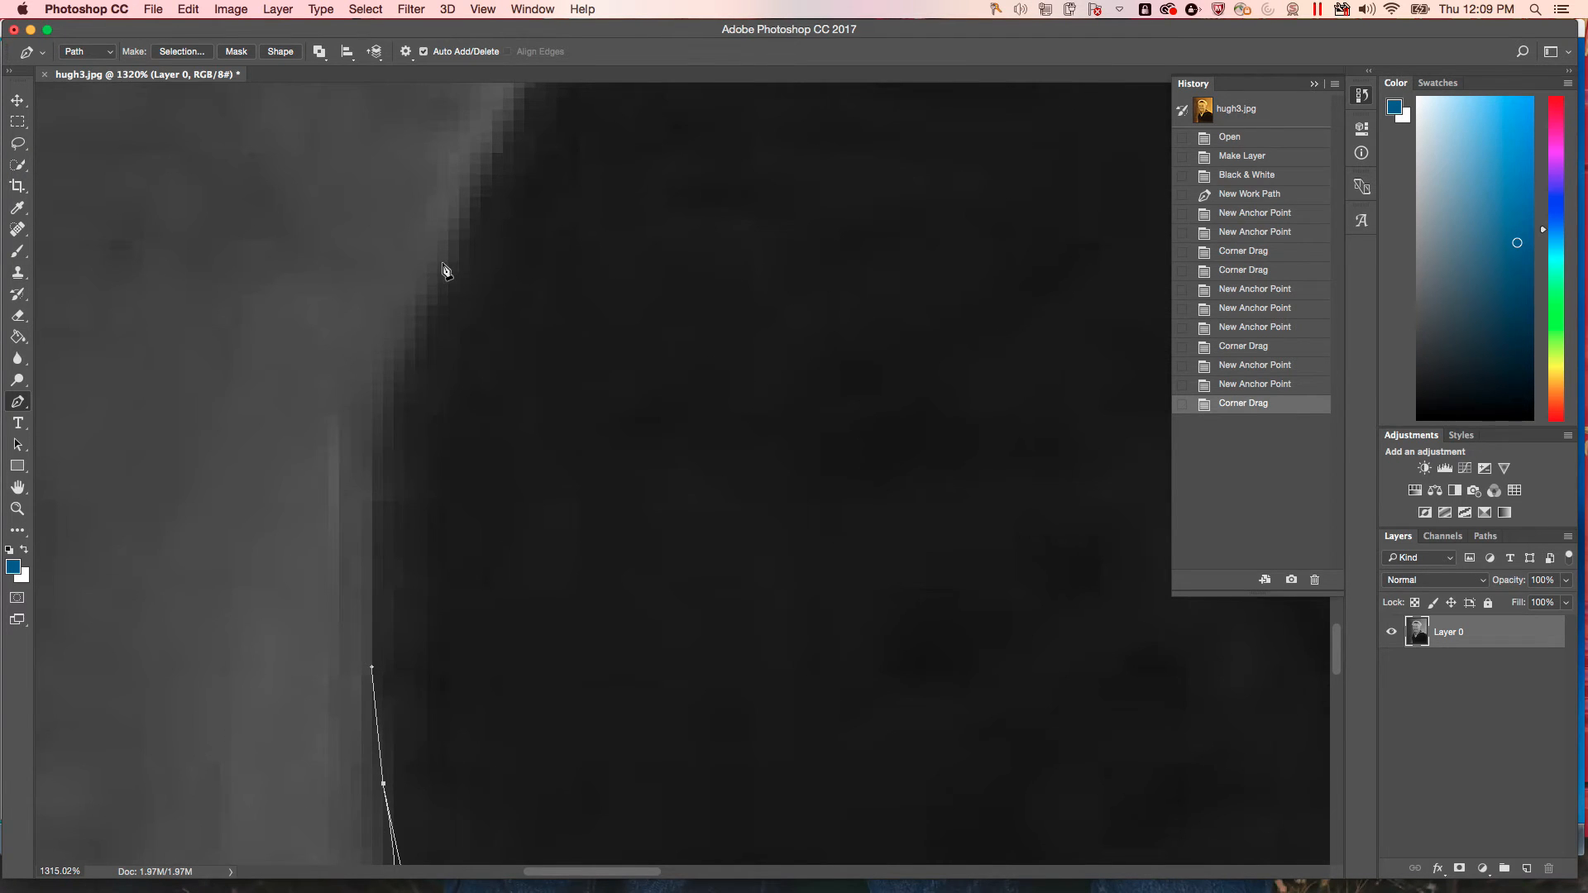
left_click_drag(458, 252, 591, 151)
left_click_drag(590, 152, 591, 152)
scroll(579, 207, "up", 3)
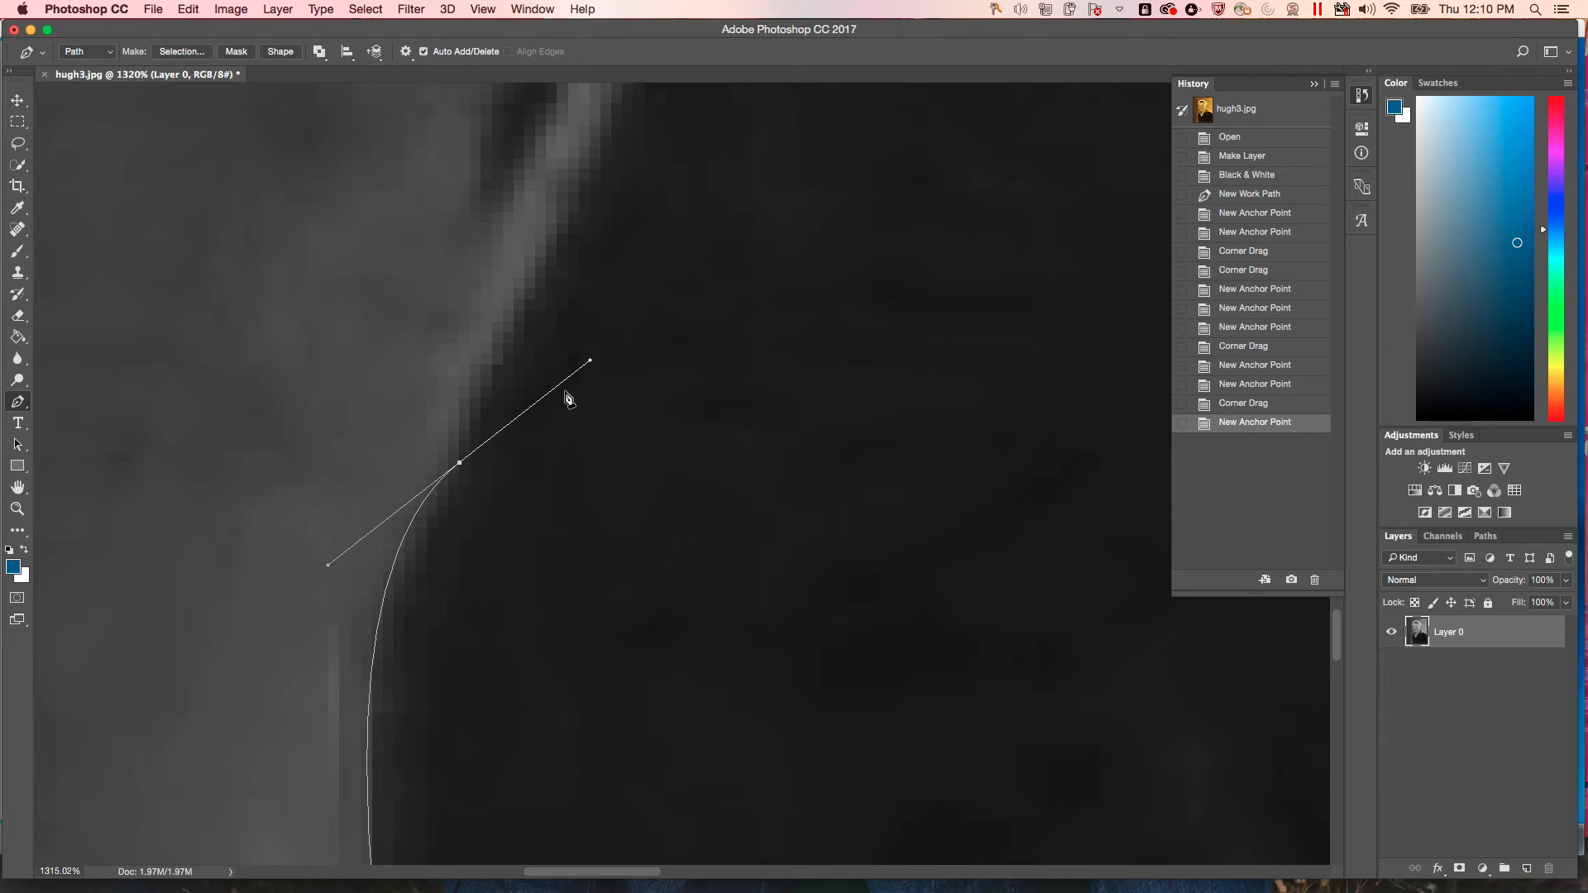
scroll(569, 400, "up", 1)
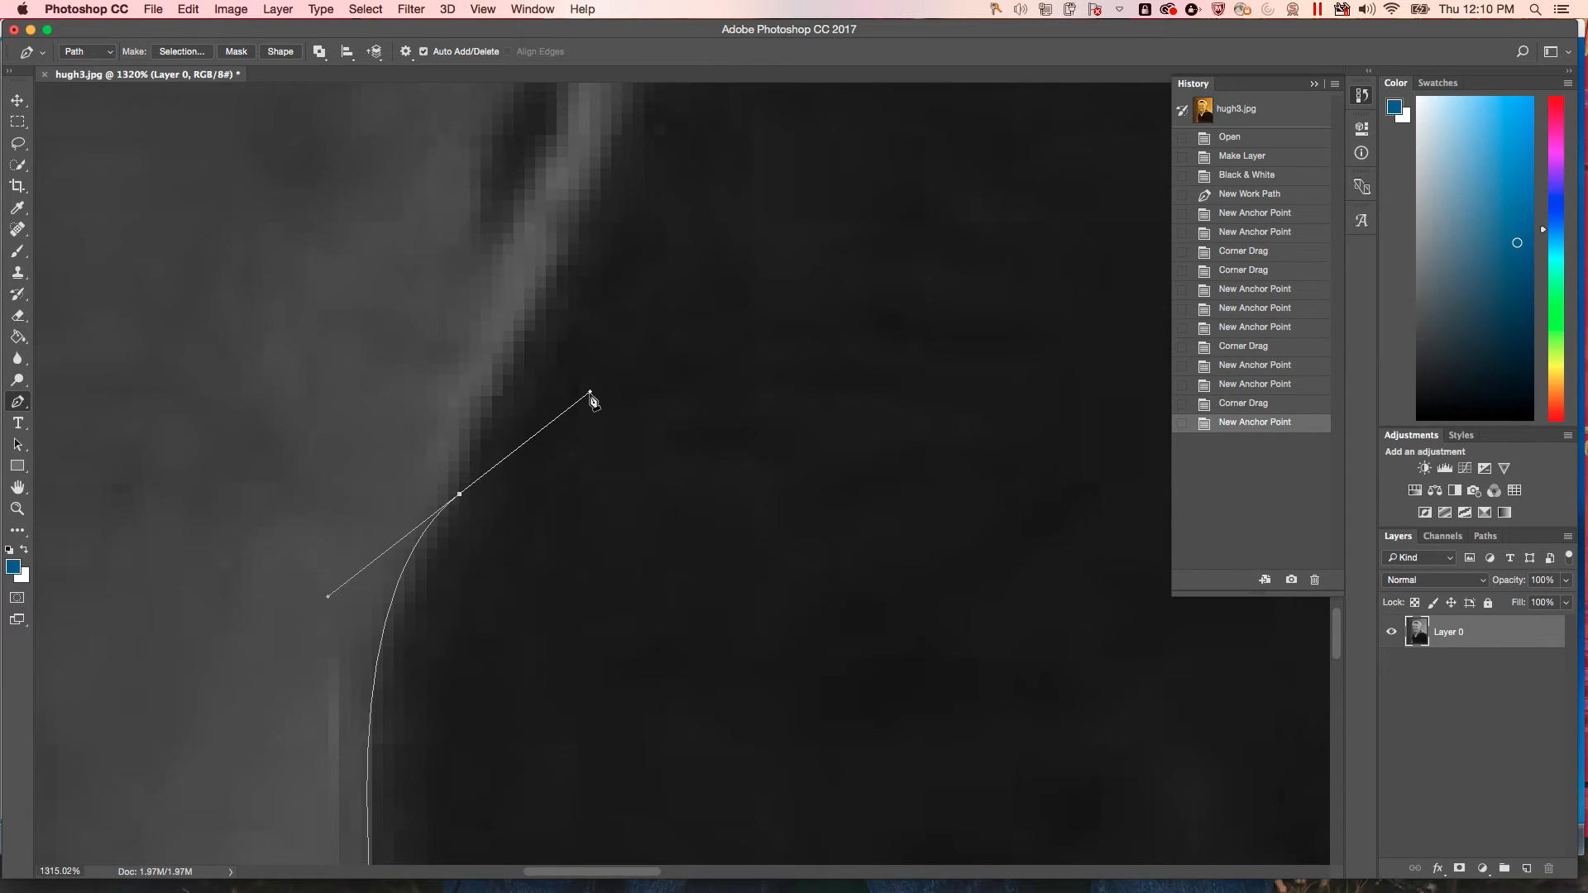
left_click(568, 245)
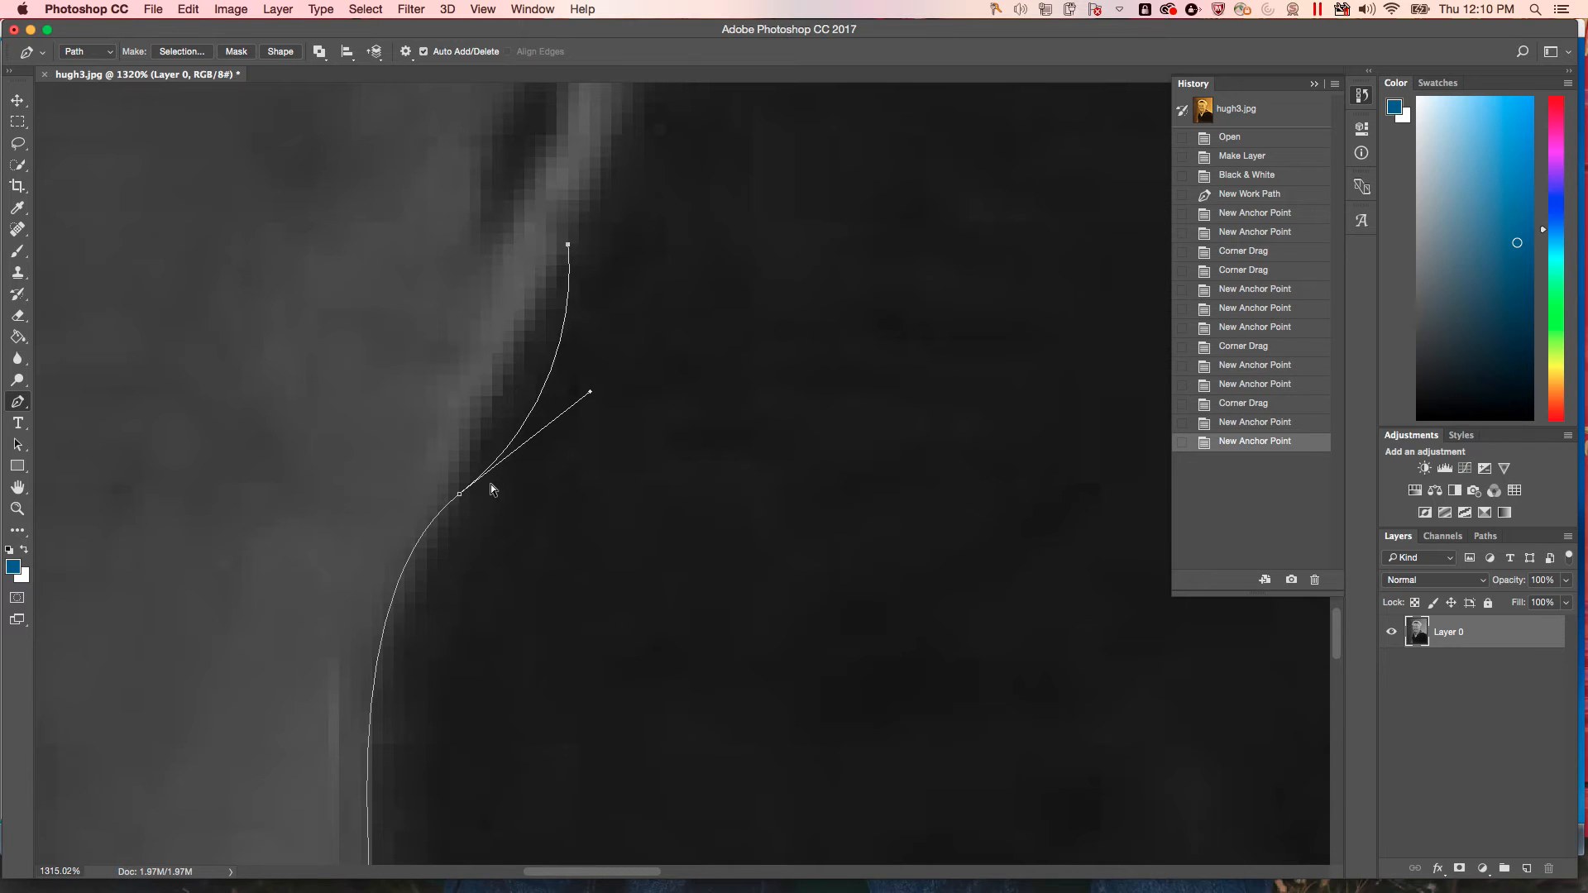
key("super+z")
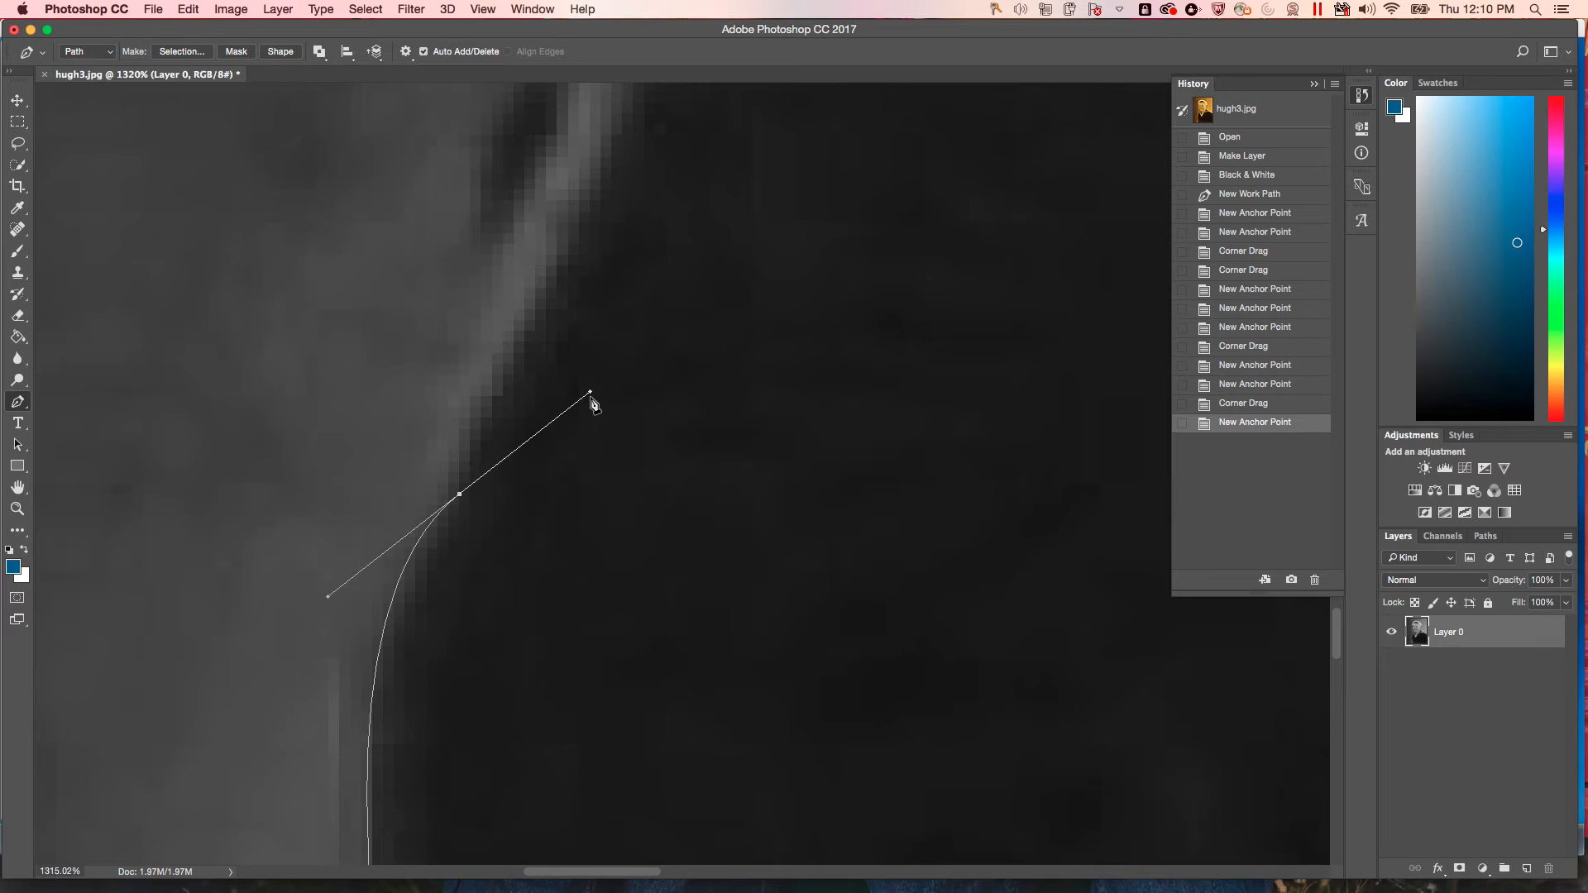
Shorten the curved anchor's forward handle to a stub and nudge the anchor slightly toward the background.
left_click_drag(591, 391, 466, 479)
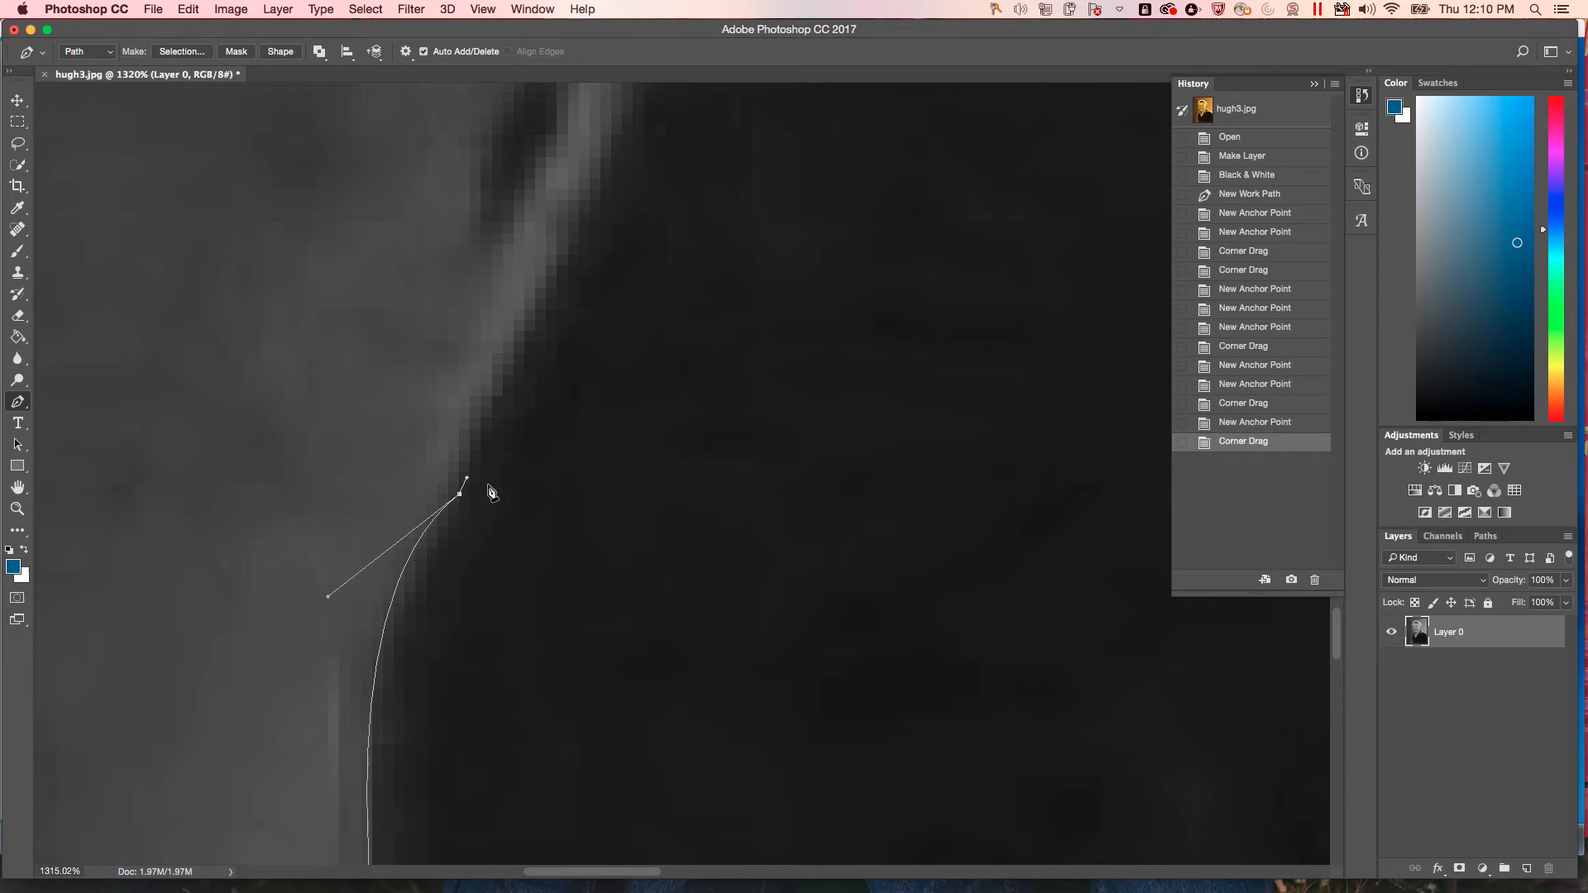
key("Left")
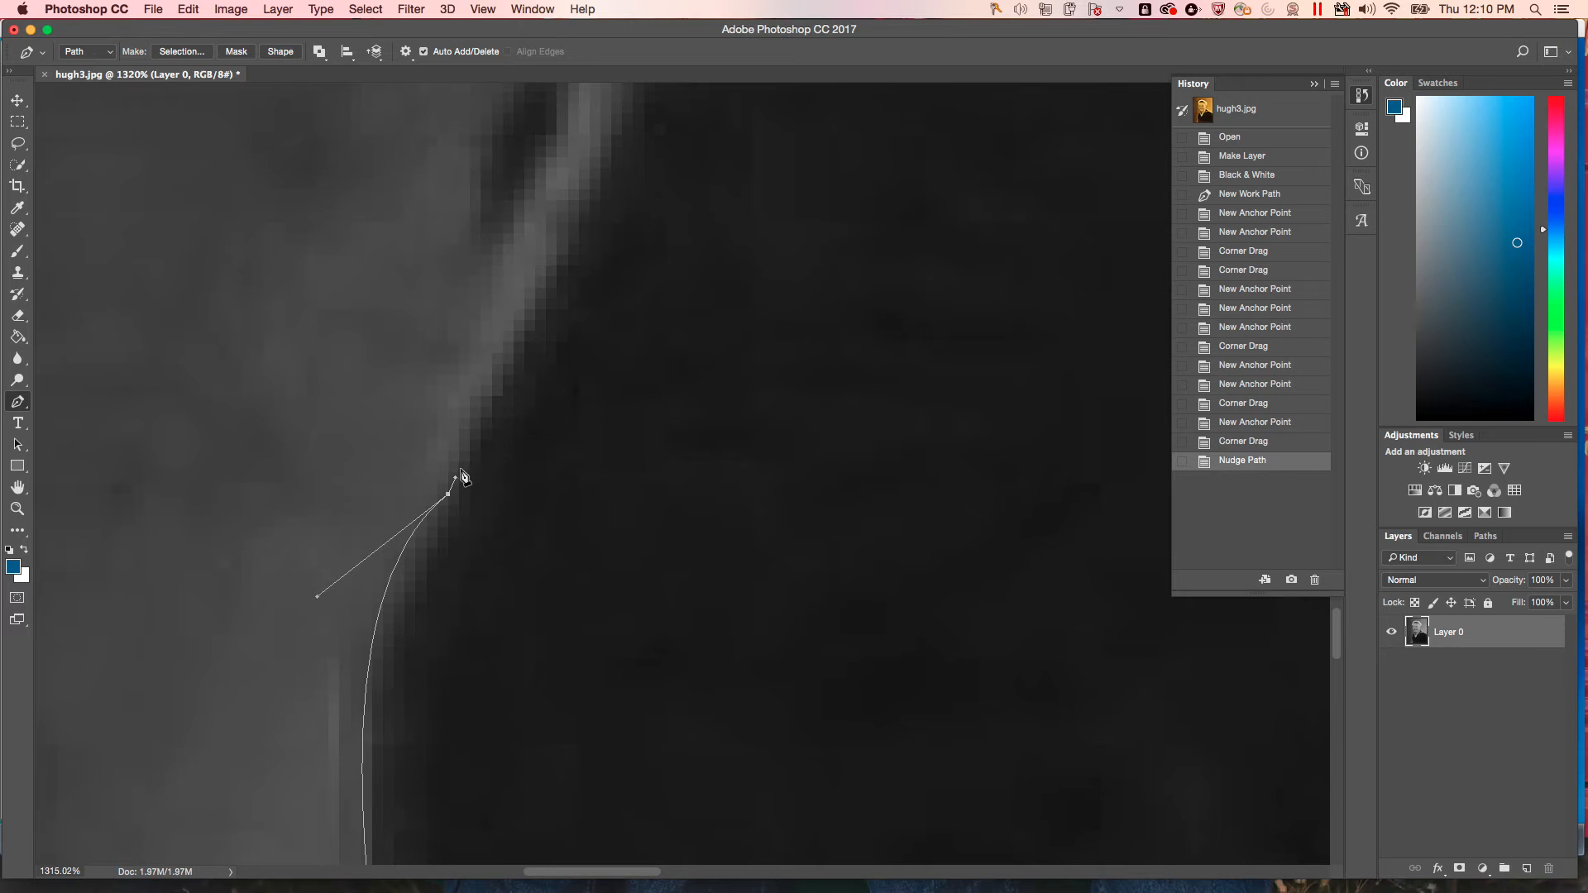
left_click(459, 473)
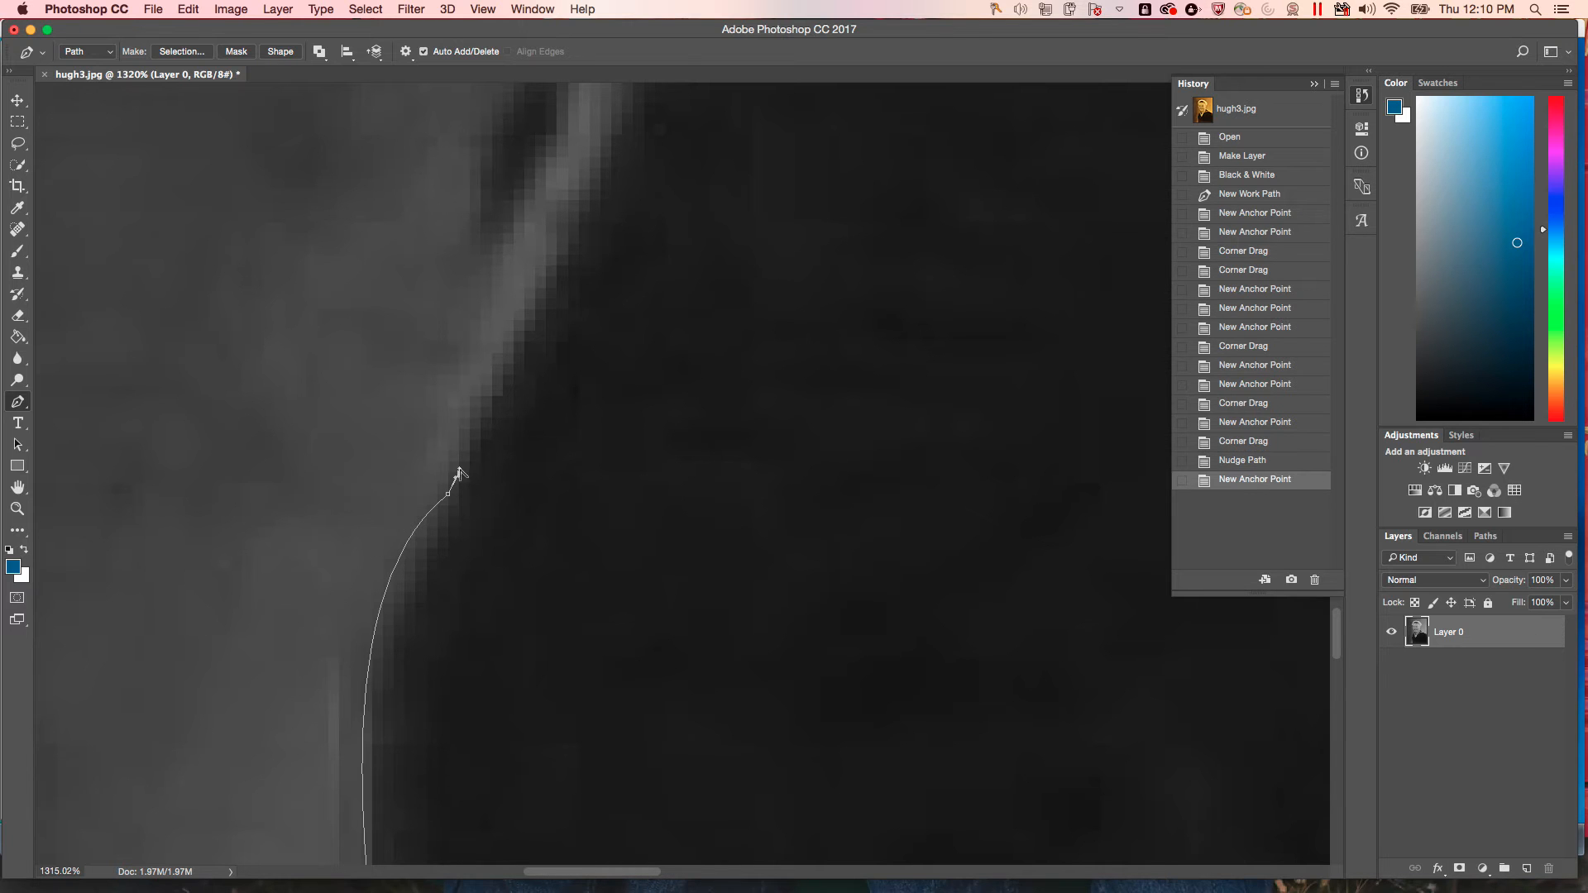
key("super+z")
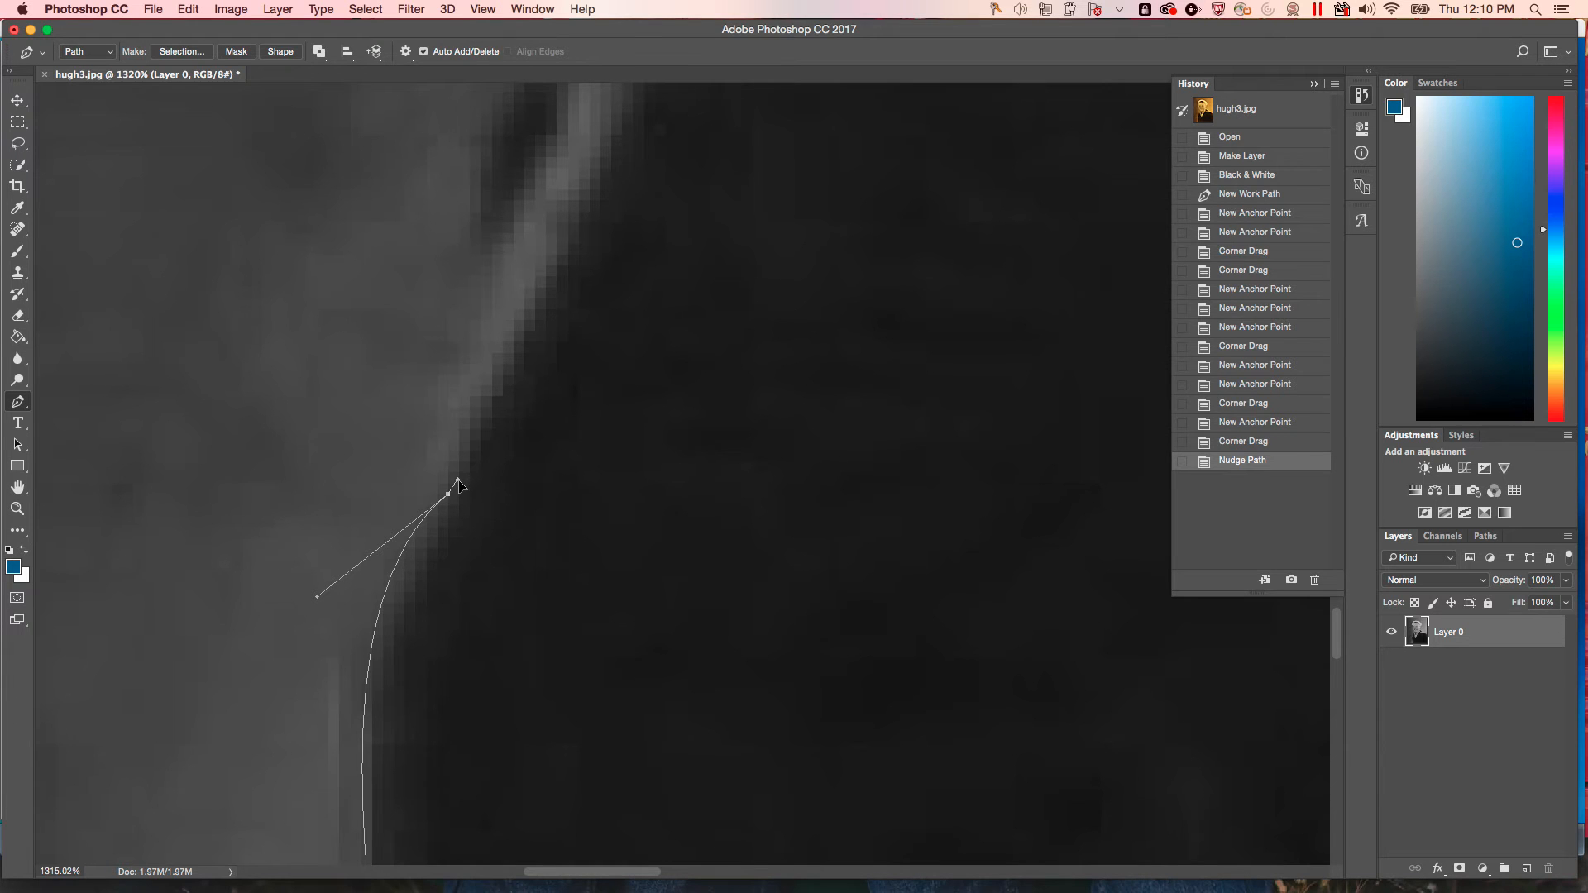
left_click(454, 489, "alt")
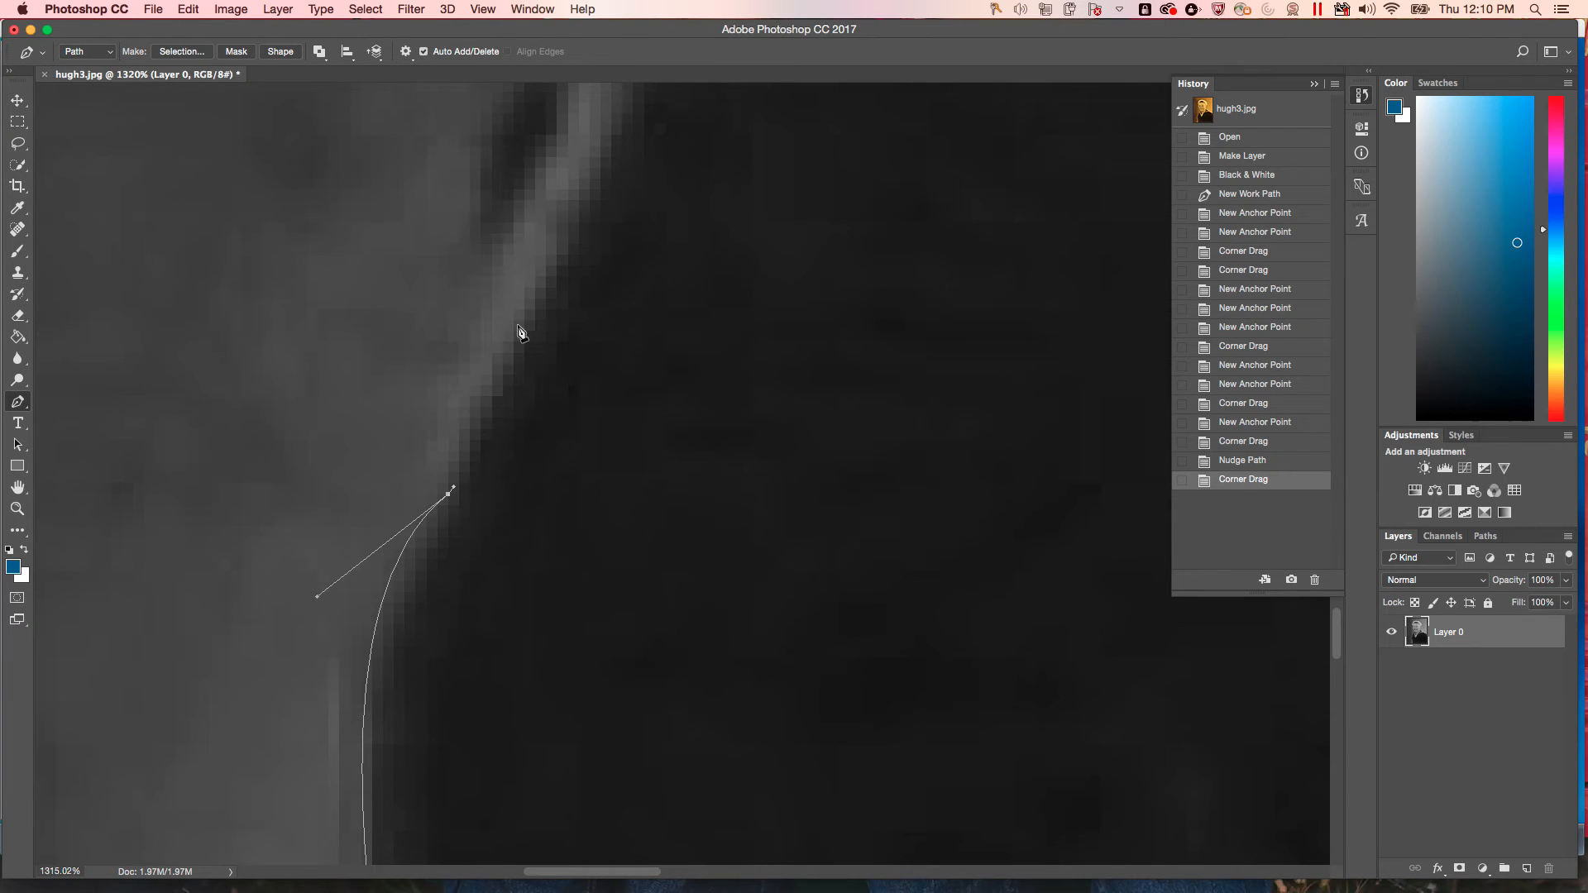
Step the history back to the handle adjustment made before the curved anchor at the sleeve's turn.
scroll(530, 323, "up", 5)
scroll(534, 328, "up", 2)
scroll(535, 344, "down", 1)
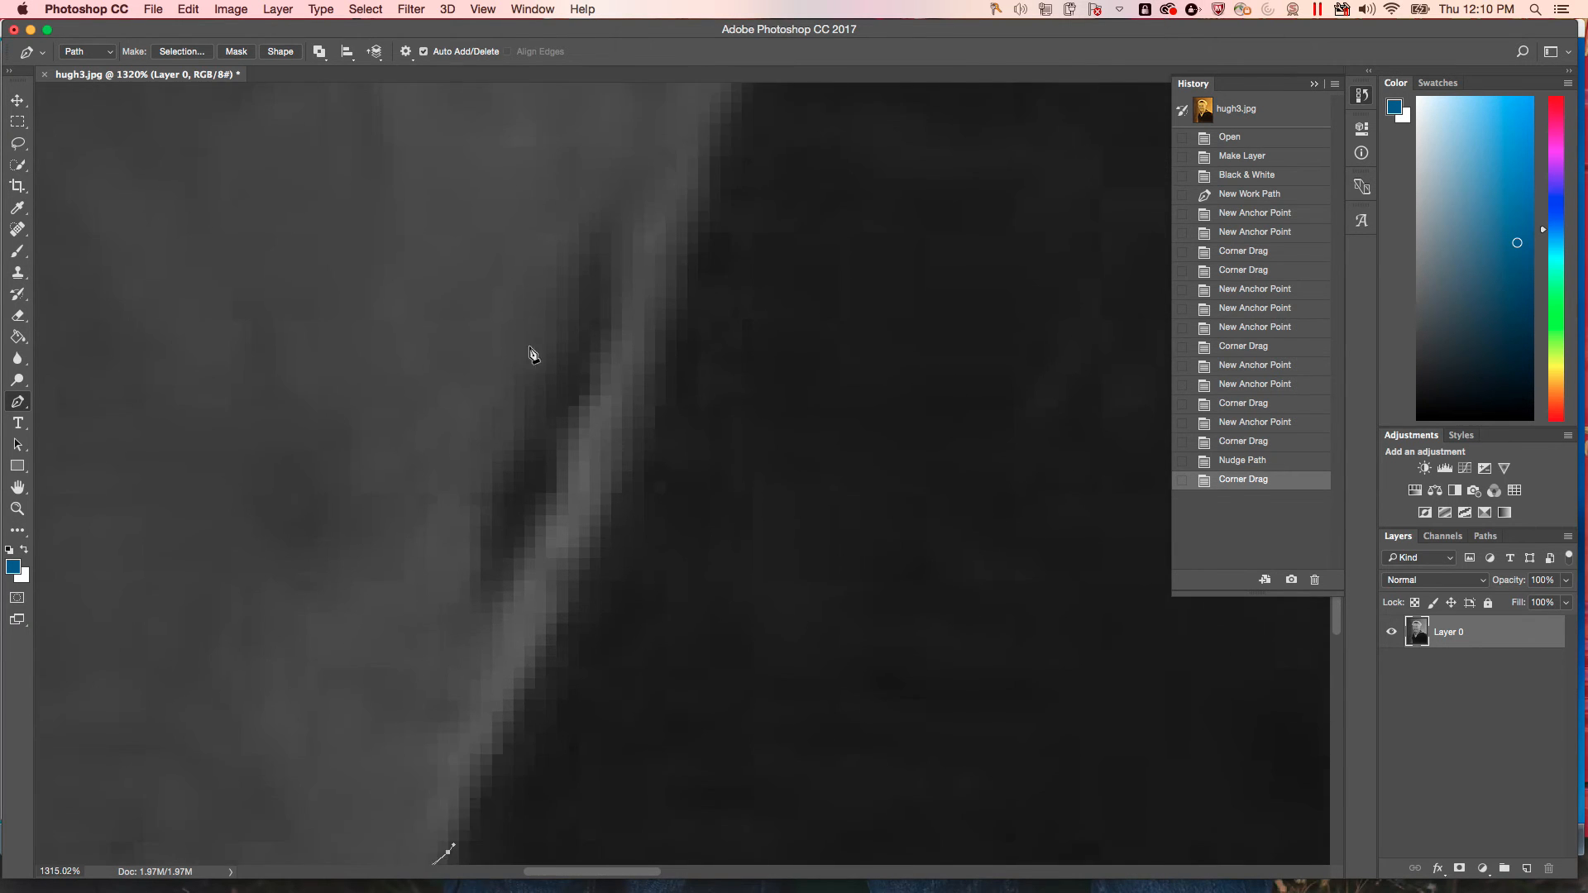
scroll(561, 727, "up", 1)
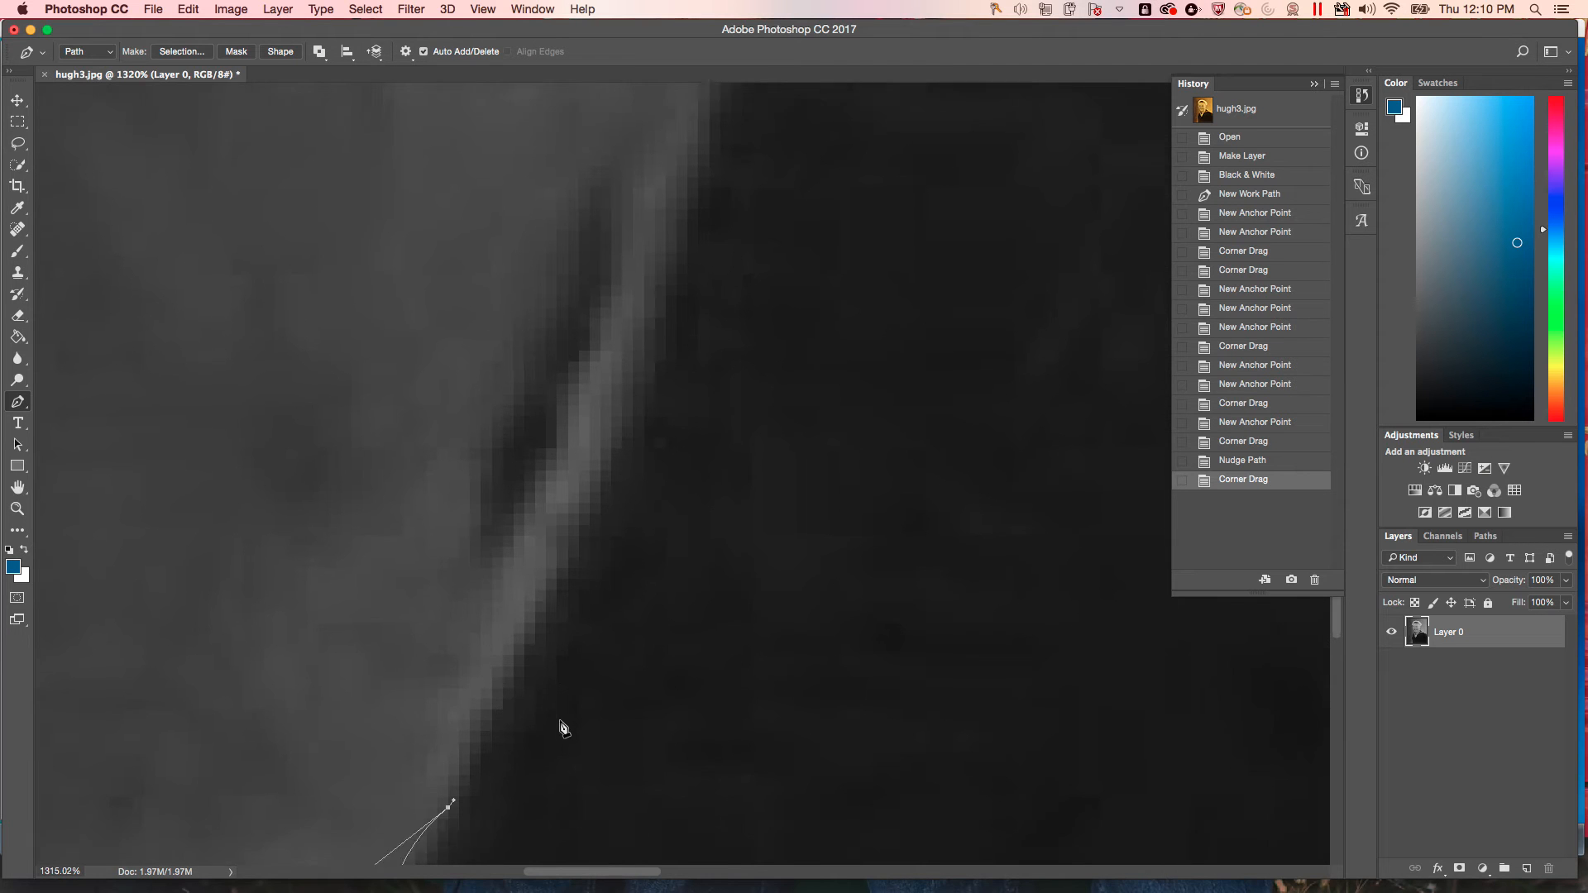
scroll(562, 725, "down", 5)
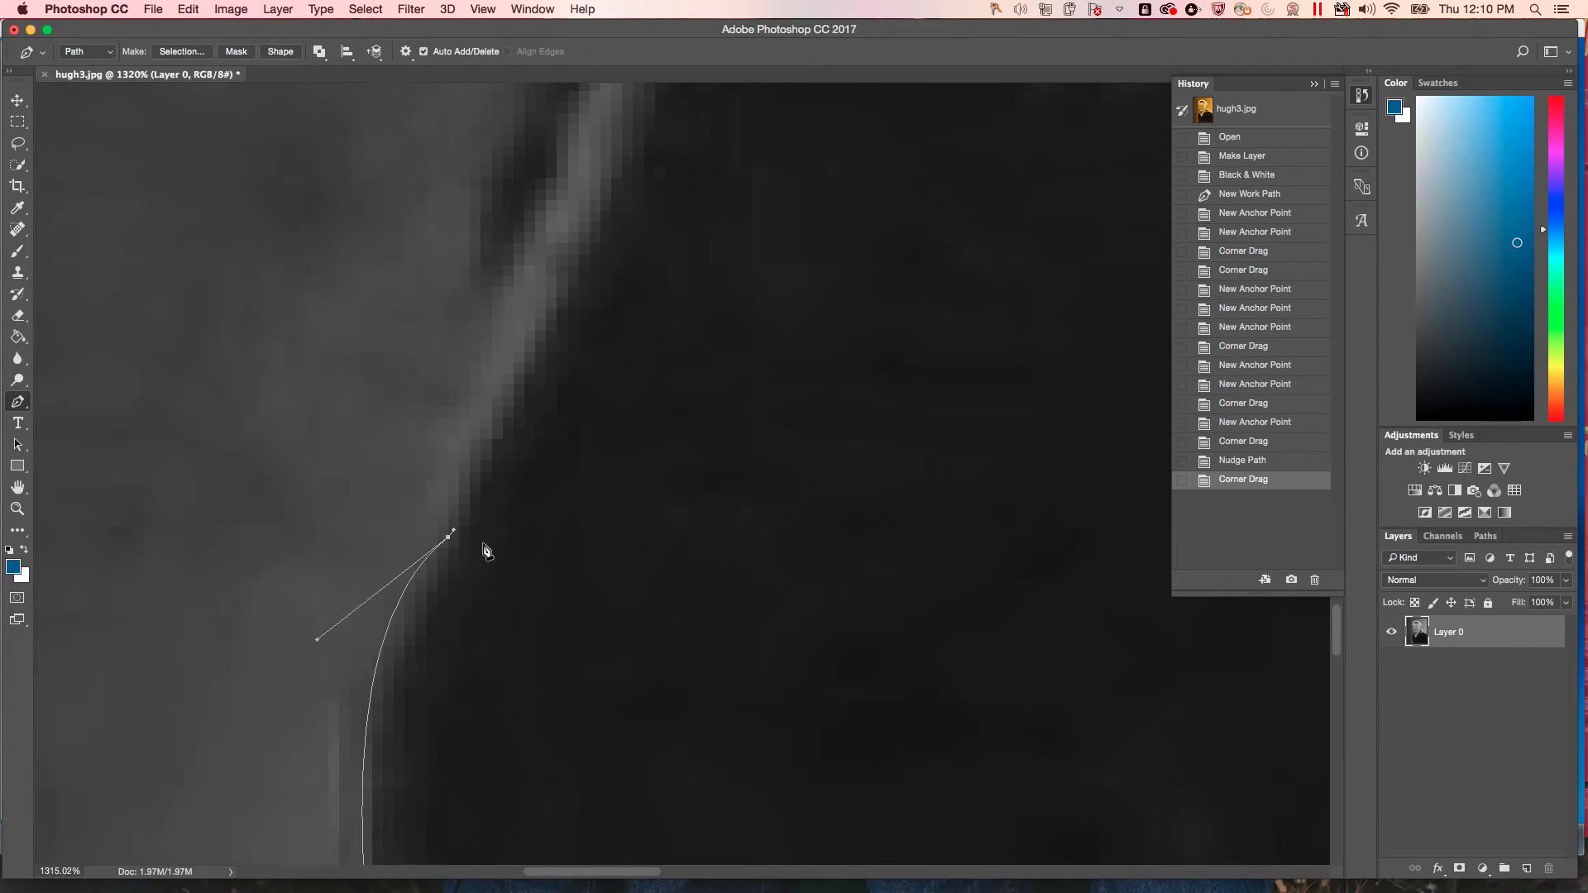
left_click(1239, 460)
left_click(1242, 441)
left_click(1245, 423)
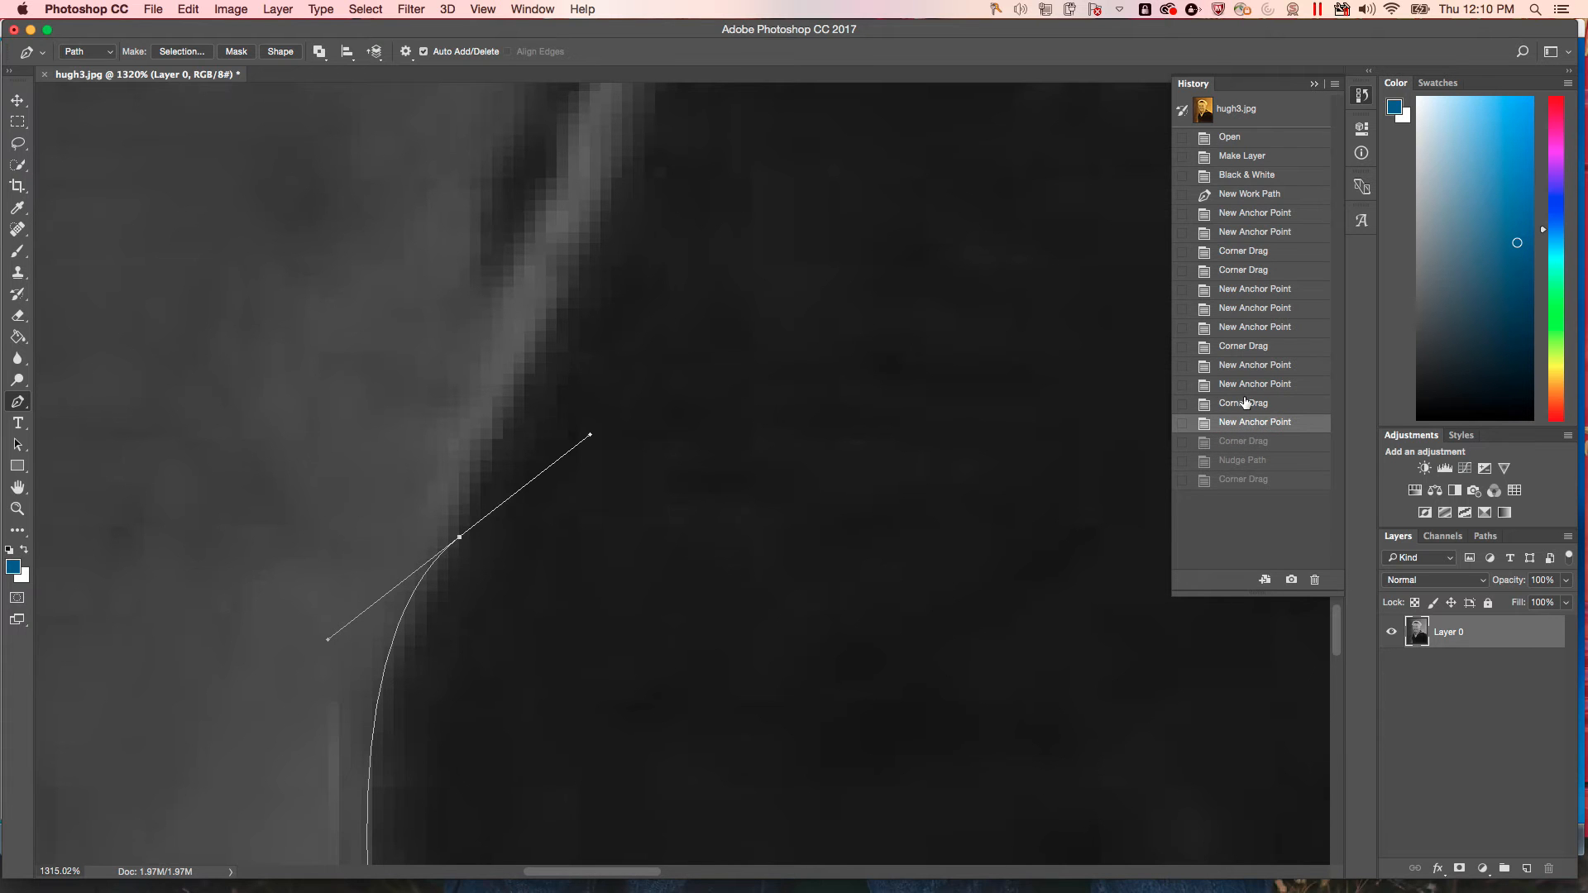
left_click(1246, 403)
Add an anchor at the tip of the last anchor's forward handle, on the sleeve edge below the turn toward the shoulder.
scroll(666, 490, "down", 8)
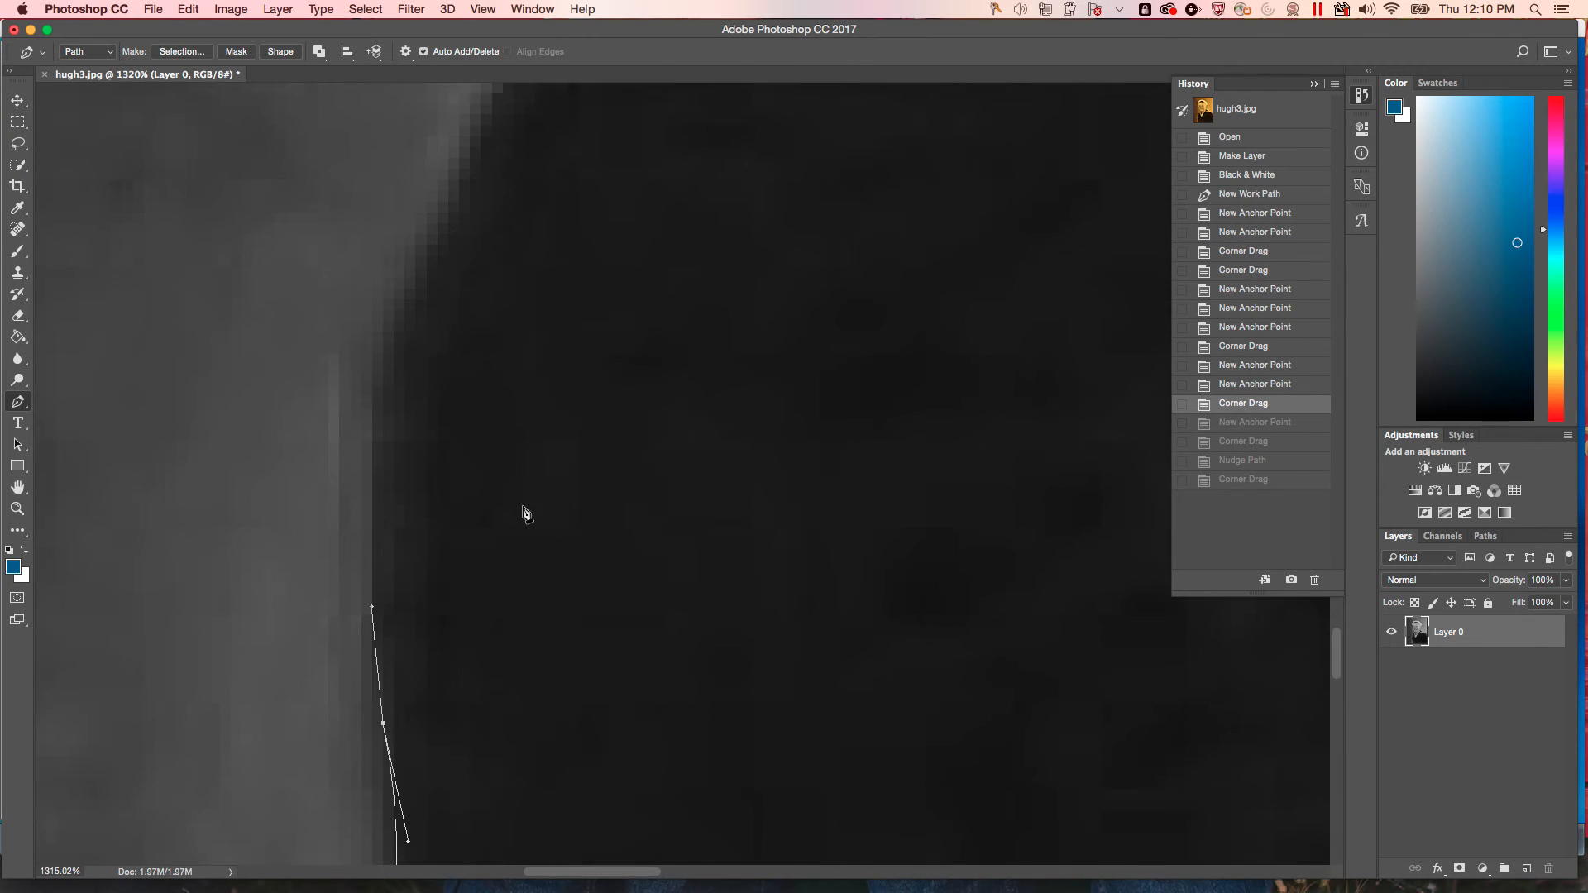
scroll(542, 517, "up", 3)
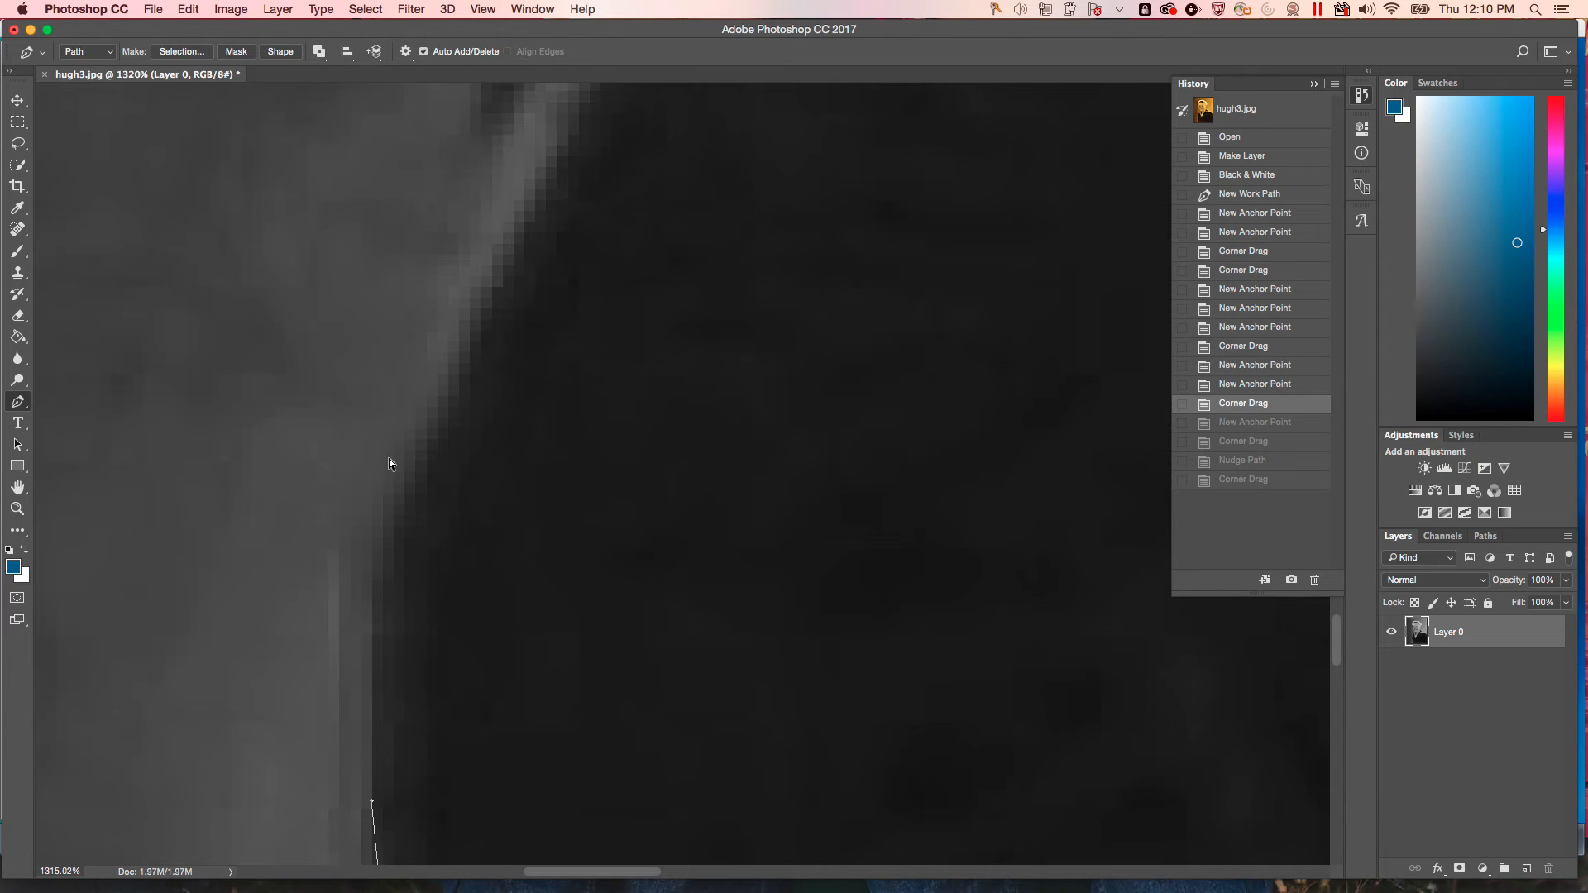
left_click_drag(408, 433, 408, 433)
left_click(1262, 423)
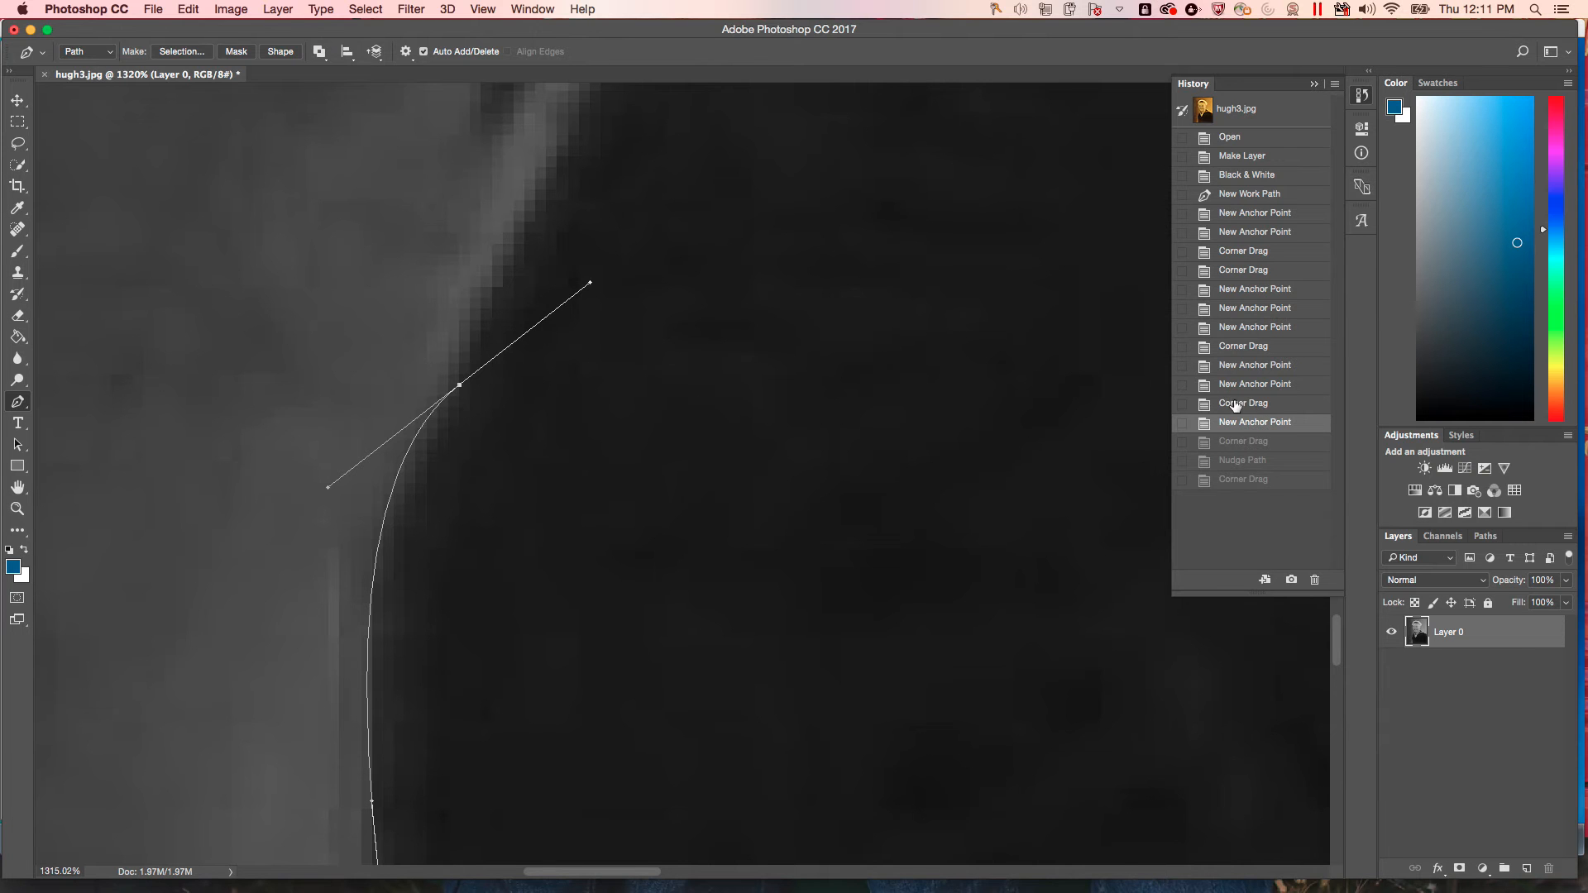
left_click(1236, 405)
scroll(274, 595, "down", 1)
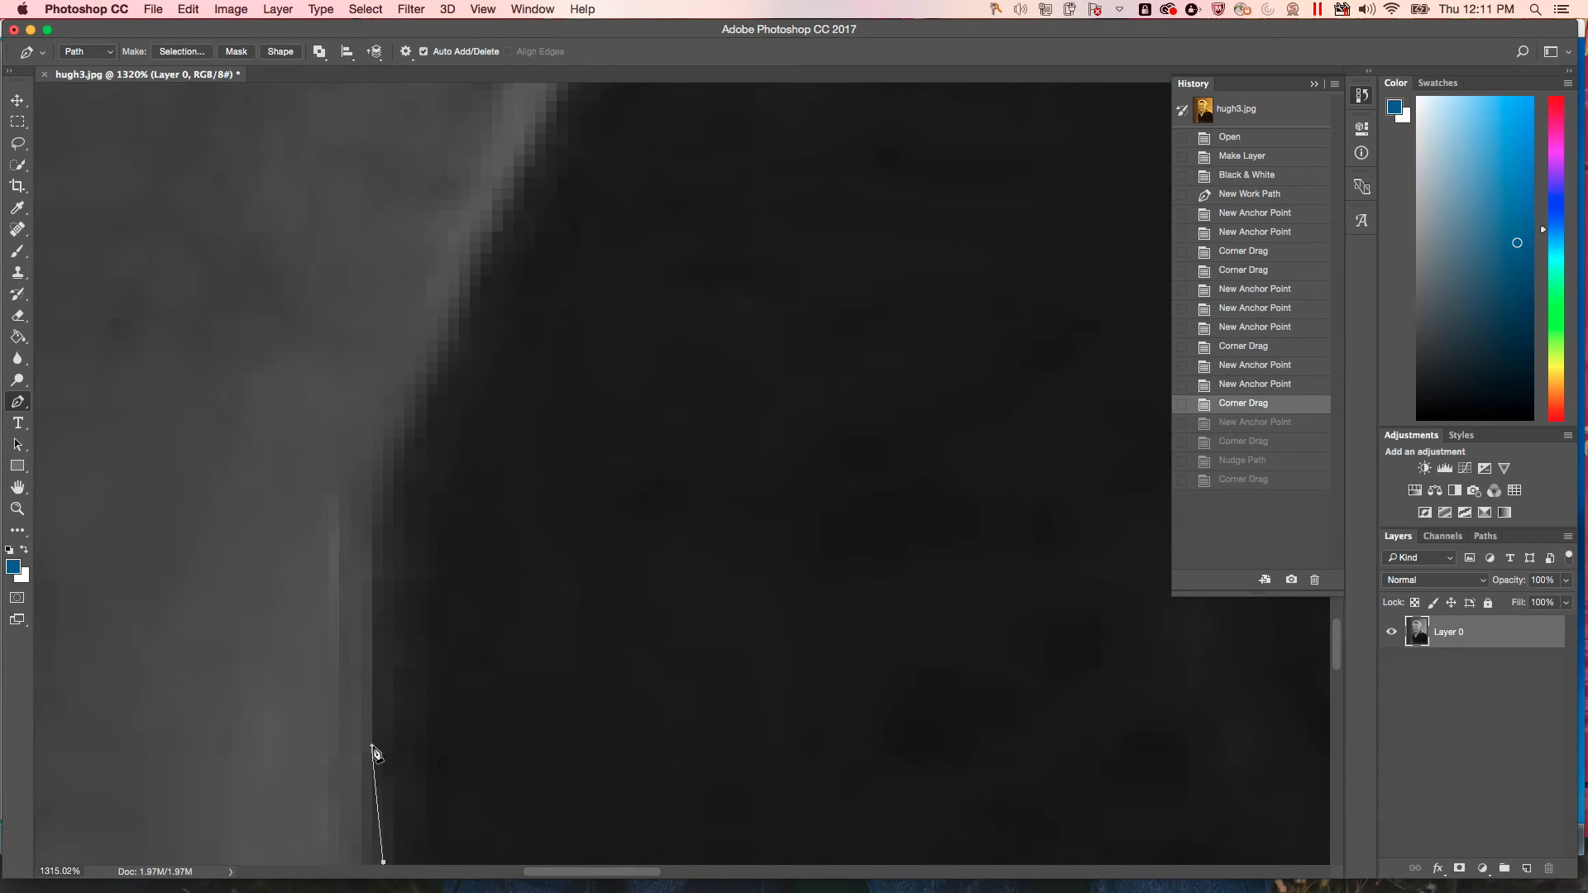
left_click(372, 745)
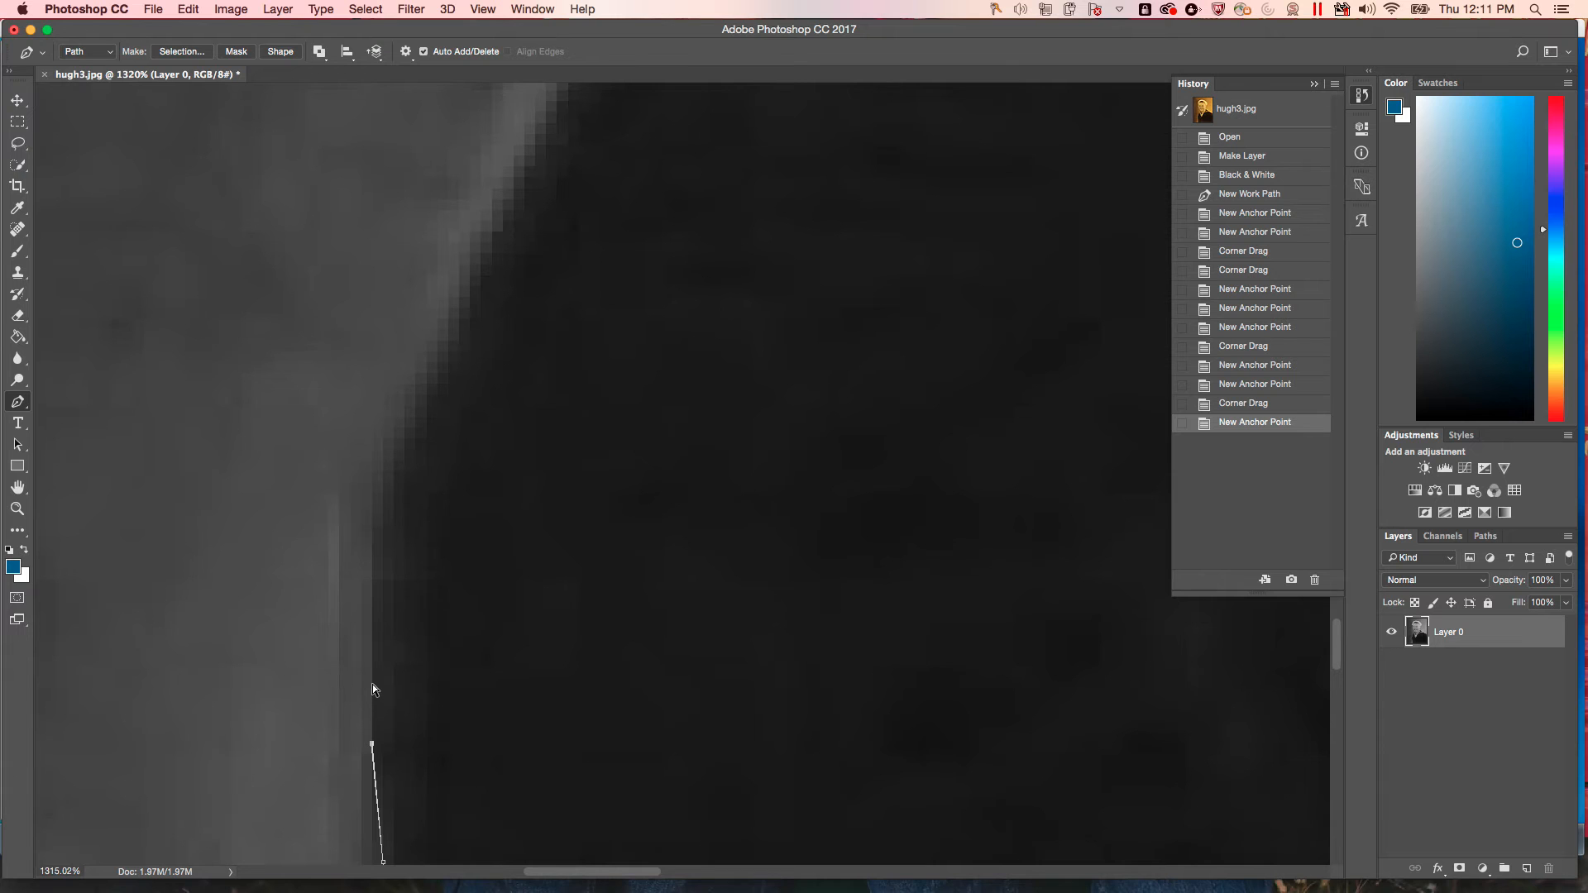
Try replacing the last anchor with one placed higher on the sleeve edge, and undo it.
key("super+z")
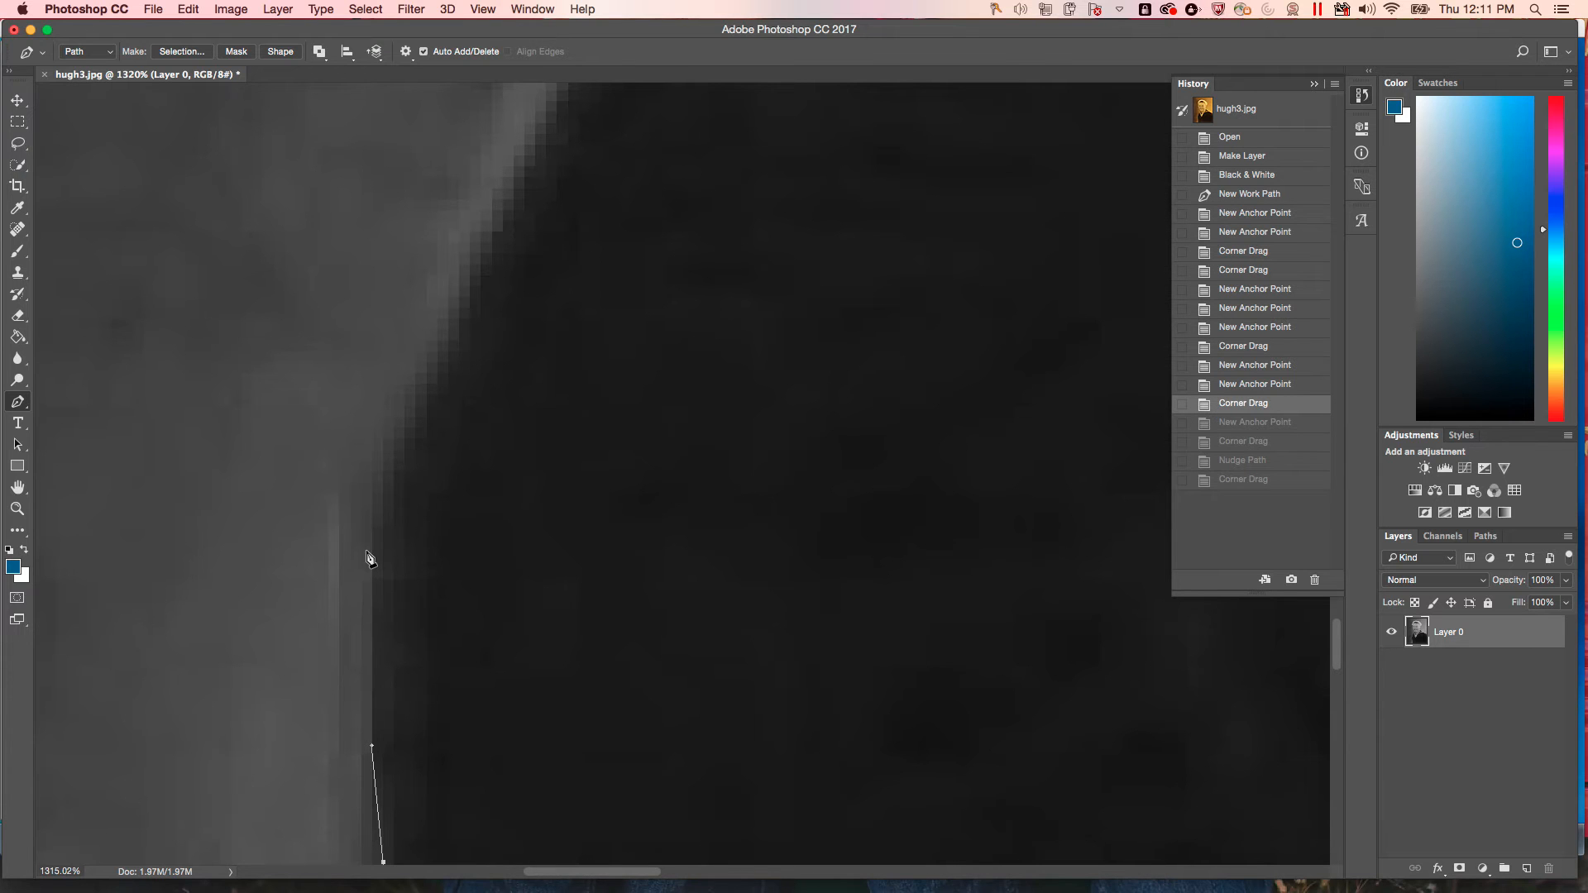
left_click(371, 602)
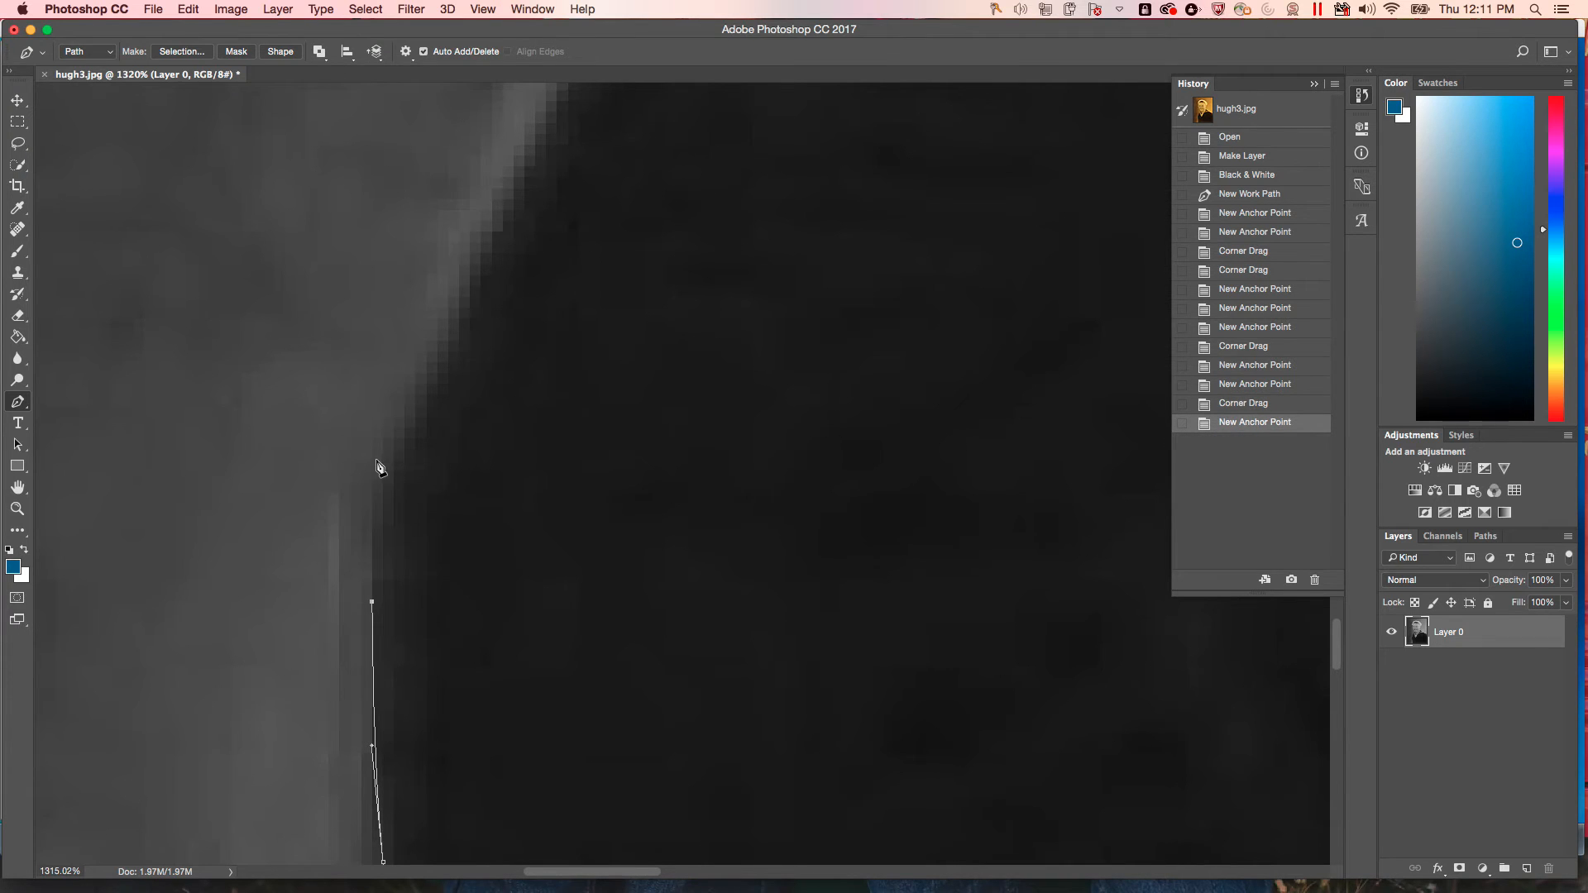
scroll(379, 467, "down", 4)
scroll(376, 521, "down", 1)
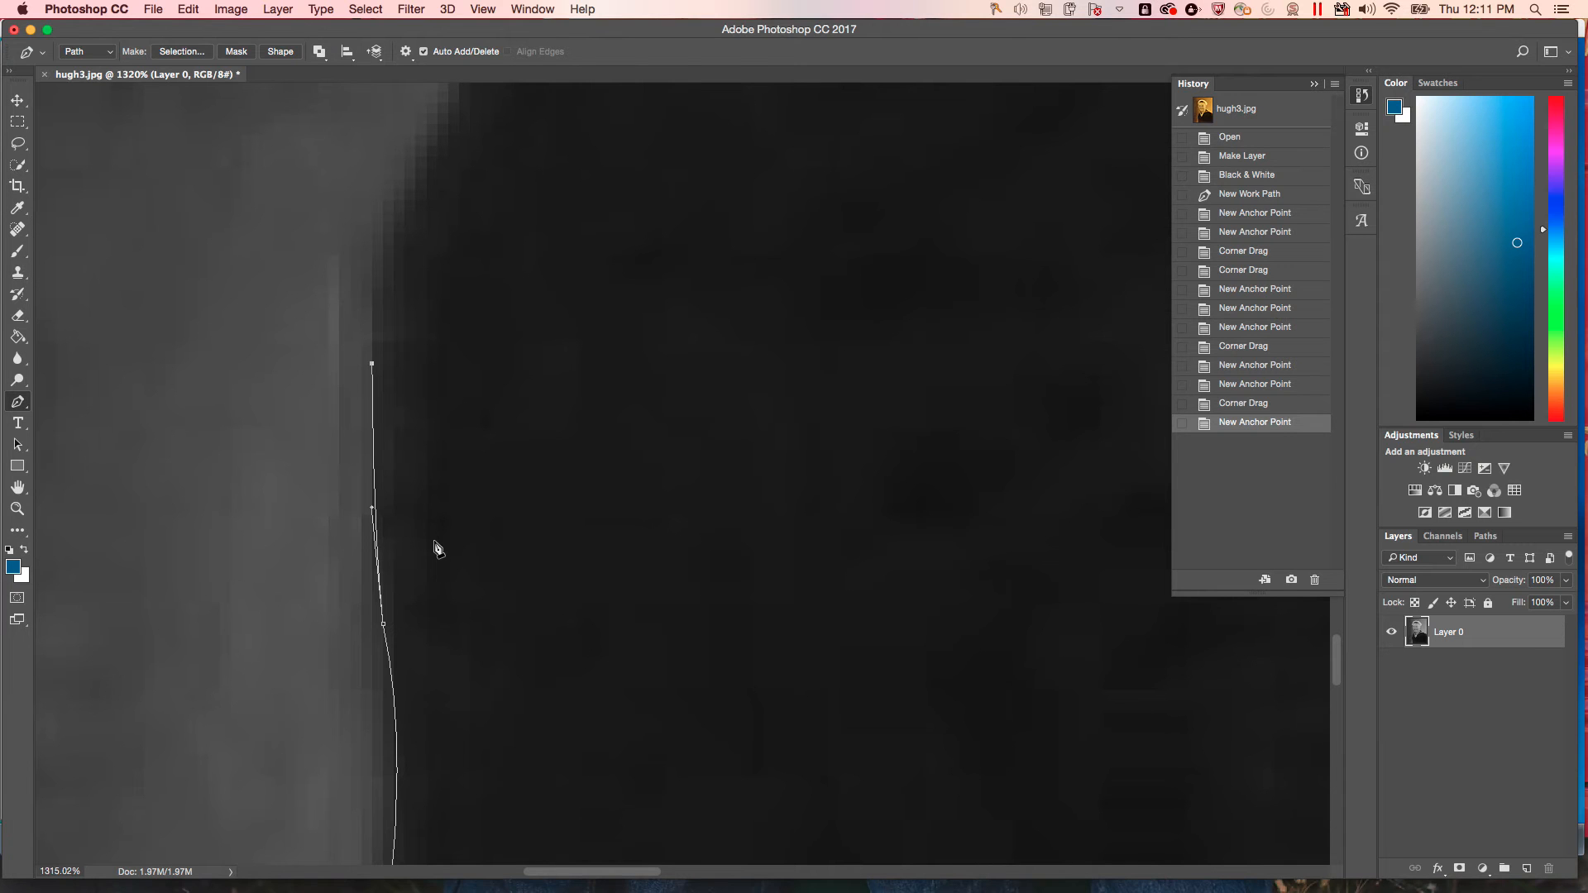
key("super+z")
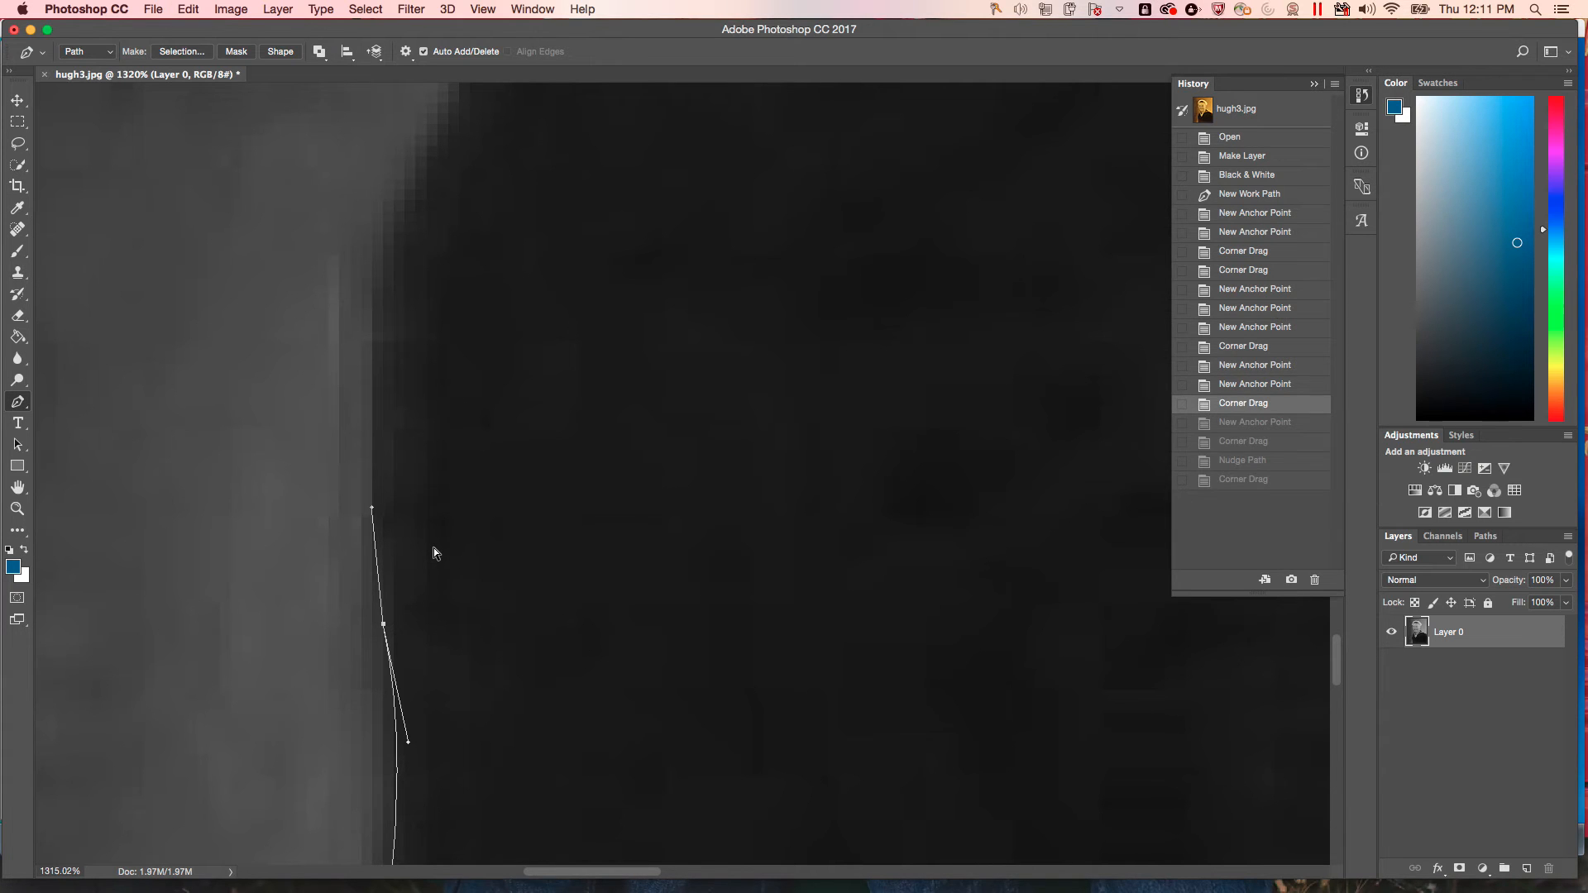
key("super+z")
key("super+z")
Step the history back before the last handle adjustment, readjust that forward handle, and add an anchor slightly higher on the sleeve edge.
left_click(1258, 390)
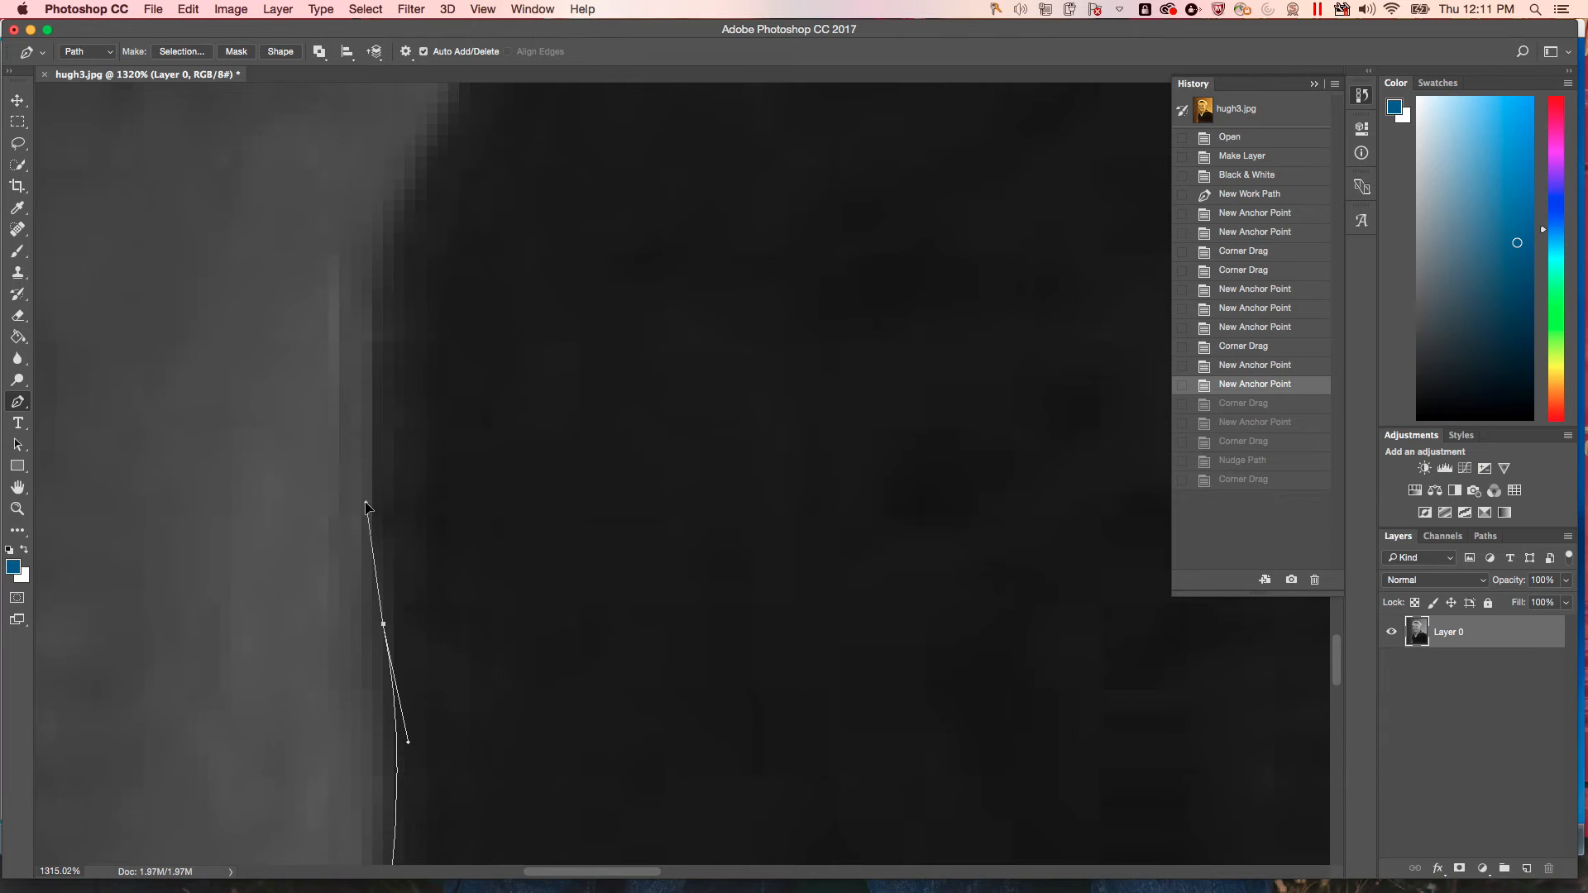
left_click_drag(364, 506, 372, 383)
left_click(362, 454)
Add a curved anchor where the sleeve edge turns toward the shoulder, with its handles following the slanting edge.
scroll(374, 420, "up", 2)
scroll(379, 420, "up", 10)
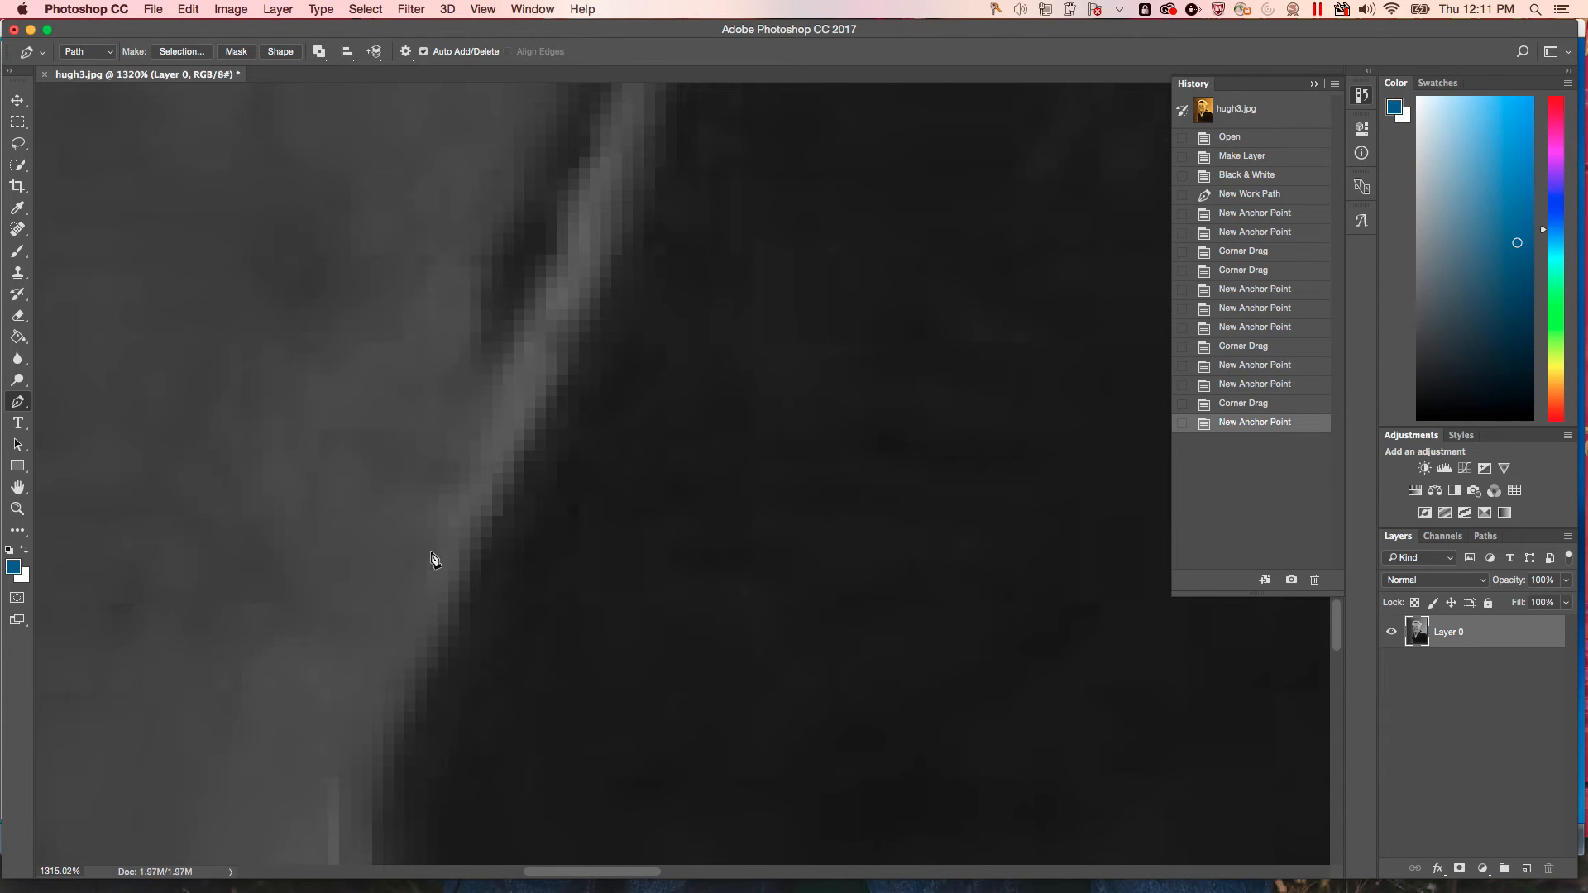
scroll(527, 381, "up", 4)
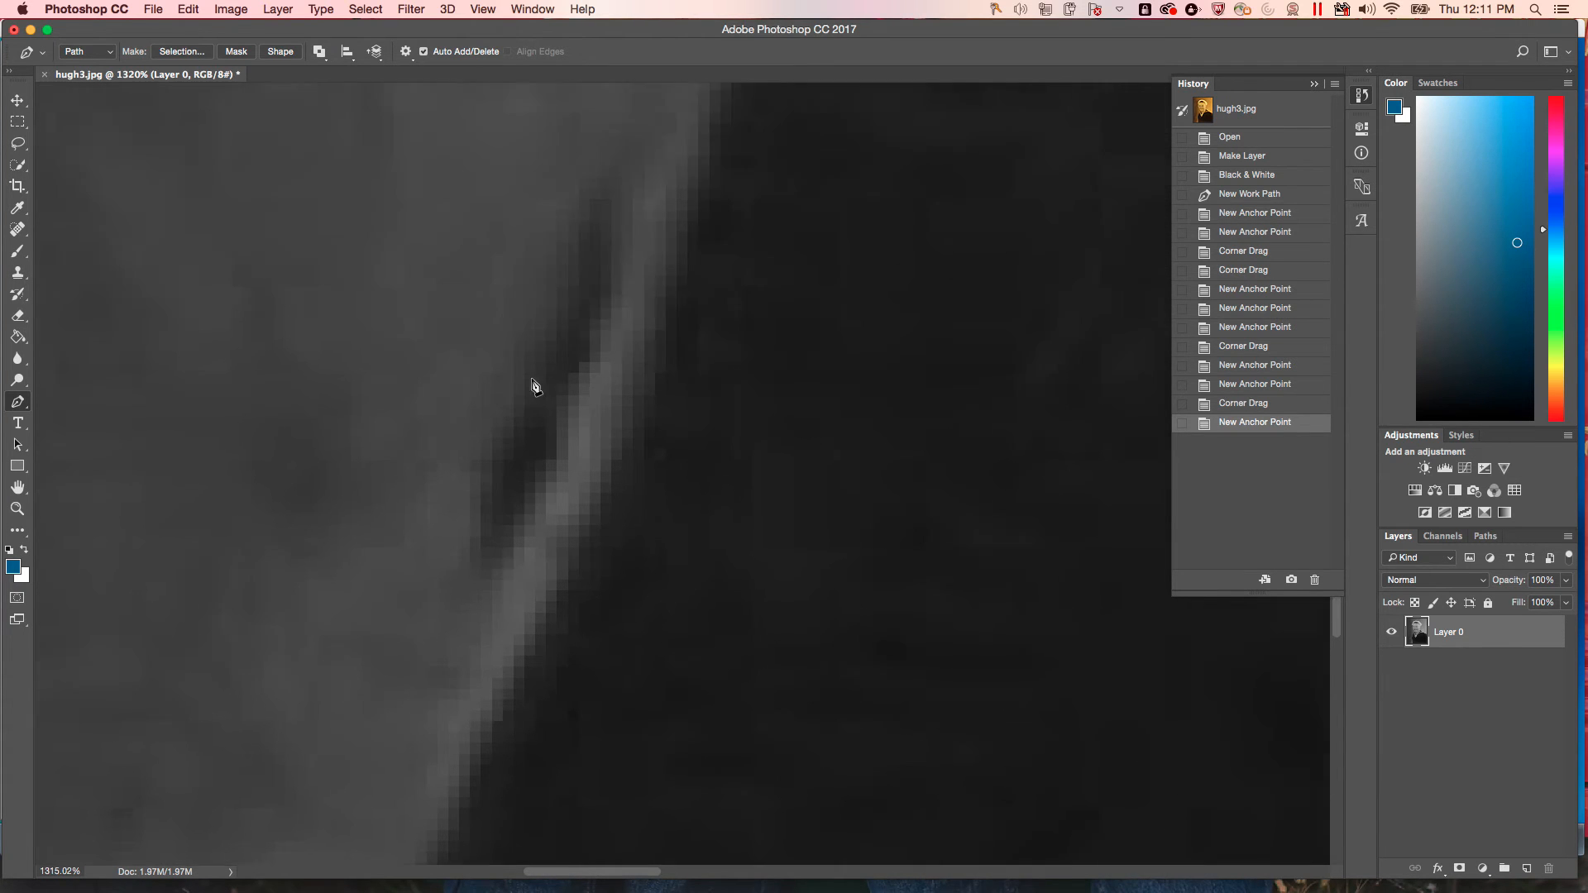
scroll(529, 405, "up", 2)
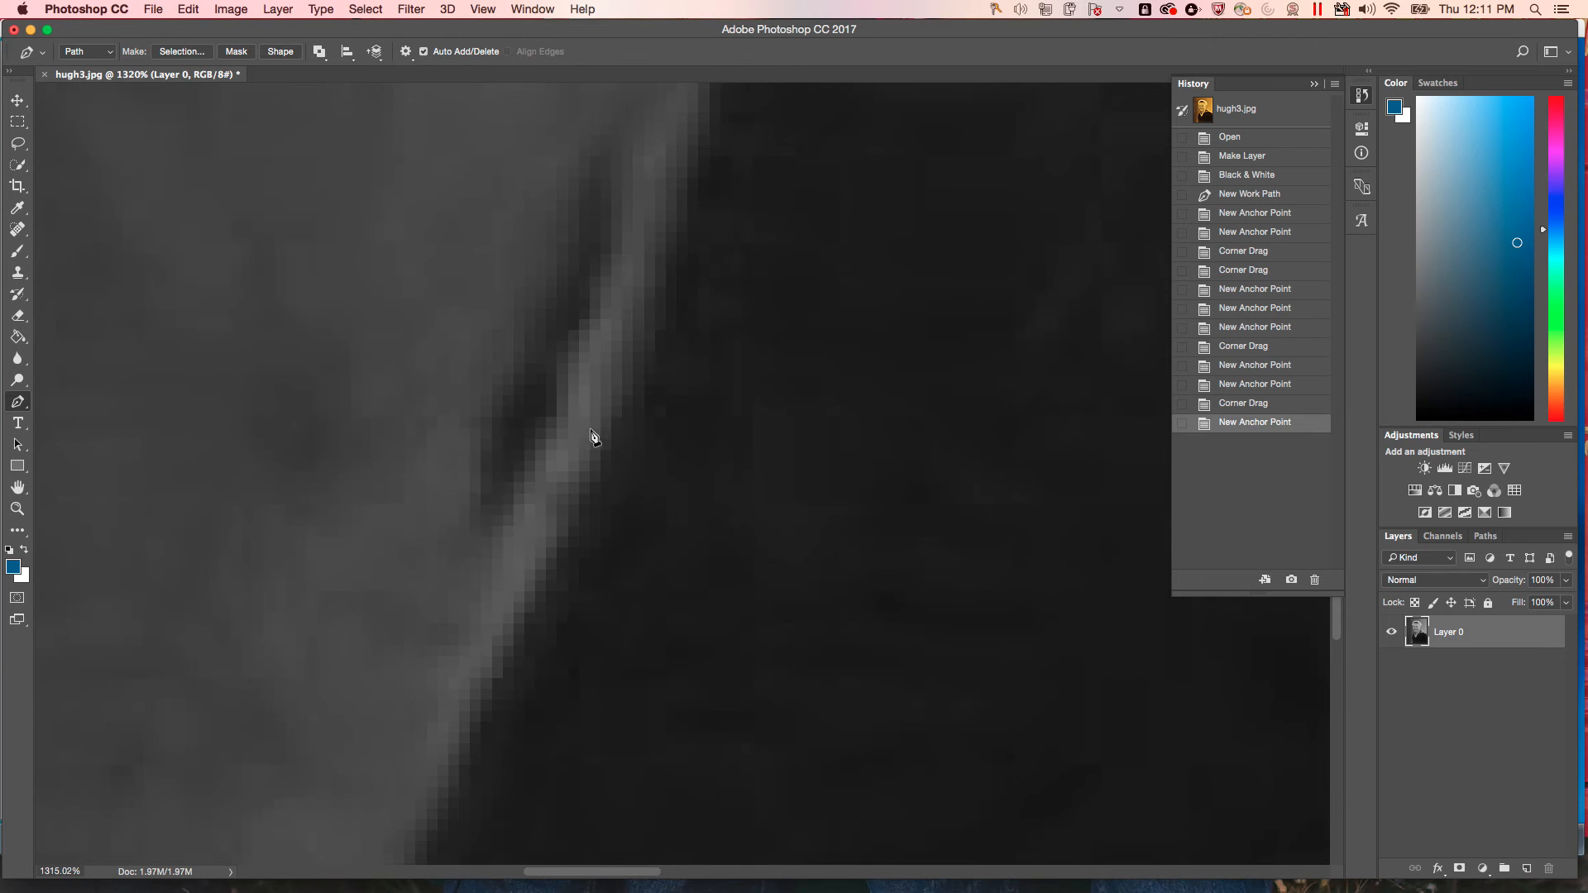
scroll(593, 444, "down", 10)
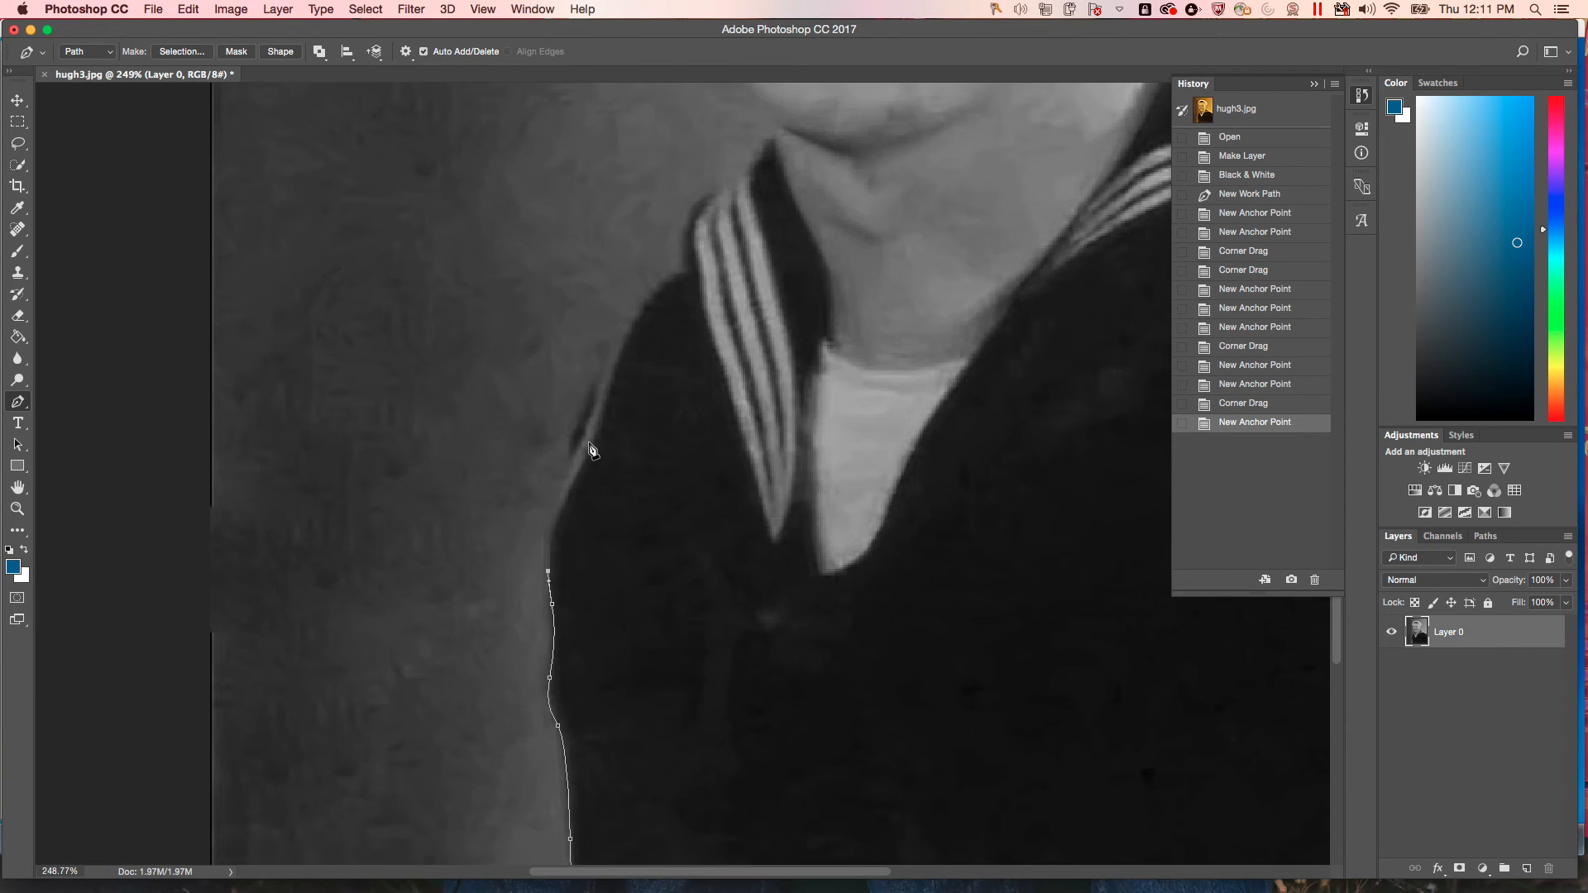
scroll(590, 449, "up", 8)
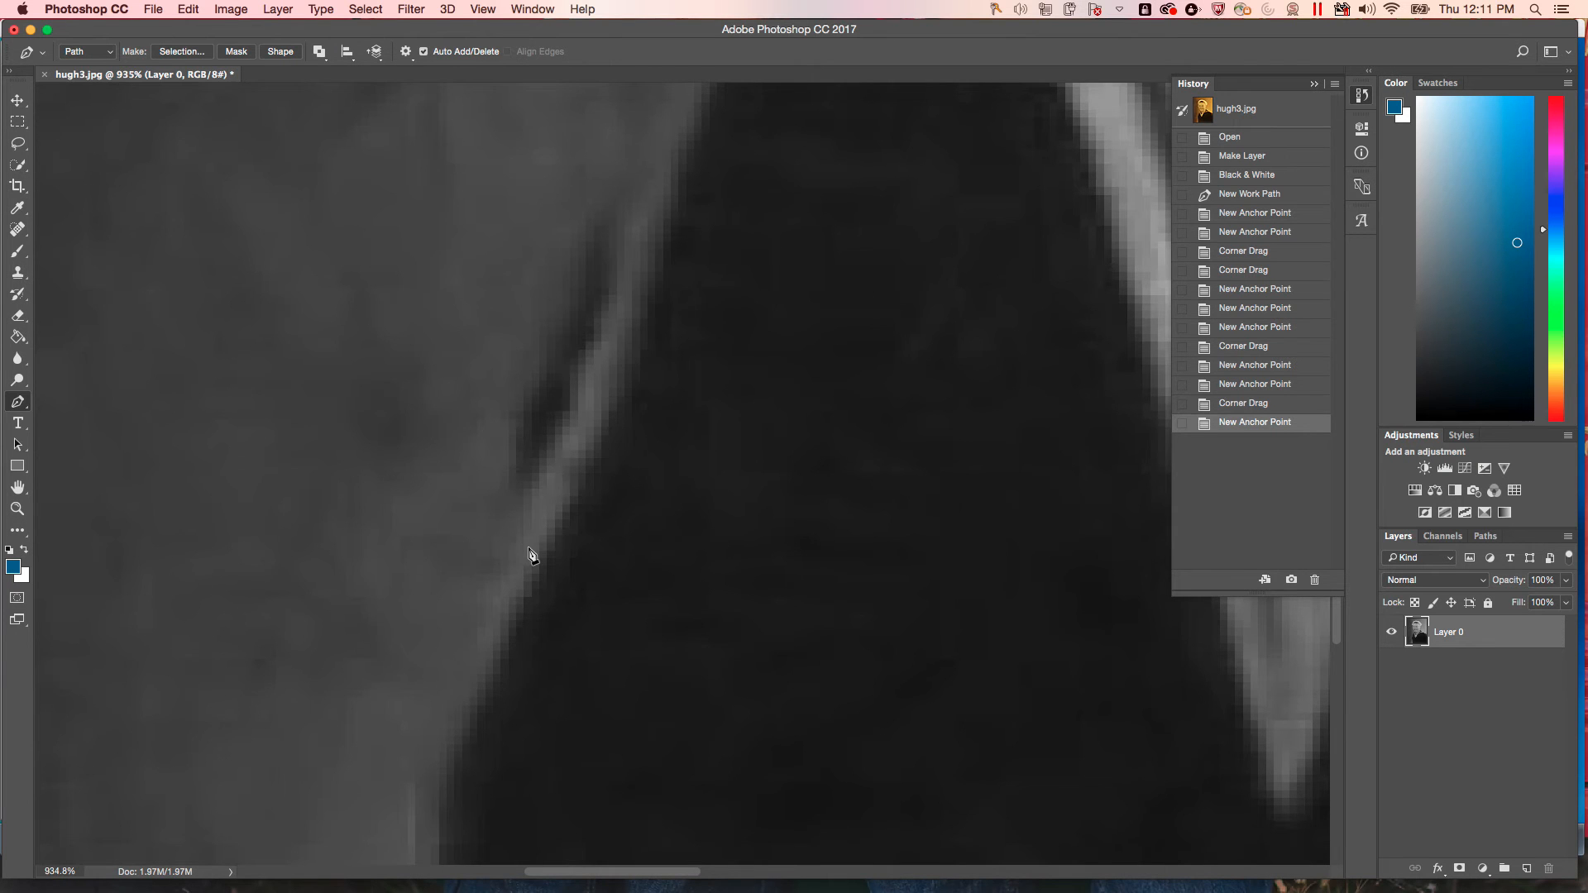
scroll(533, 556, "down", 10)
scroll(533, 556, "up", 5)
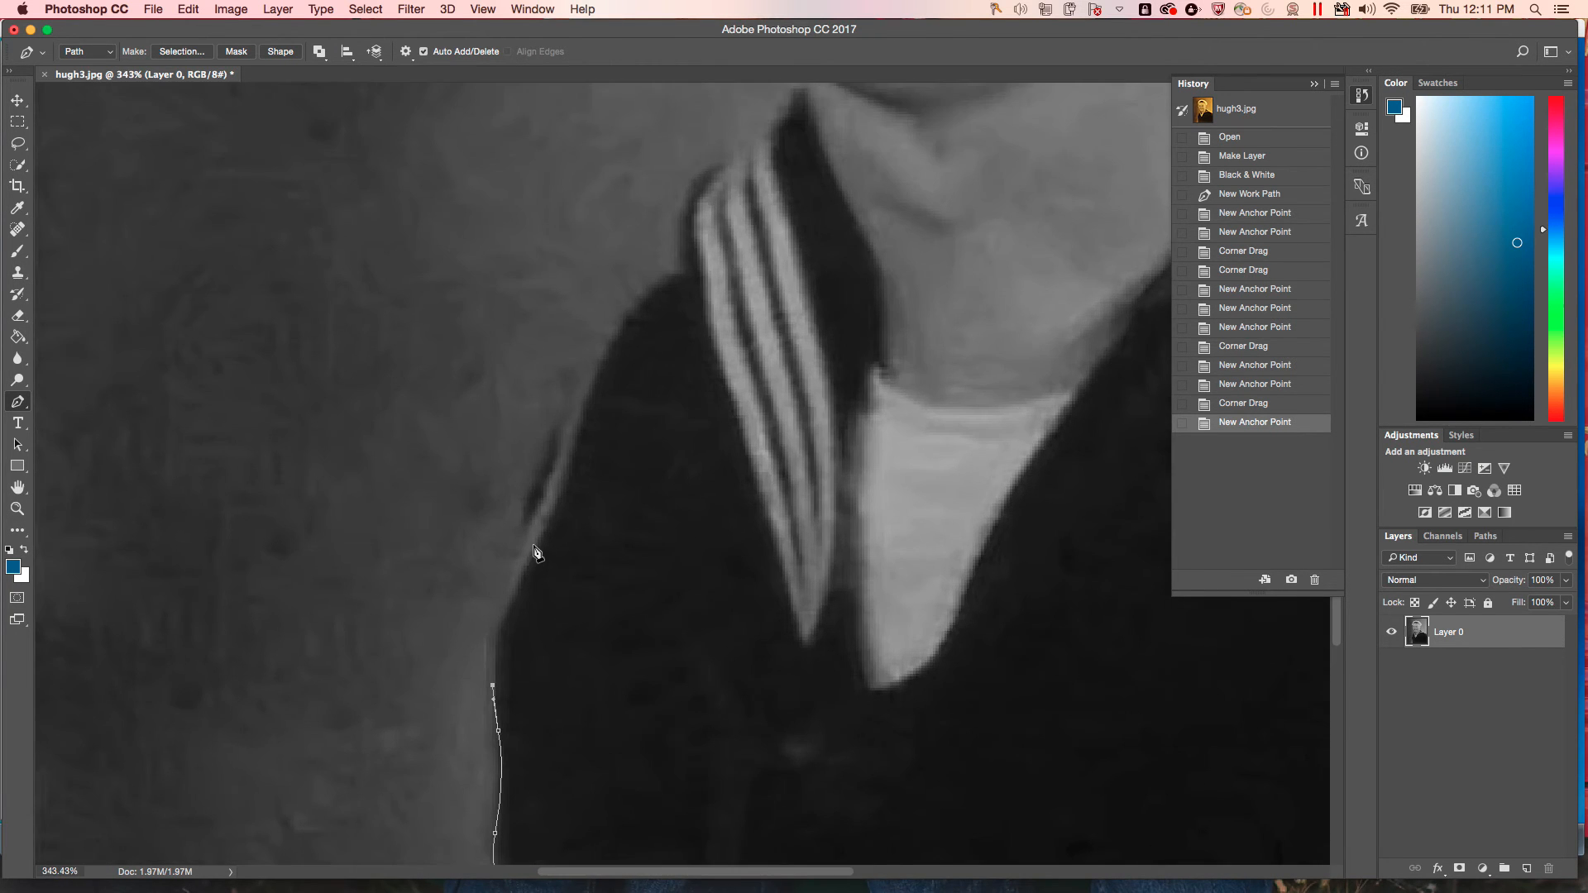
scroll(498, 622, "up", 6)
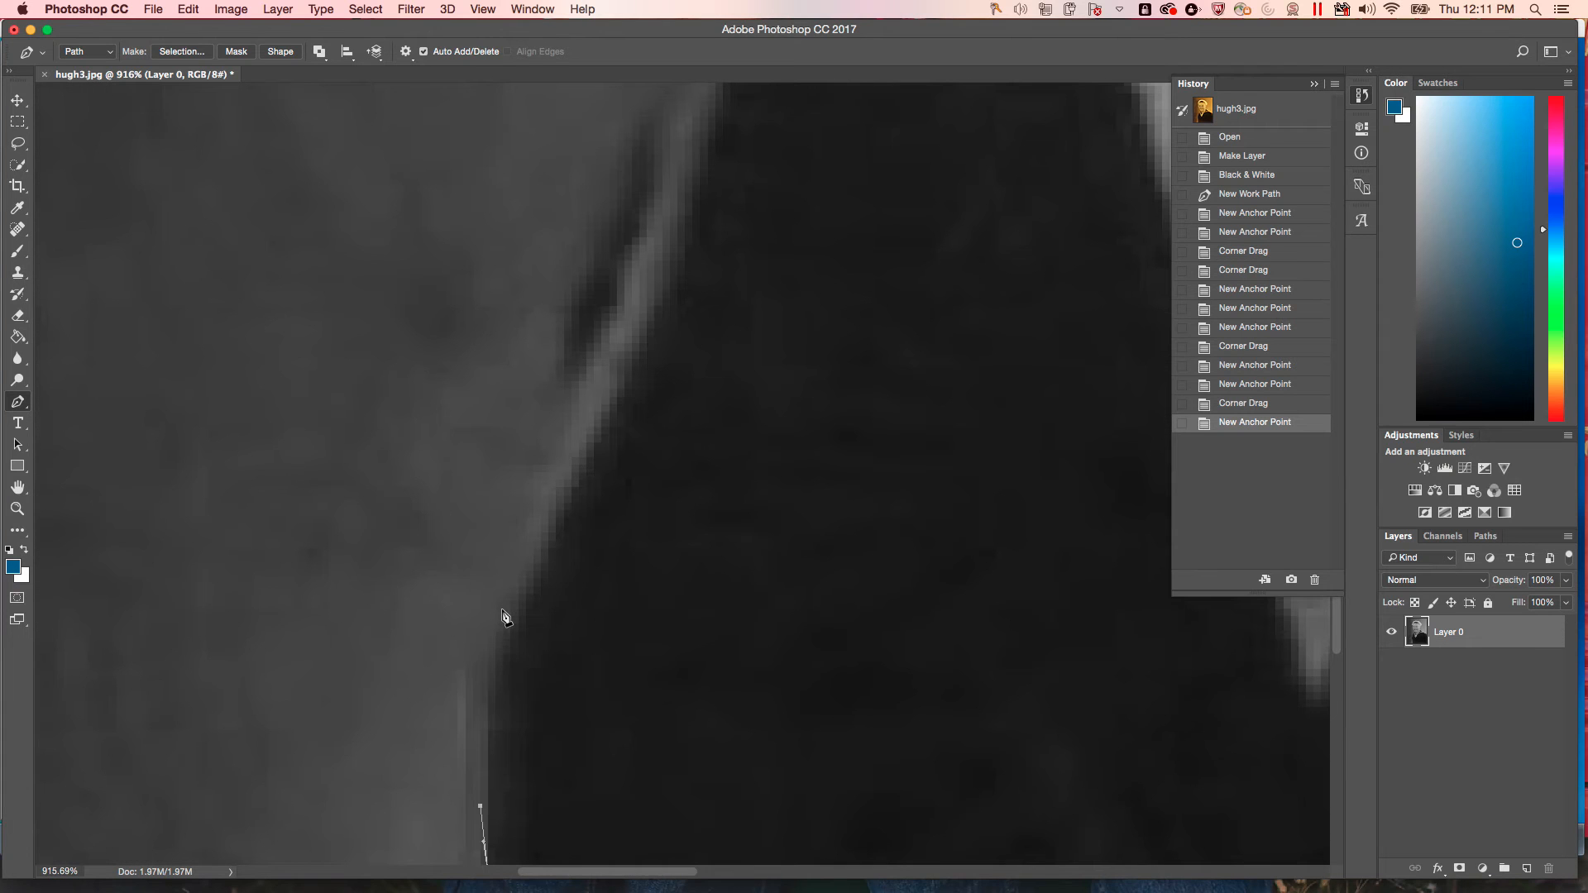
left_click_drag(503, 609, 537, 496)
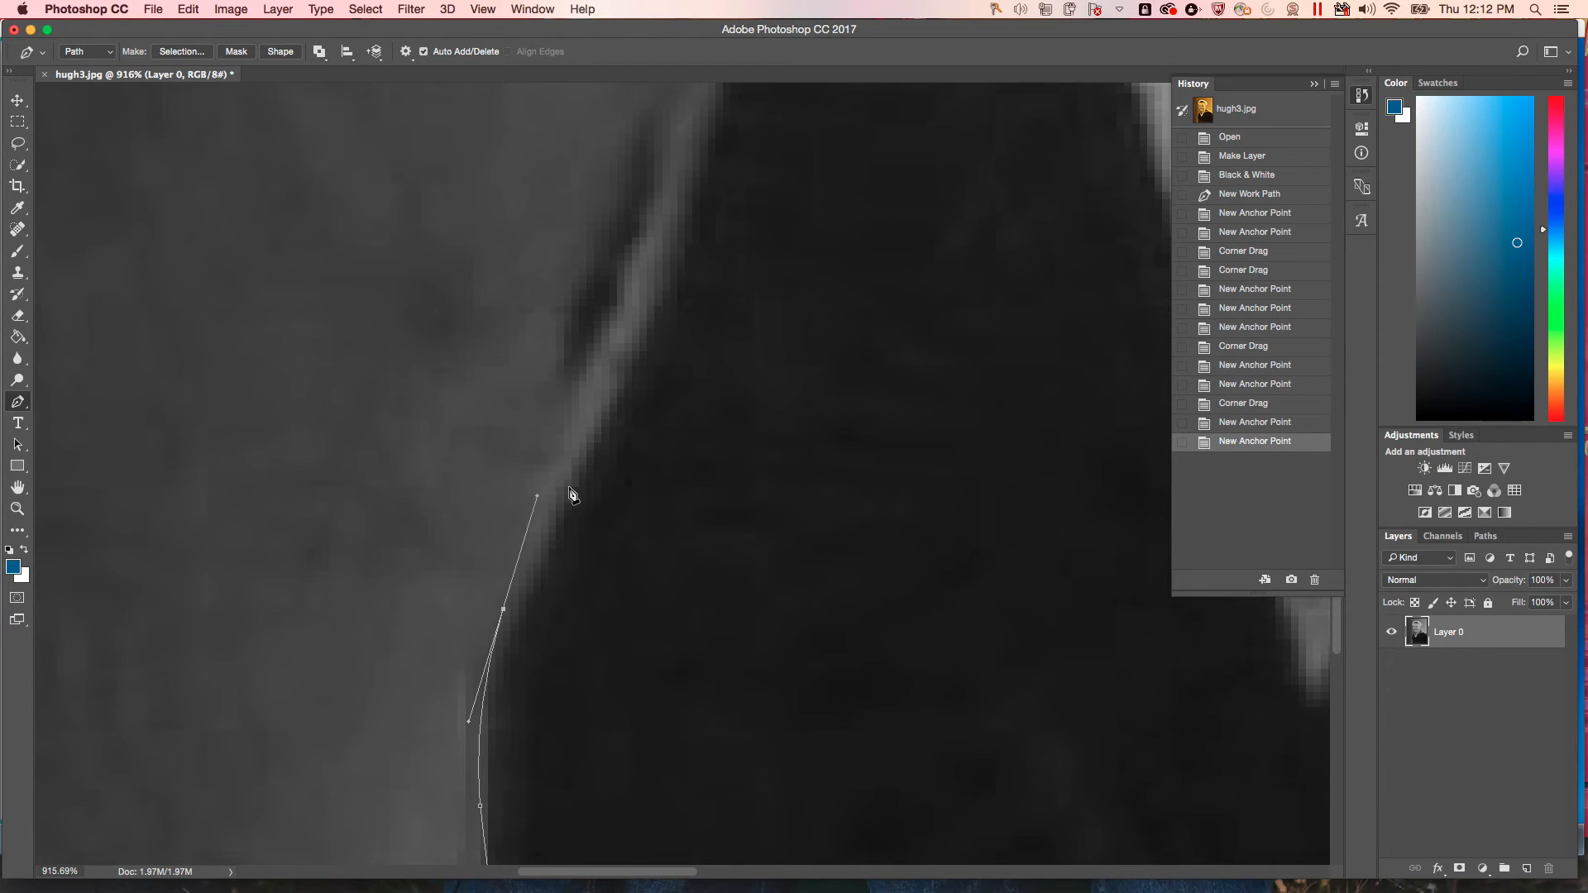
Trace around the dark fold with a short-handled anchor at its base and a curved one midway, making the latter's forward handle steeper.
scroll(573, 488, "up", 2)
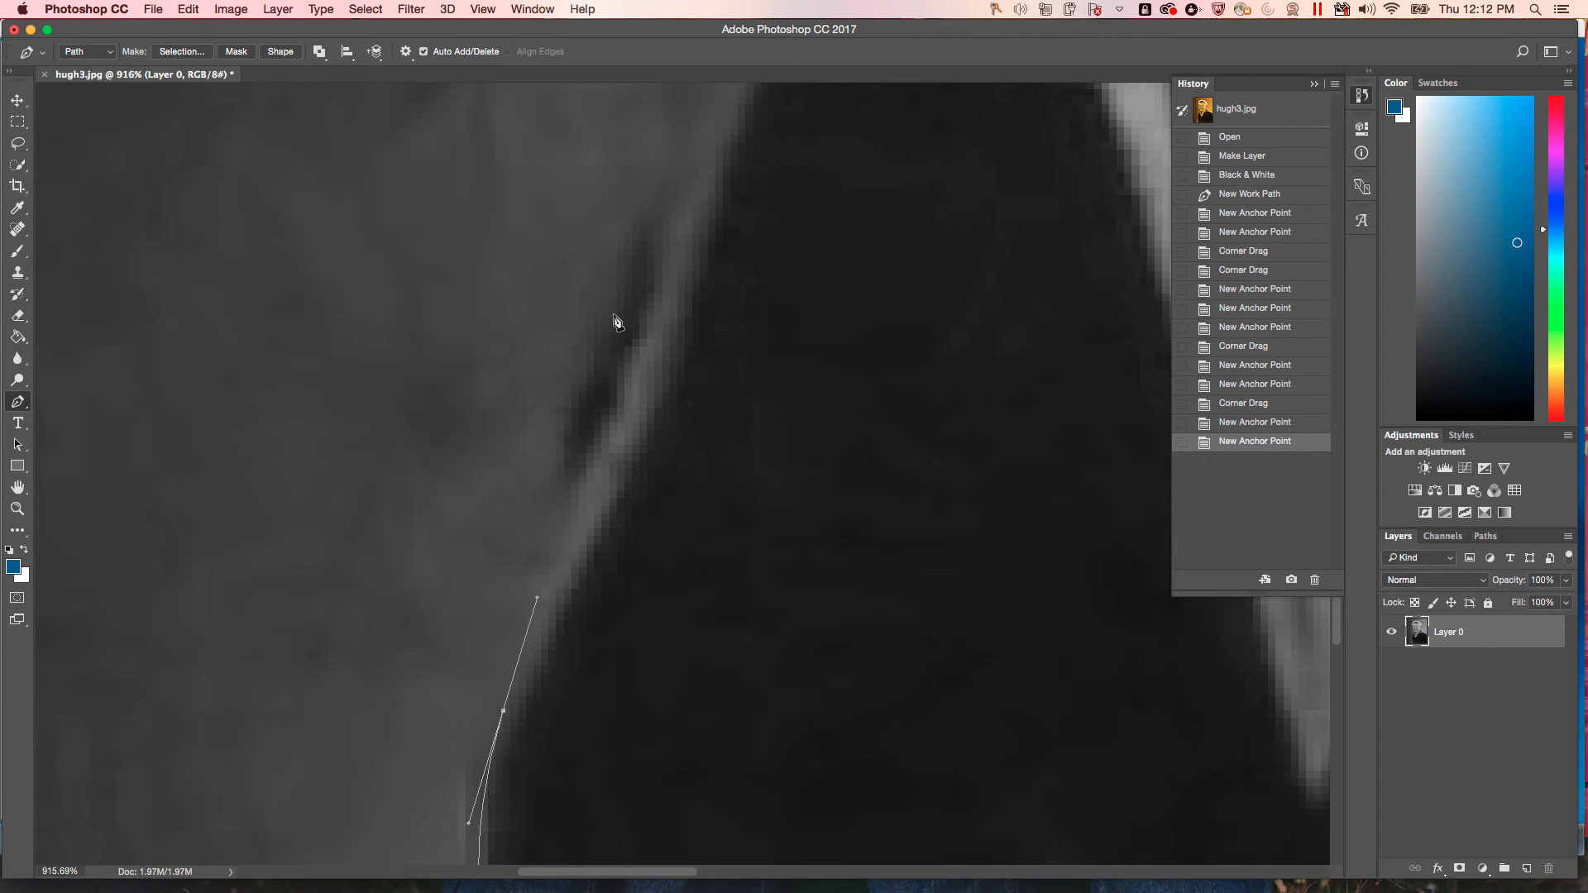
left_click_drag(565, 480, 562, 459)
left_click(560, 456)
scroll(571, 451, "up", 3)
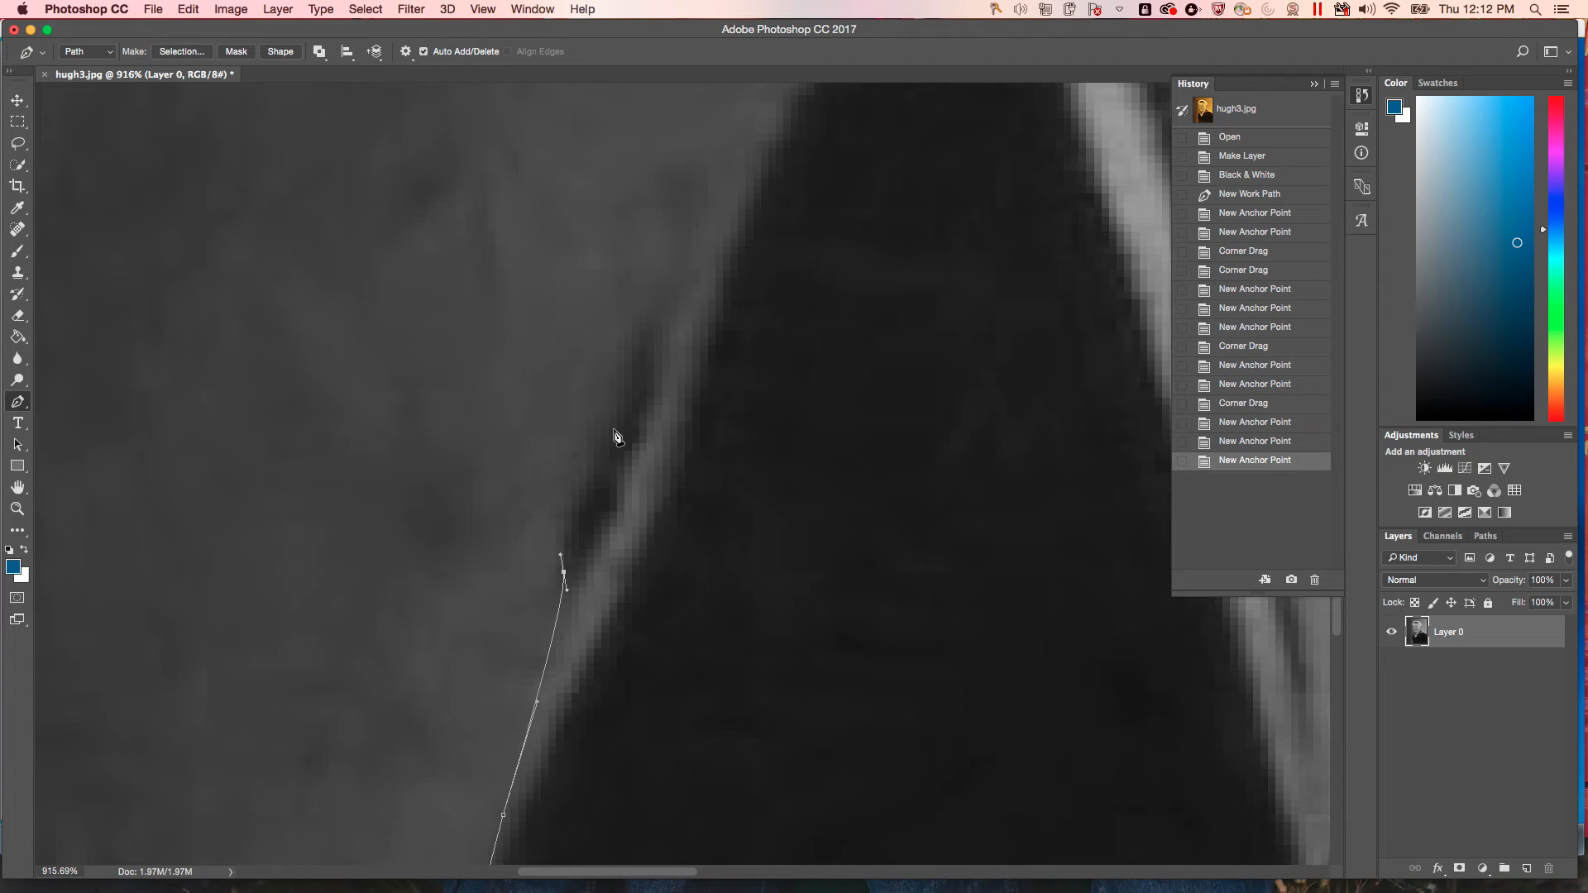
left_click_drag(609, 429, 653, 370)
left_click(653, 368)
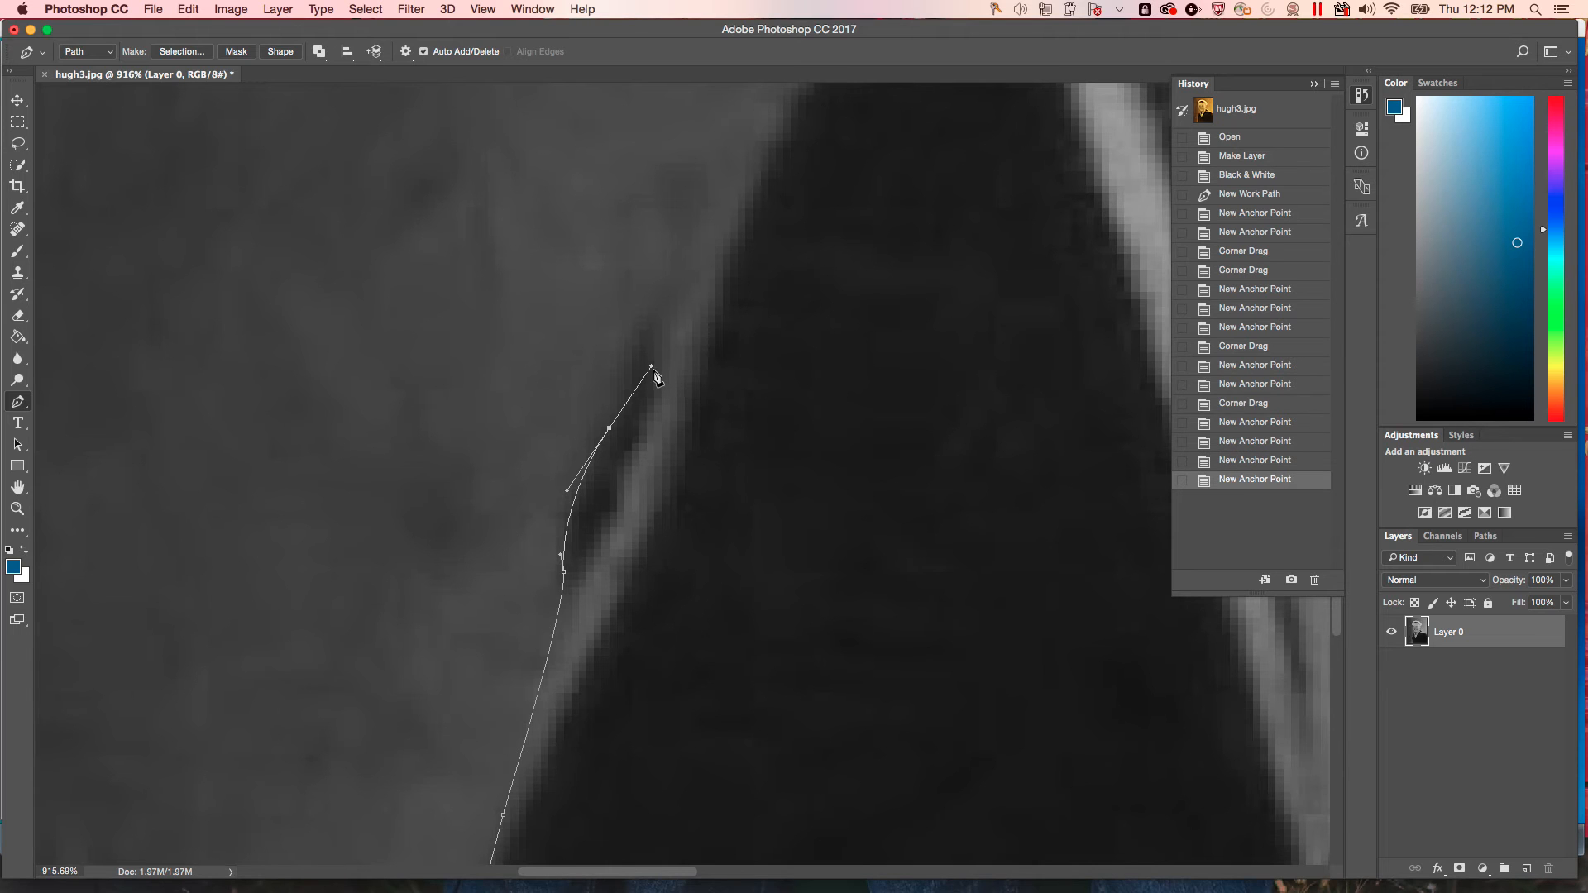
left_click_drag(652, 367, 631, 371)
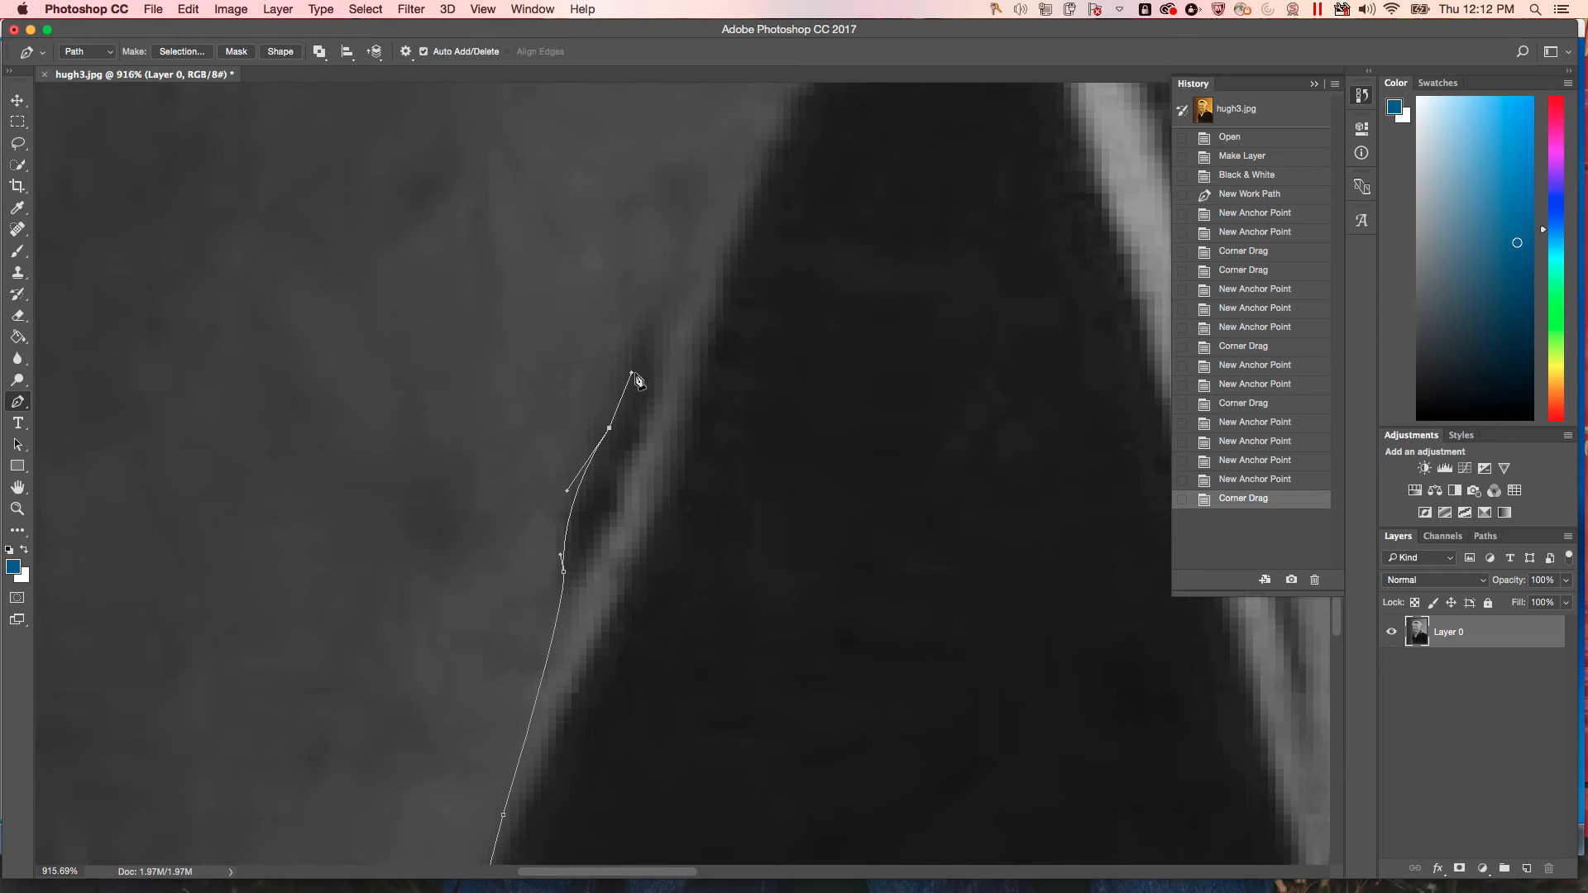
Add curved anchors above the fold and on the shoulder slope, turning the first one's forward handle more steeply up the edge.
scroll(645, 347, "up", 5)
left_click_drag(714, 424, 758, 398)
scroll(761, 405, "up", 5)
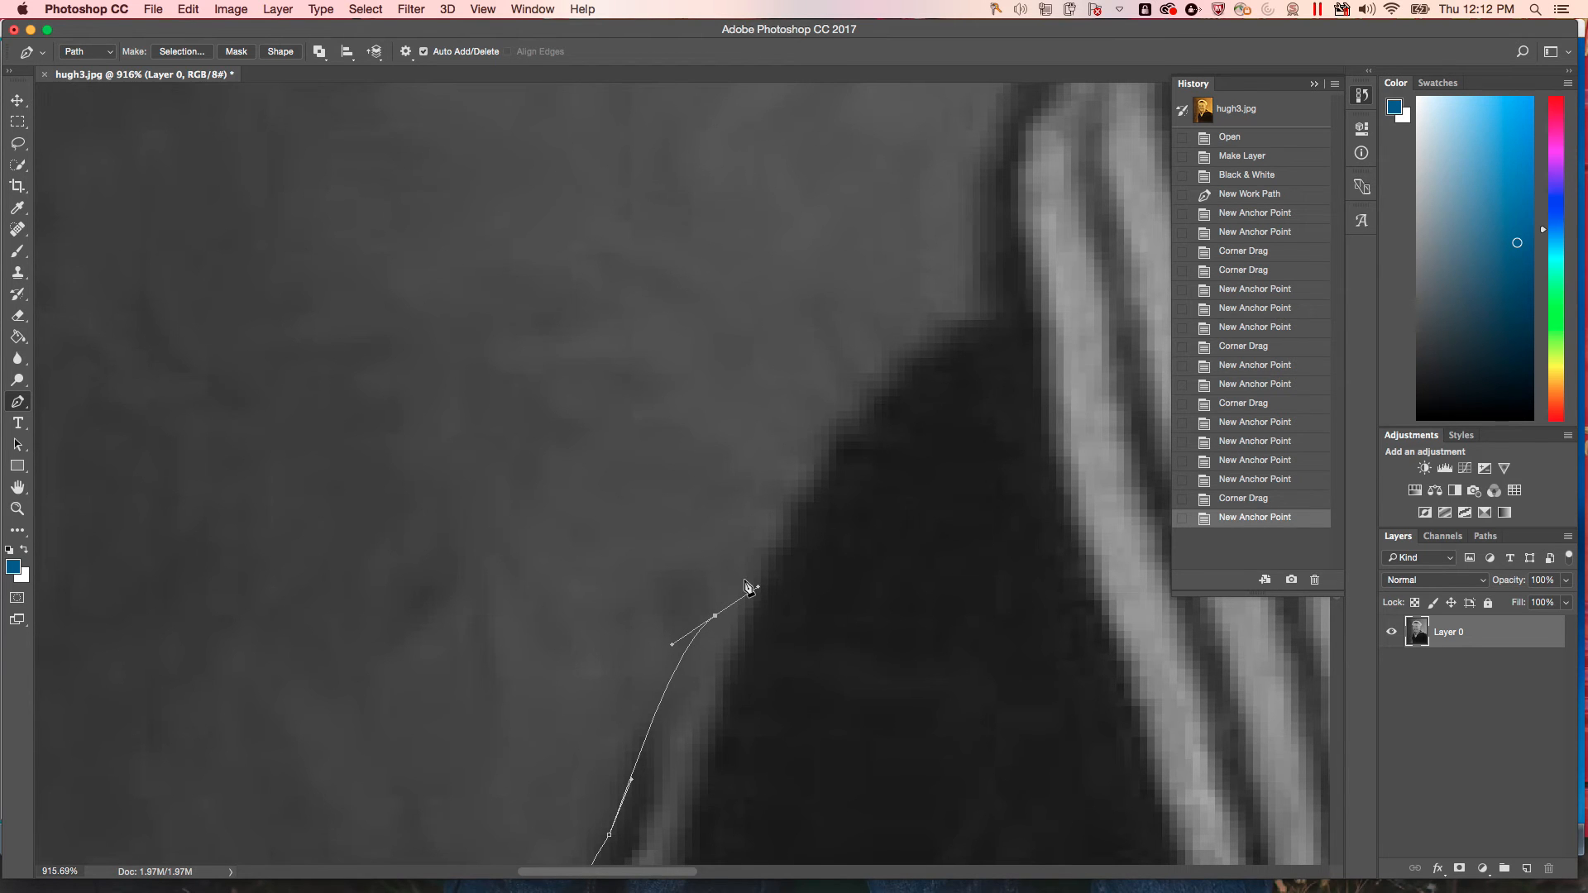
mouse_move(759, 588)
left_mouse_down()
mouse_move(755, 551)
mouse_move(750, 565)
left_mouse_up()
scroll(761, 567, "up", 3)
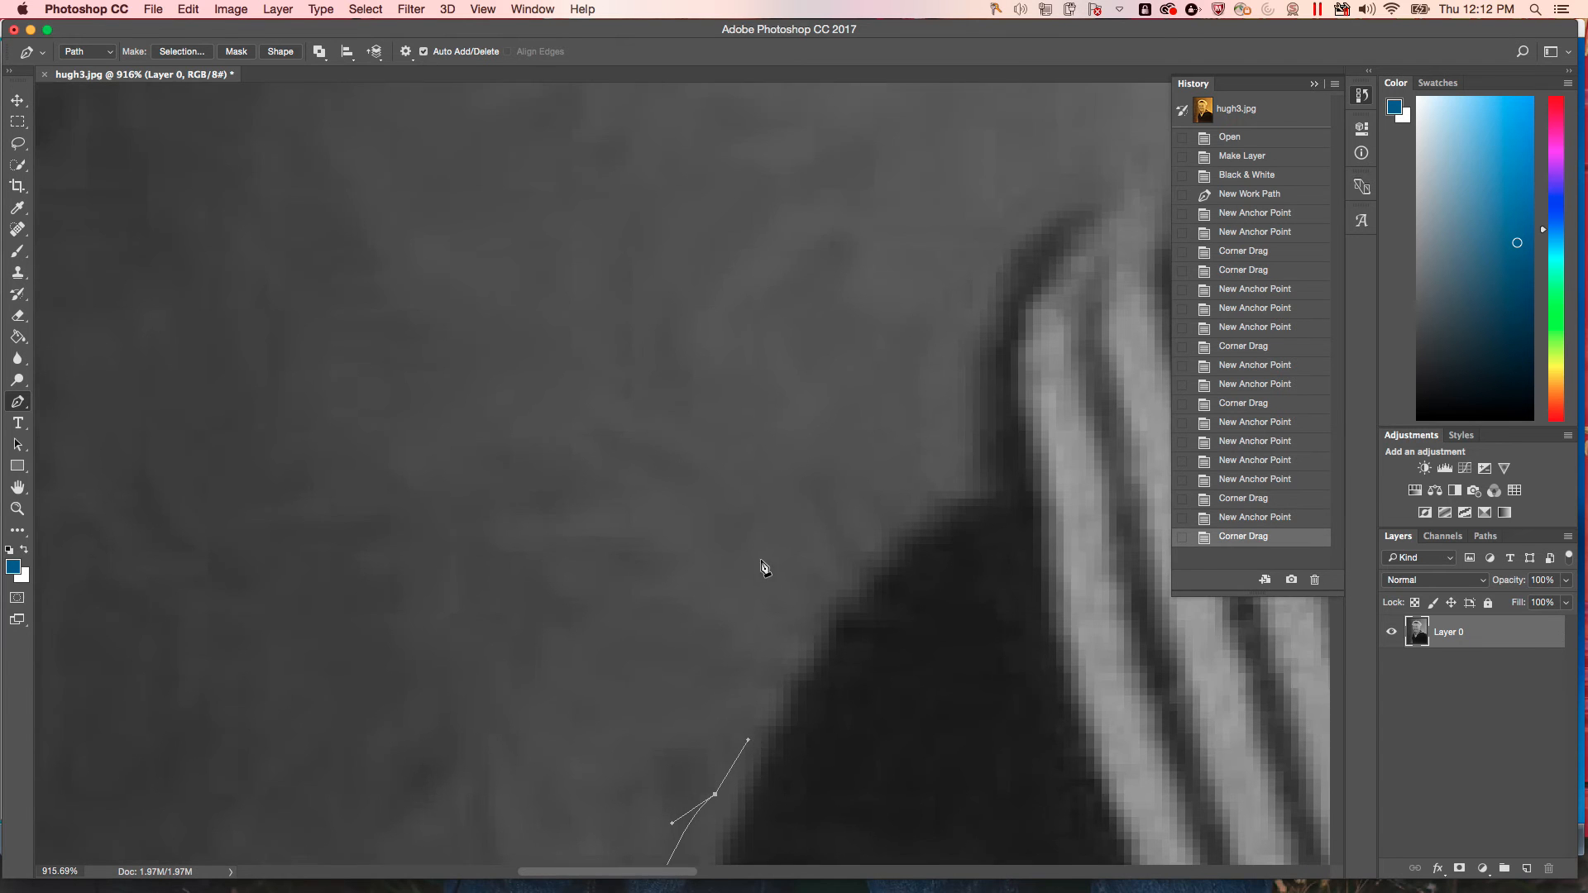
scroll(827, 634, "down", 1)
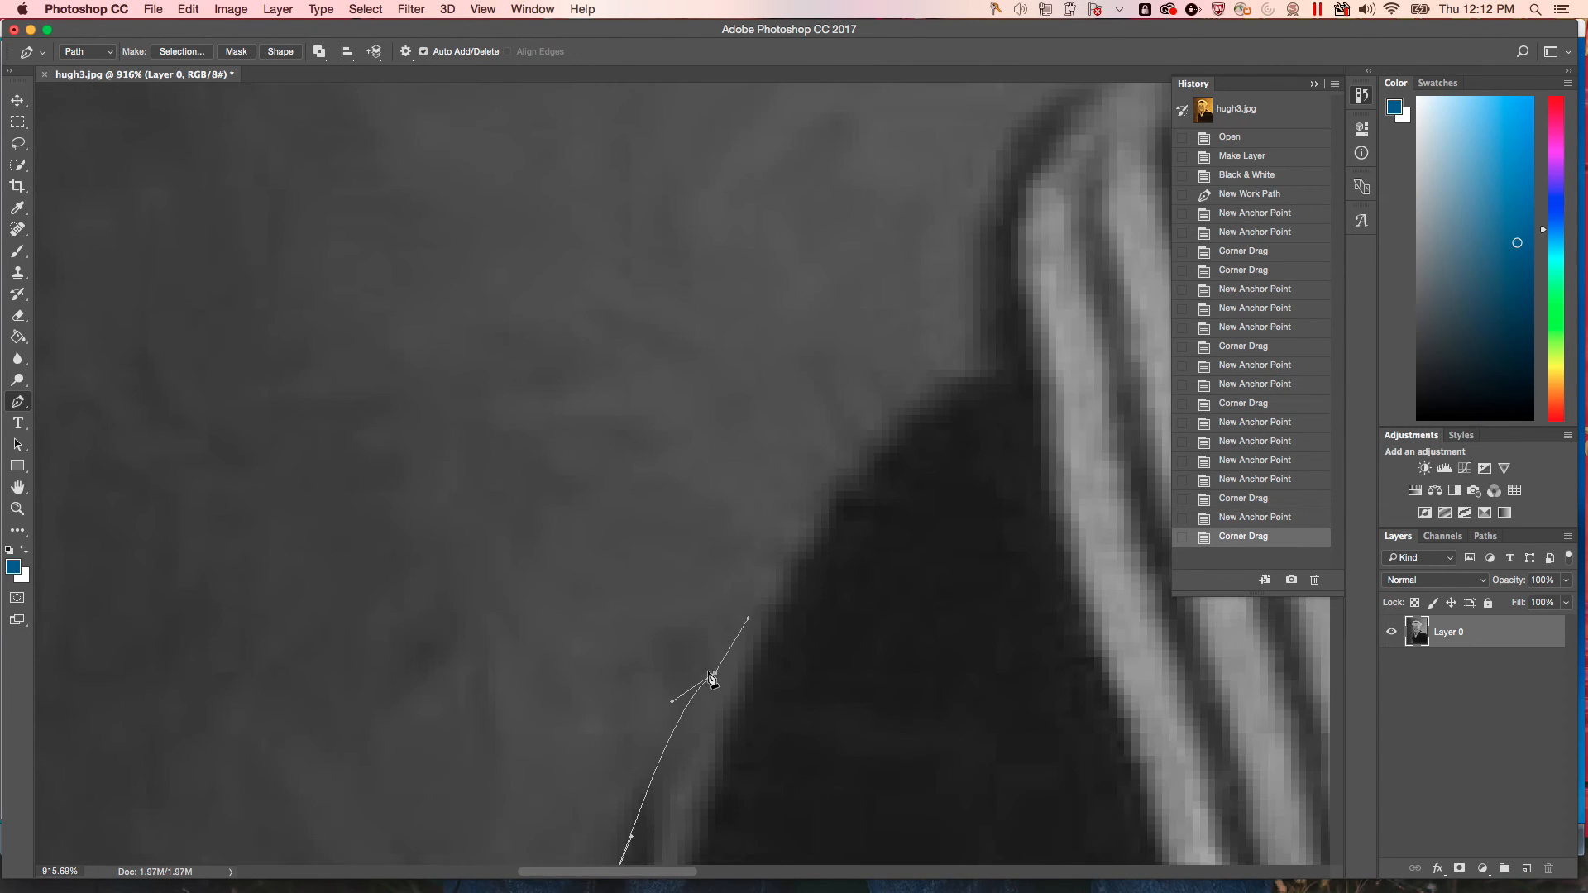
left_click_drag(821, 483, 877, 435)
Add a short-handled anchor atop the shoulder and a curved one in the collar notch, aiming the notch anchor's forward handle up the collar.
scroll(905, 451, "down", 3)
scroll(906, 461, "up", 7)
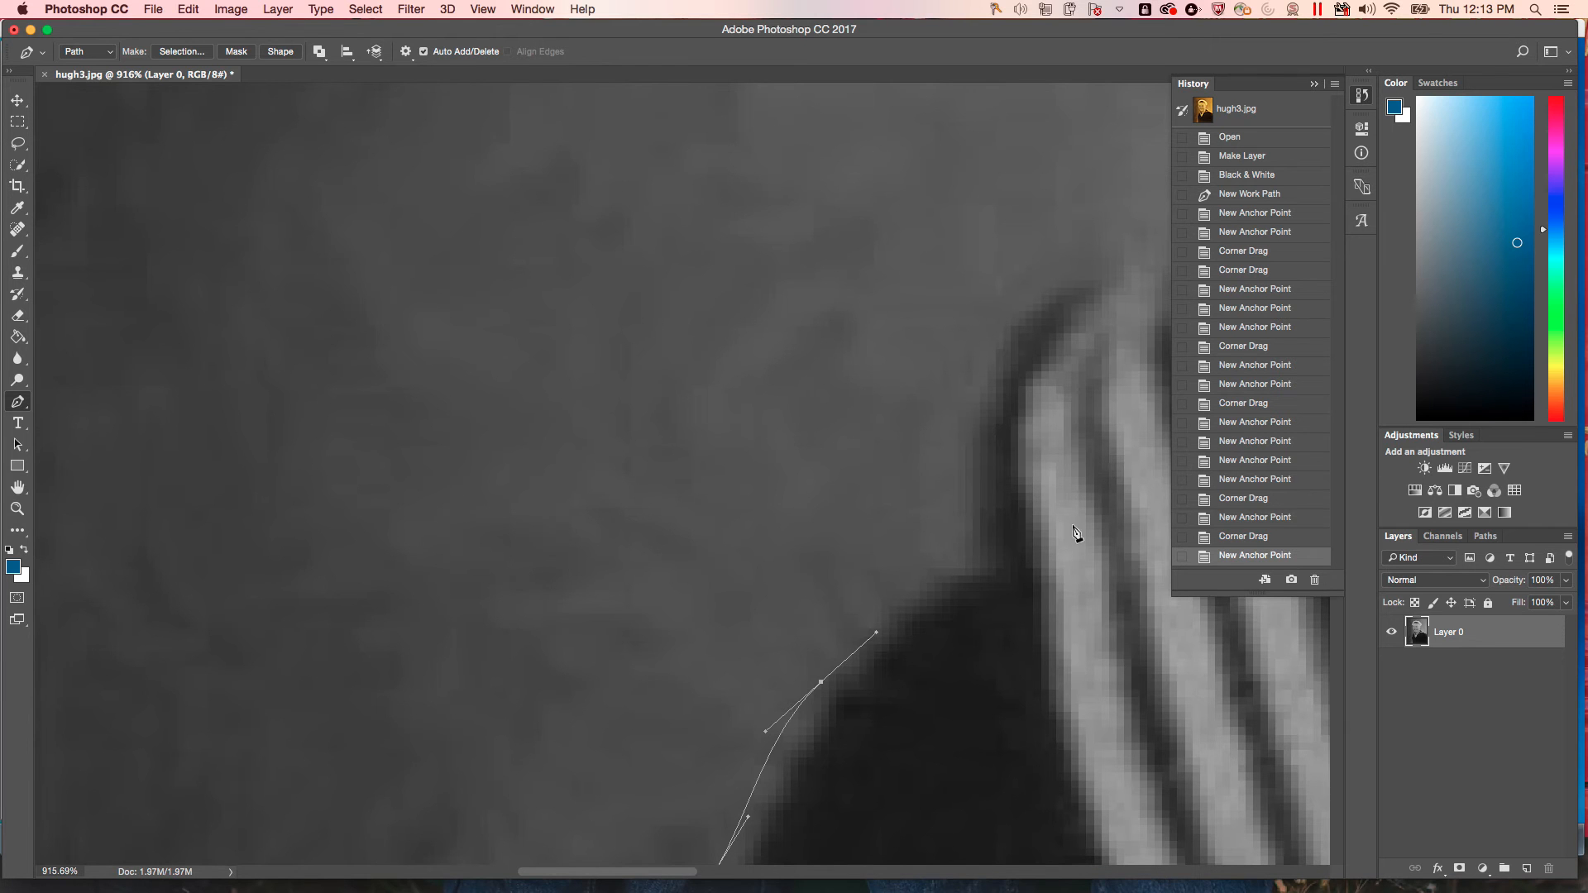
scroll(1068, 531, "right", 8)
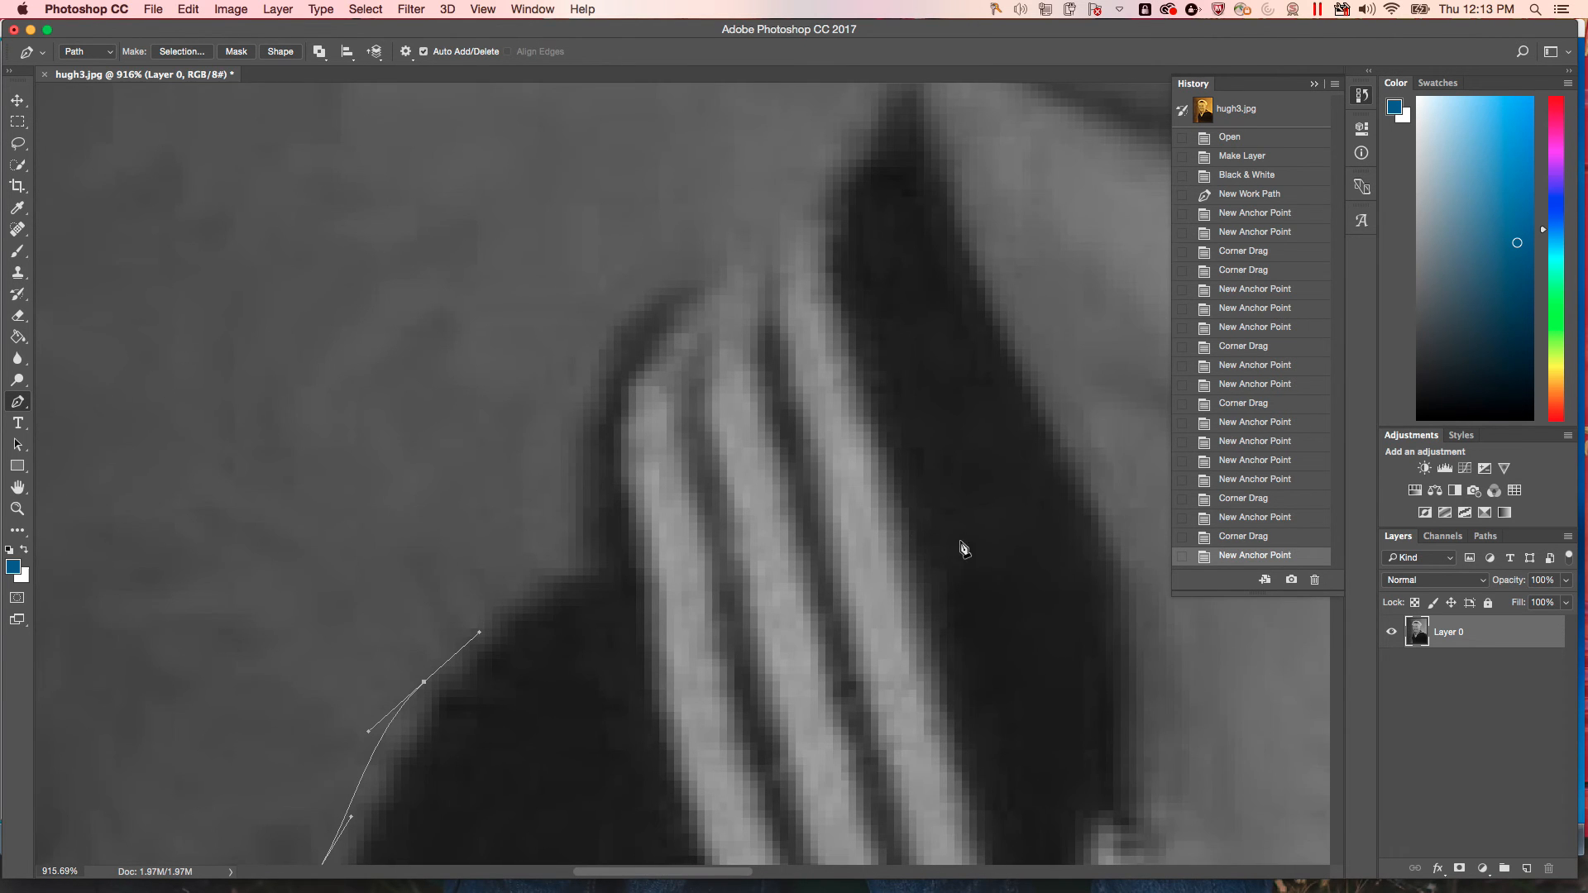
scroll(1028, 560, "up", 2)
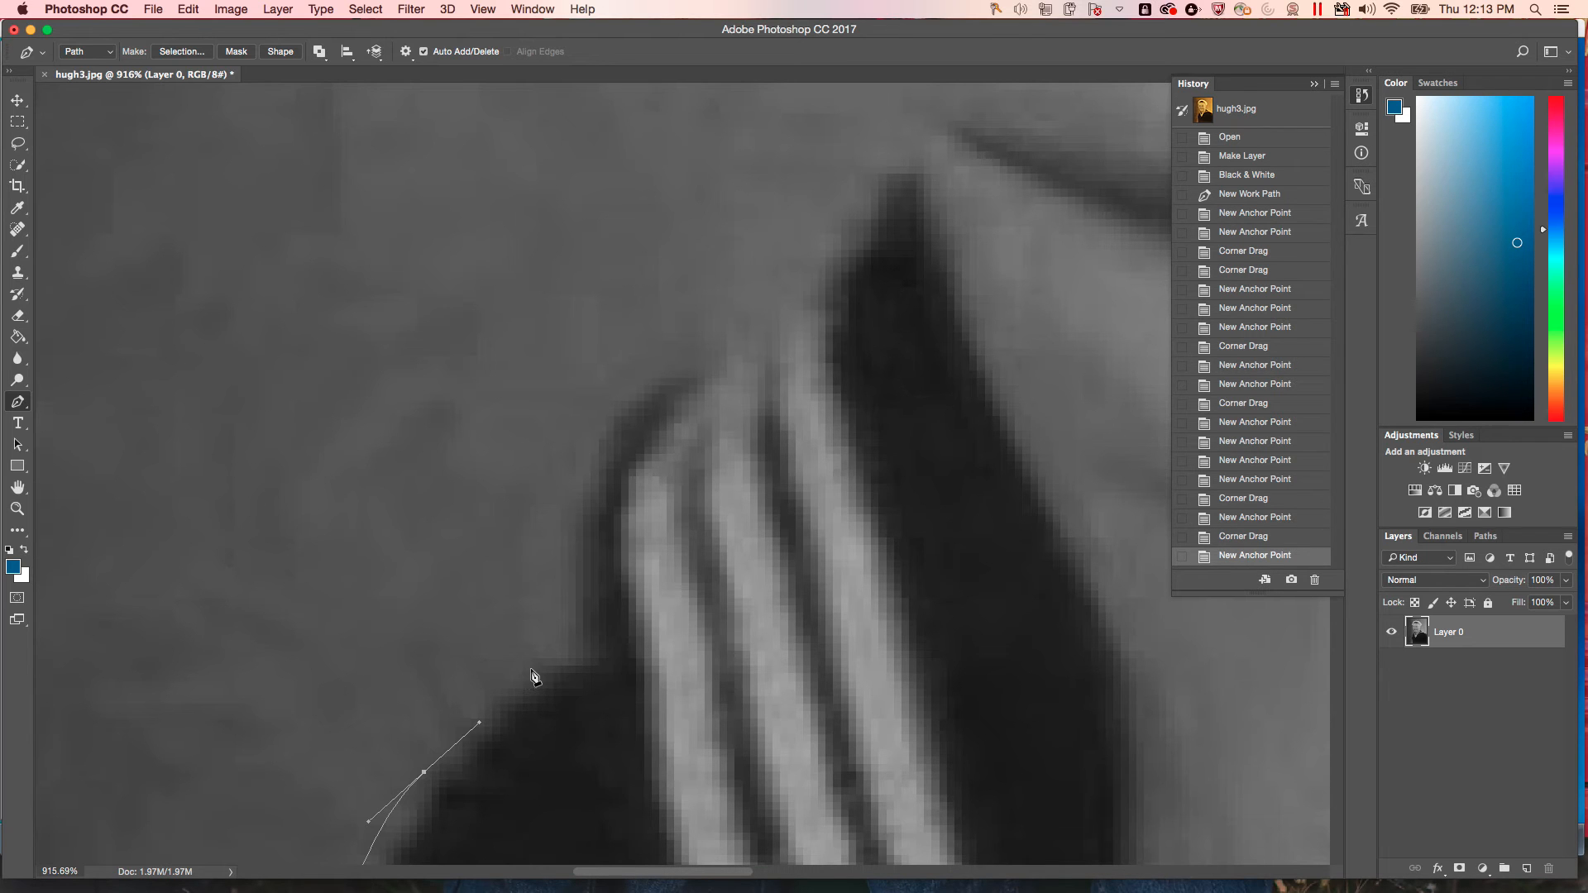
left_click_drag(530, 666, 552, 664)
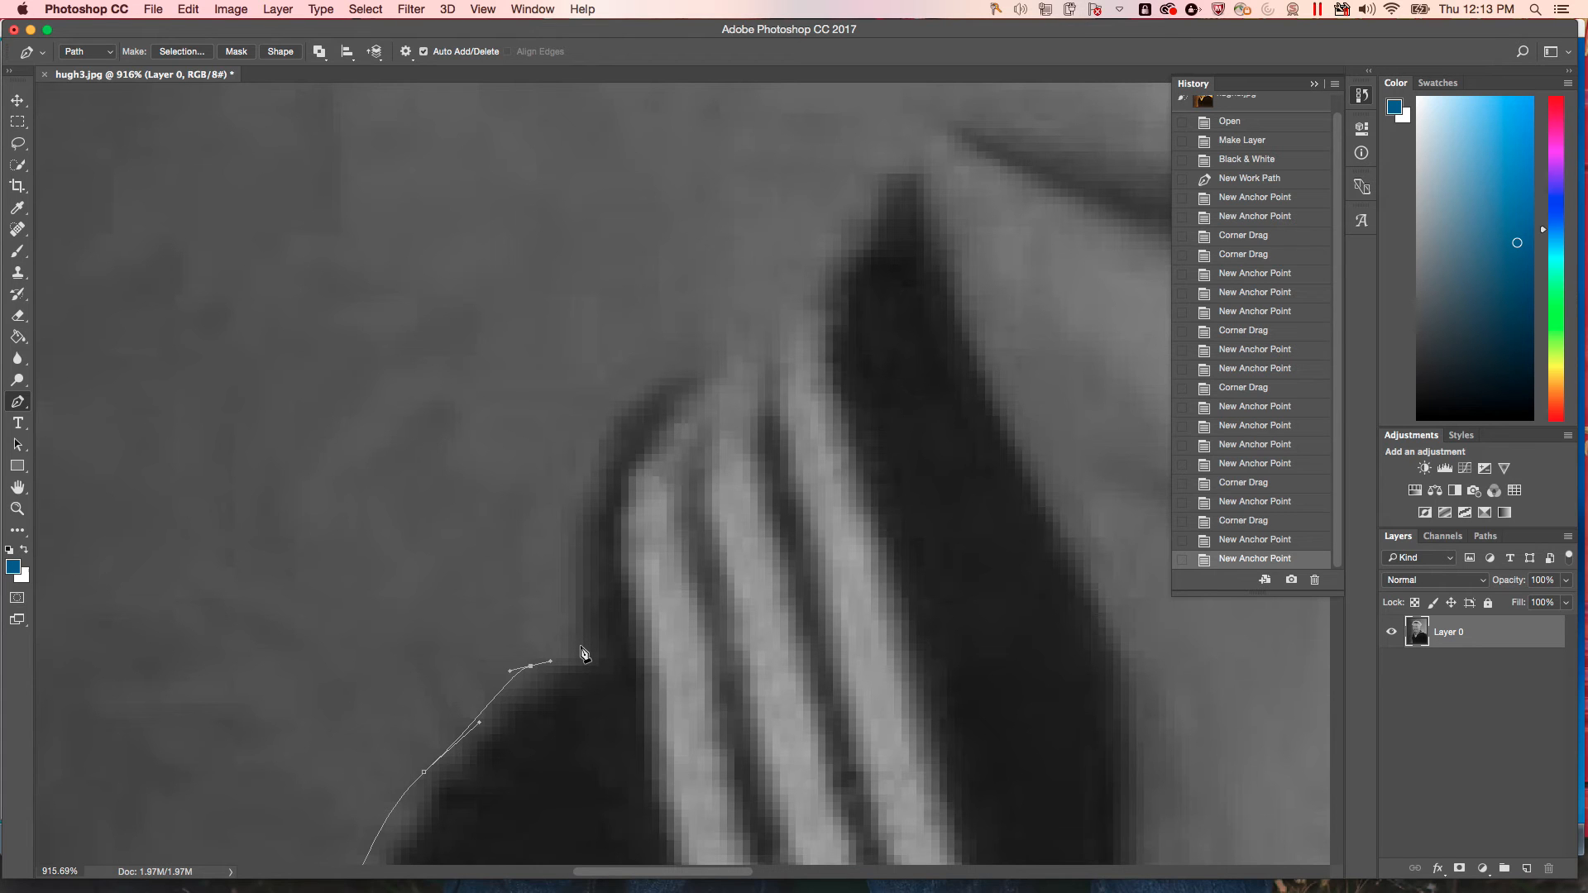
left_click_drag(583, 651, 561, 625)
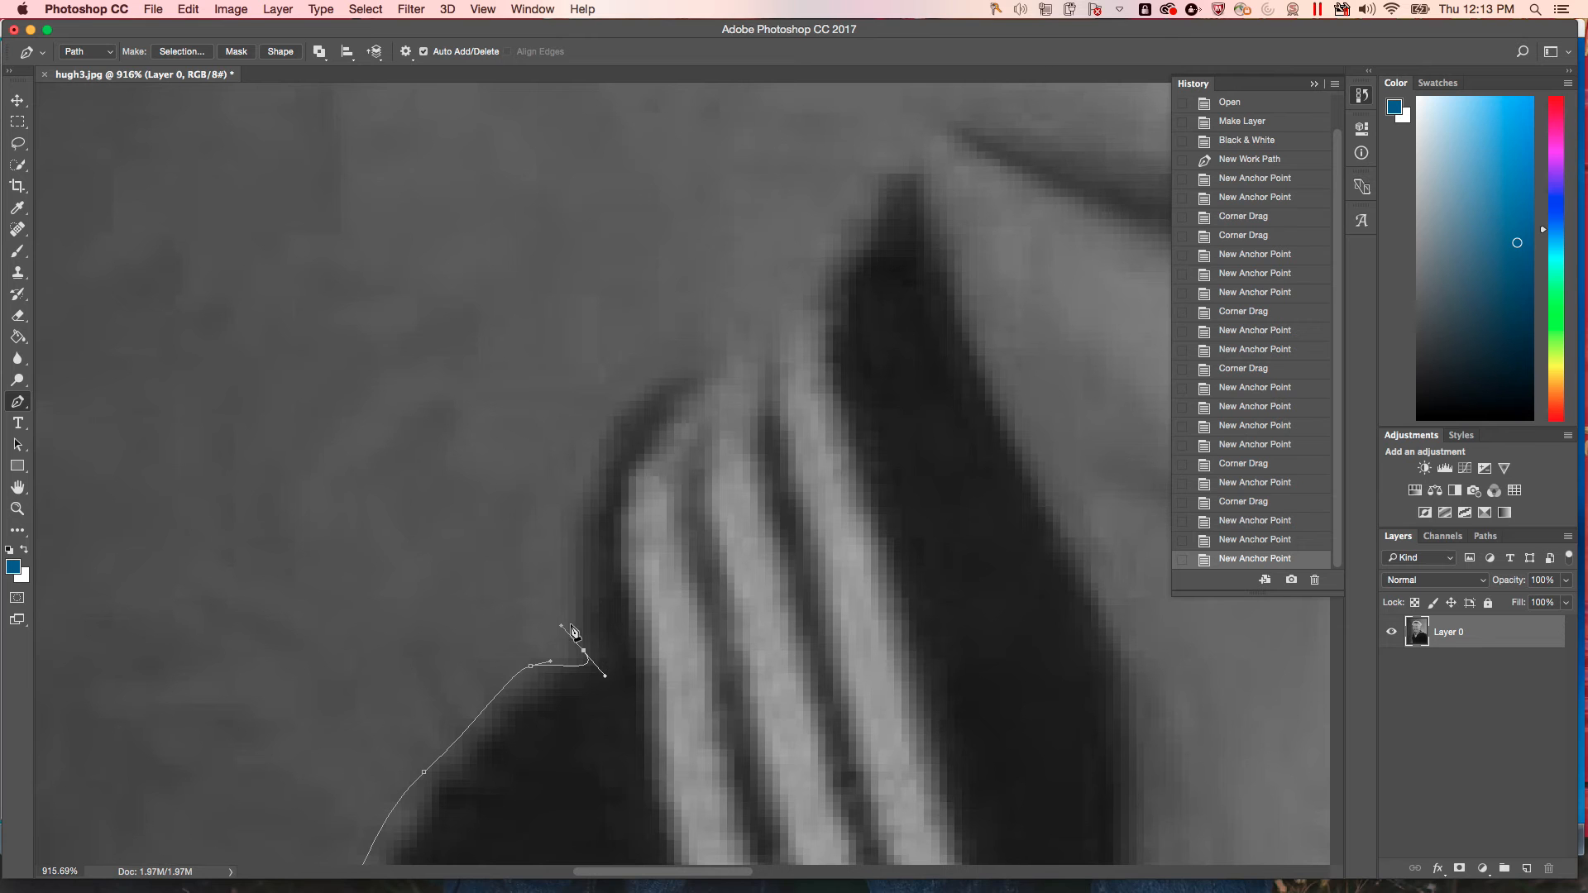
left_click_drag(561, 627, 569, 618)
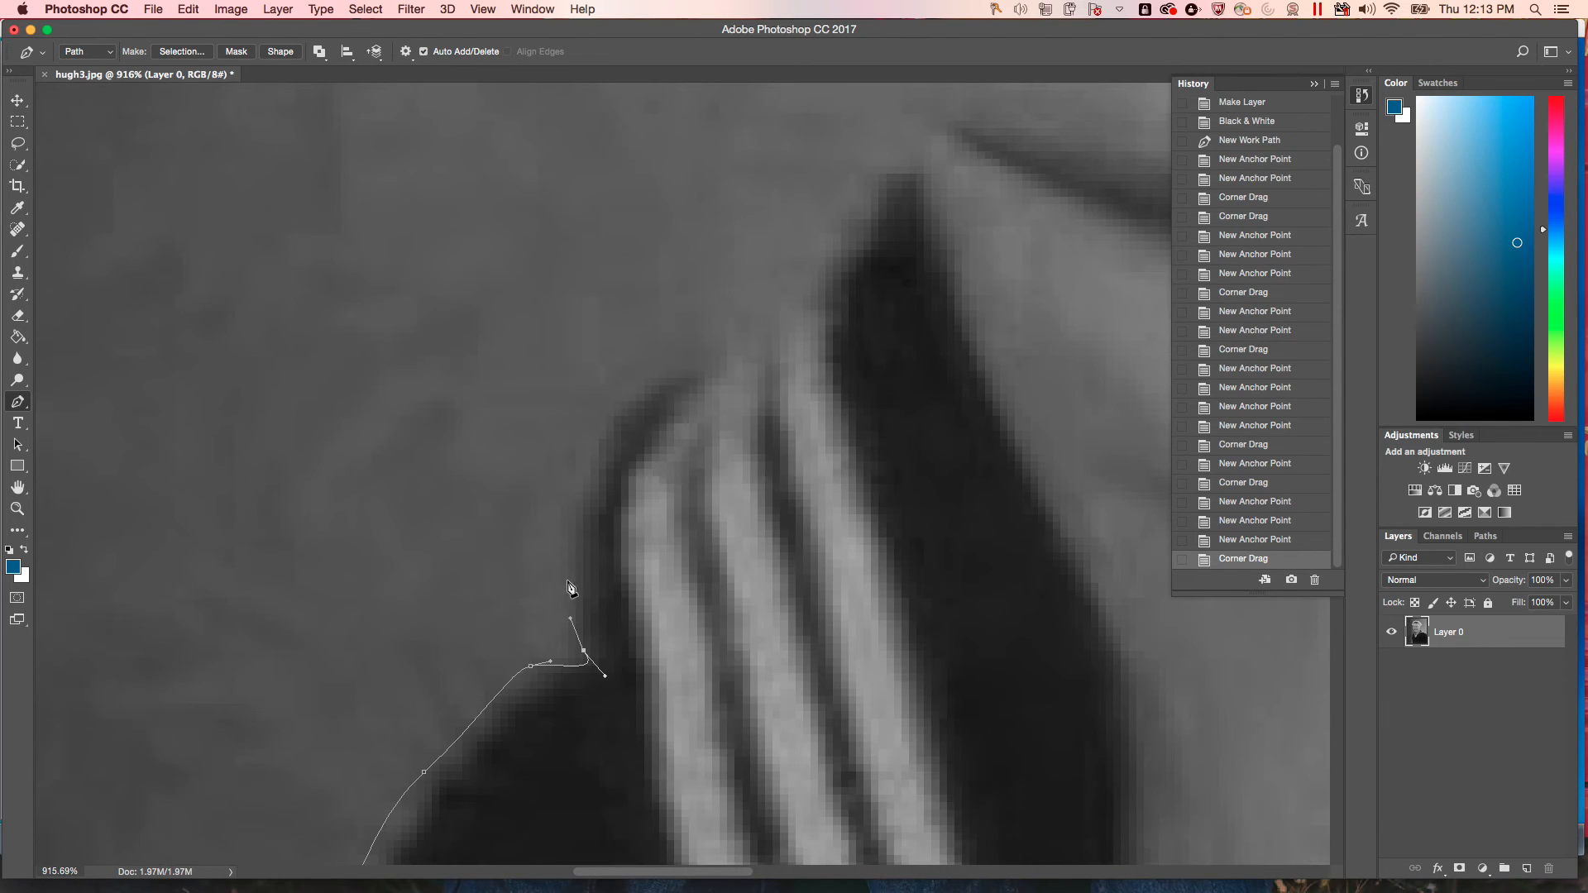
Add a long-handled curved anchor on the collar's rounded outer corner and shorten its forward handle to a stub.
scroll(561, 562, "up", 3)
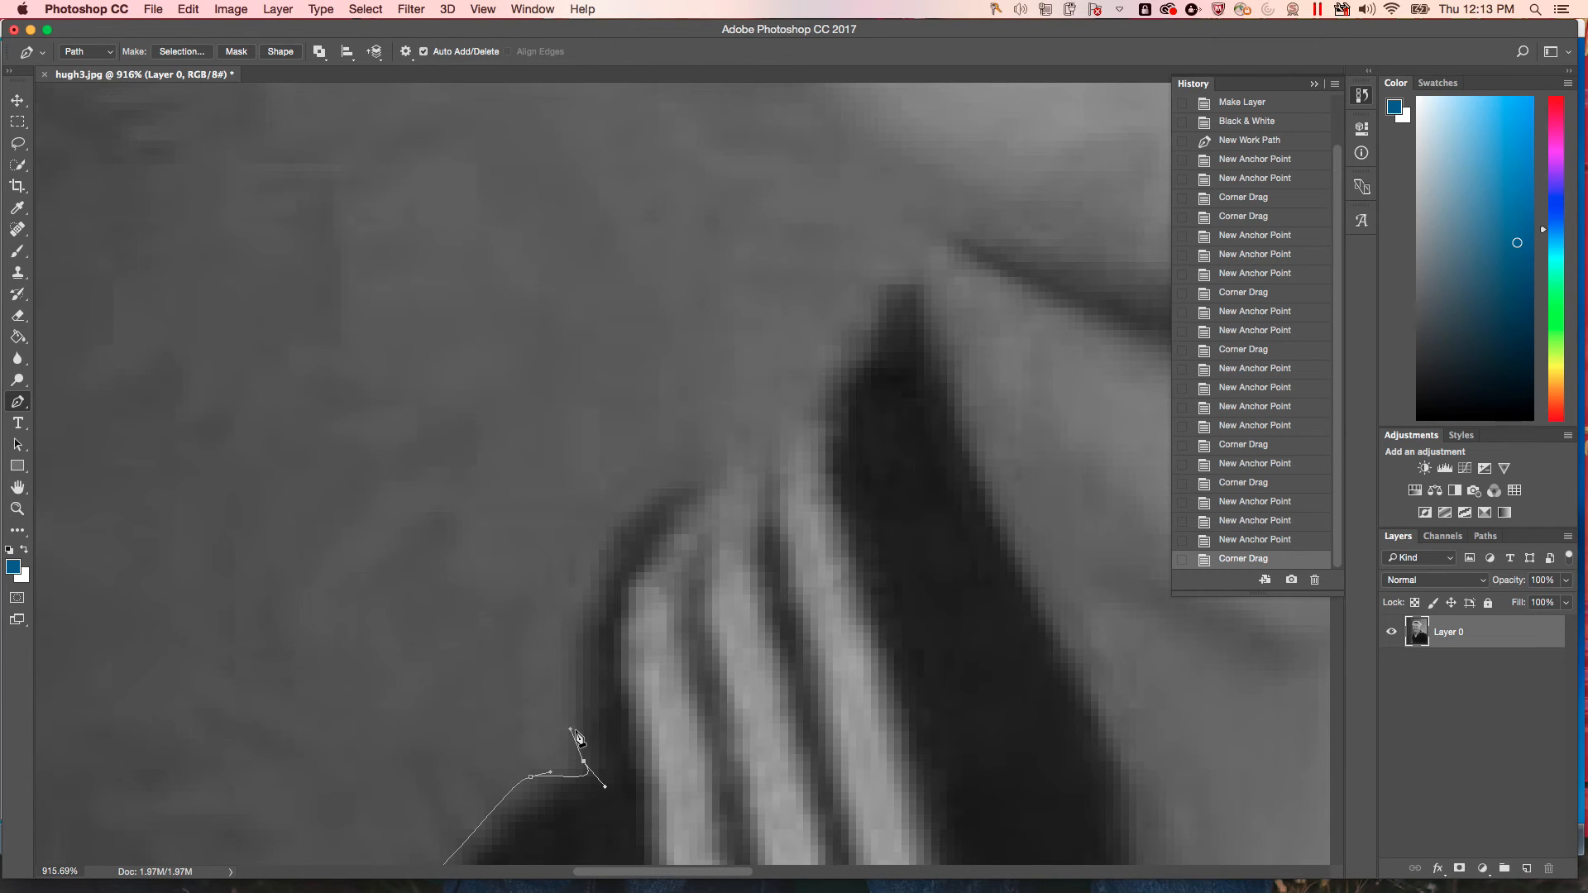
scroll(586, 721, "up", 1)
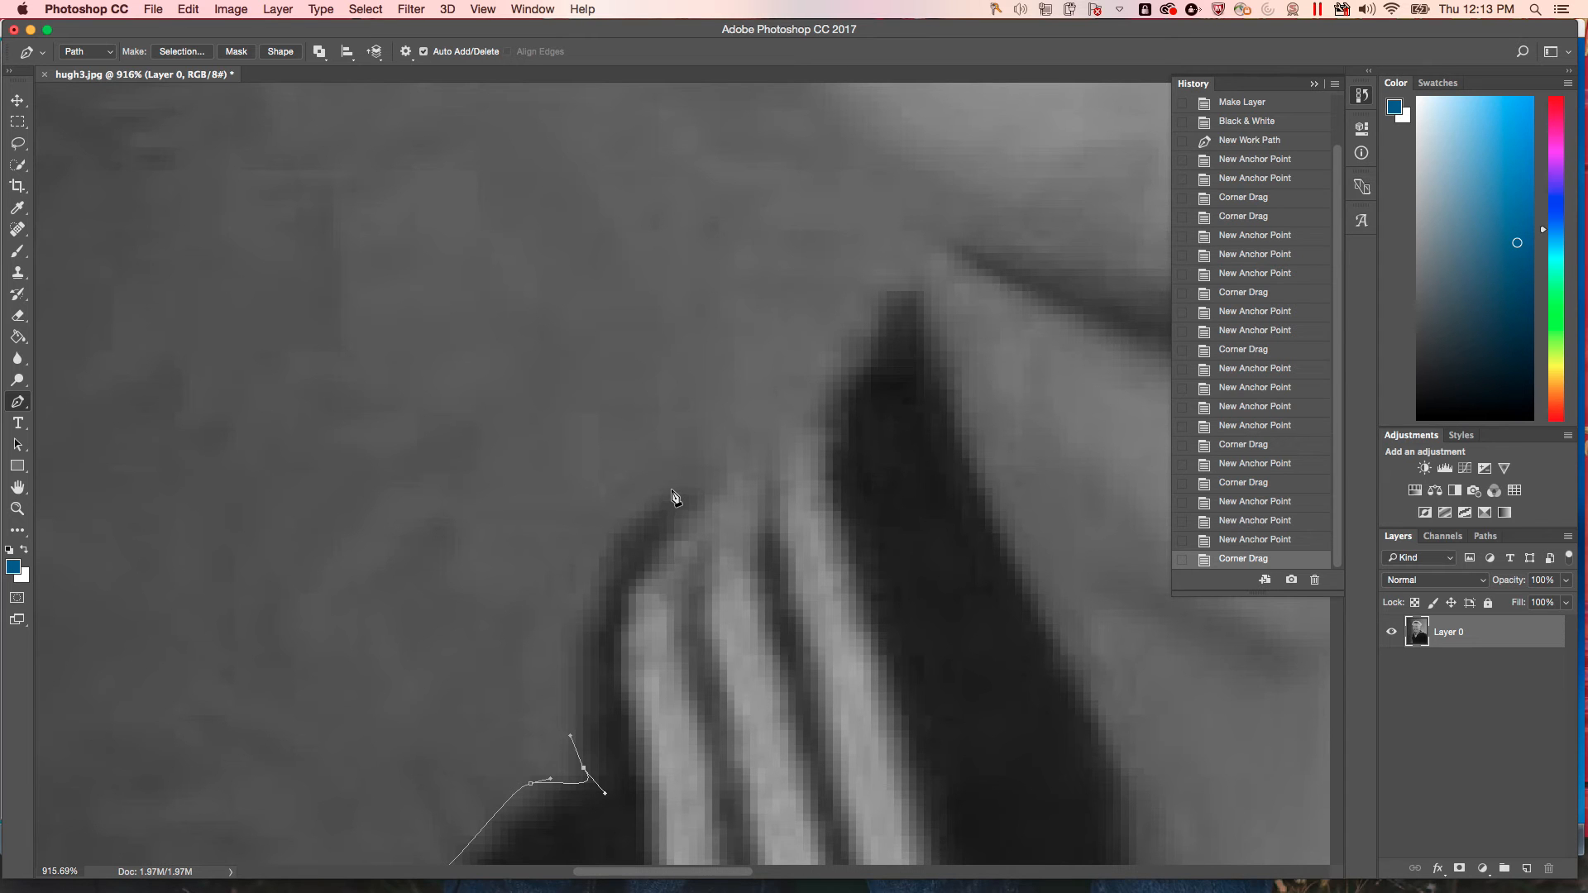
left_click_drag(675, 489, 808, 411)
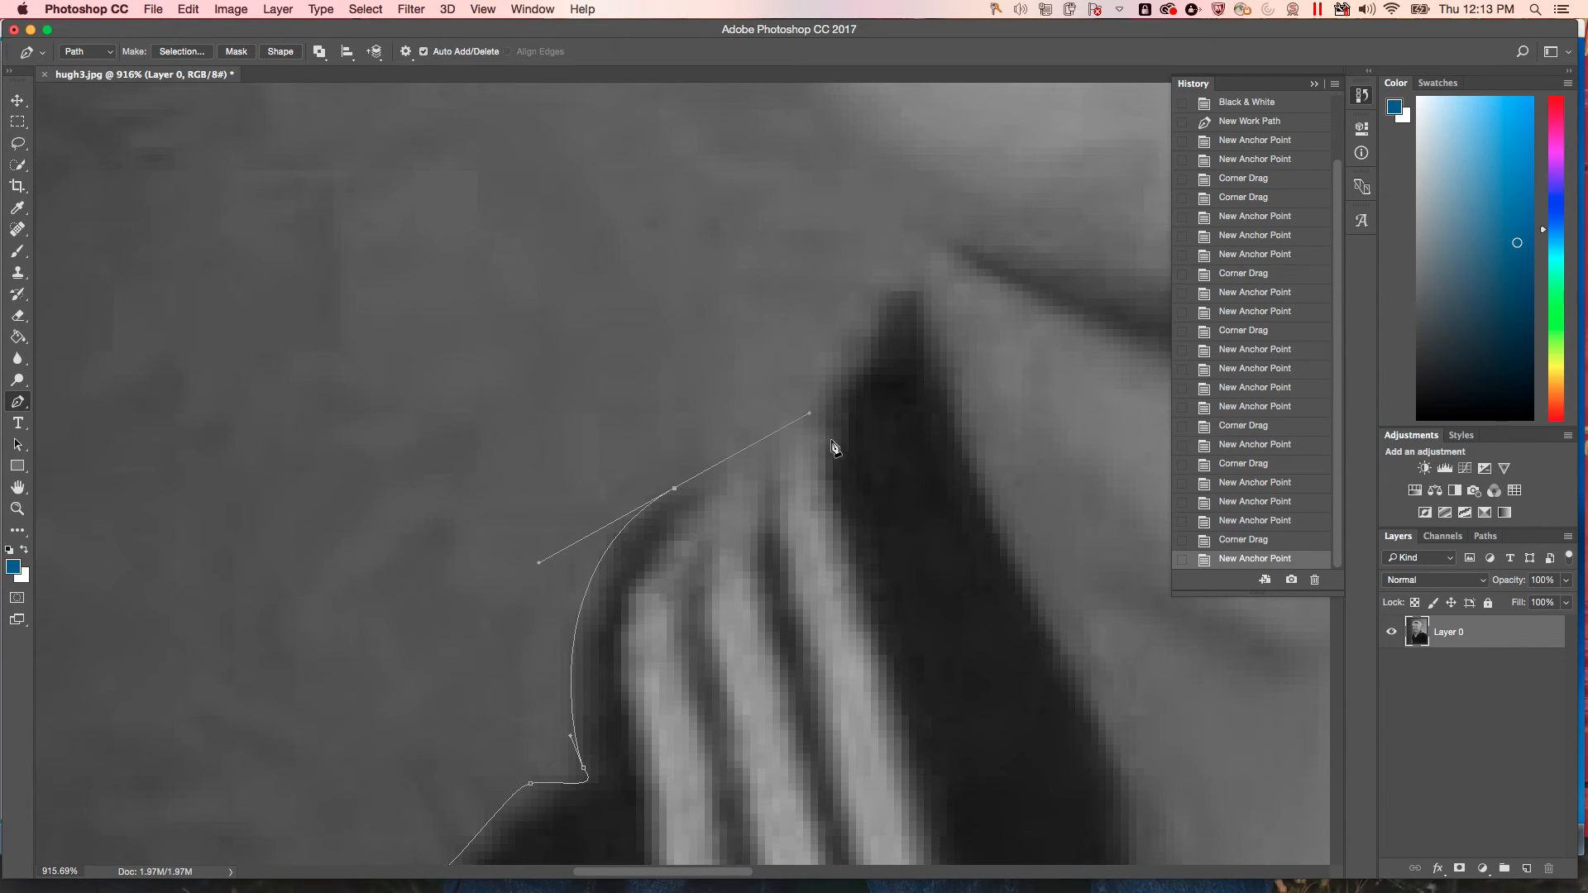
left_click_drag(810, 413, 798, 417)
left_click(691, 487, "alt")
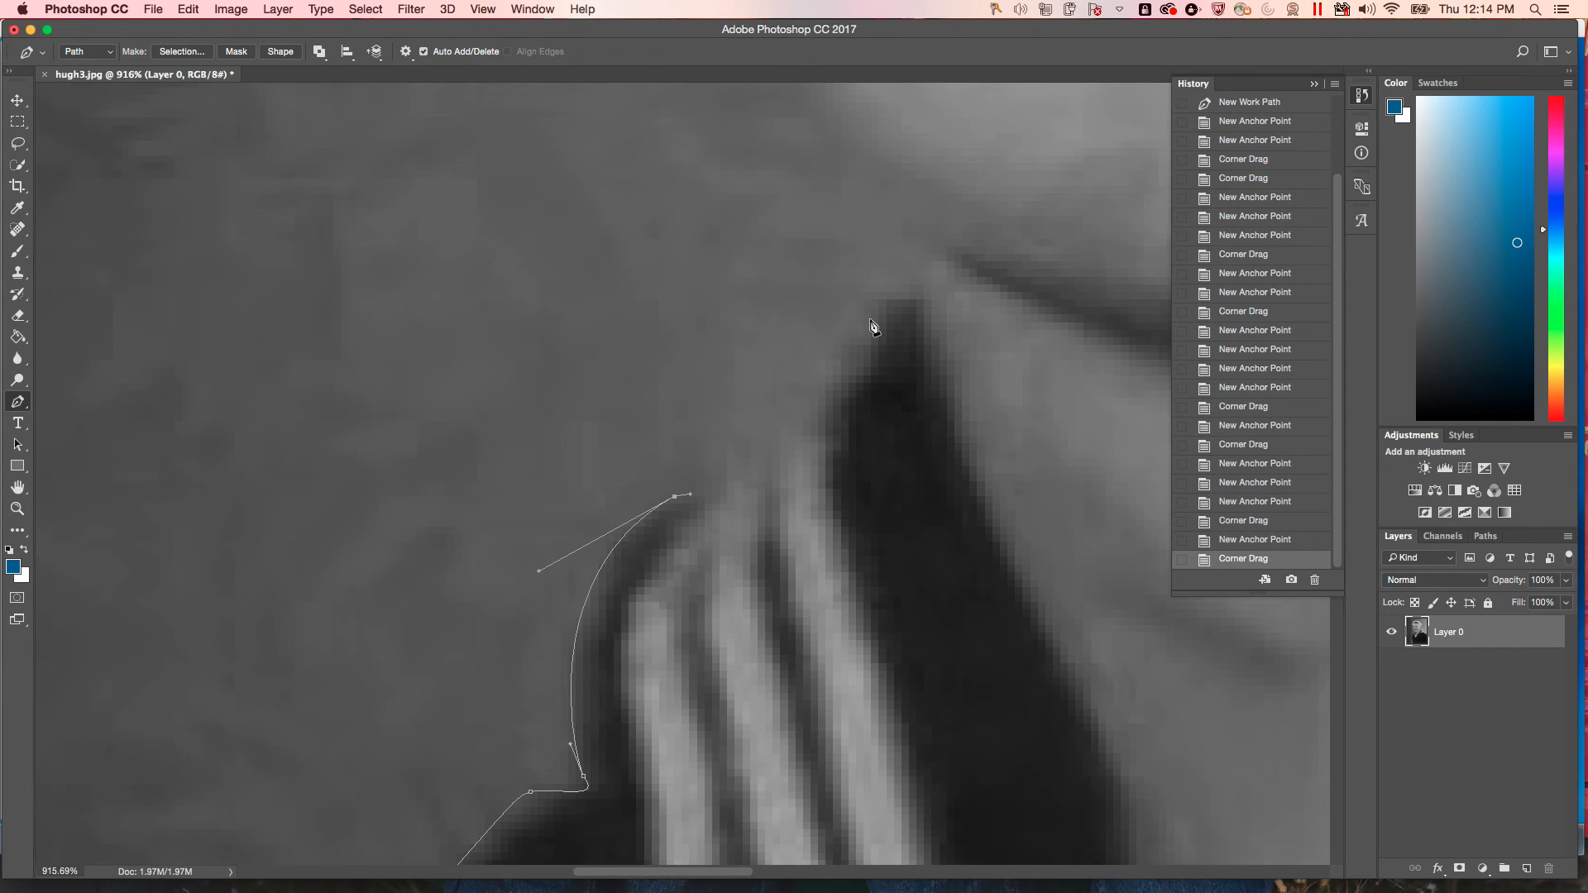
Add a short-handled anchor at the upper end of the collar stripes, with its handles slanting toward the collar's tip.
scroll(875, 326, "up", 3)
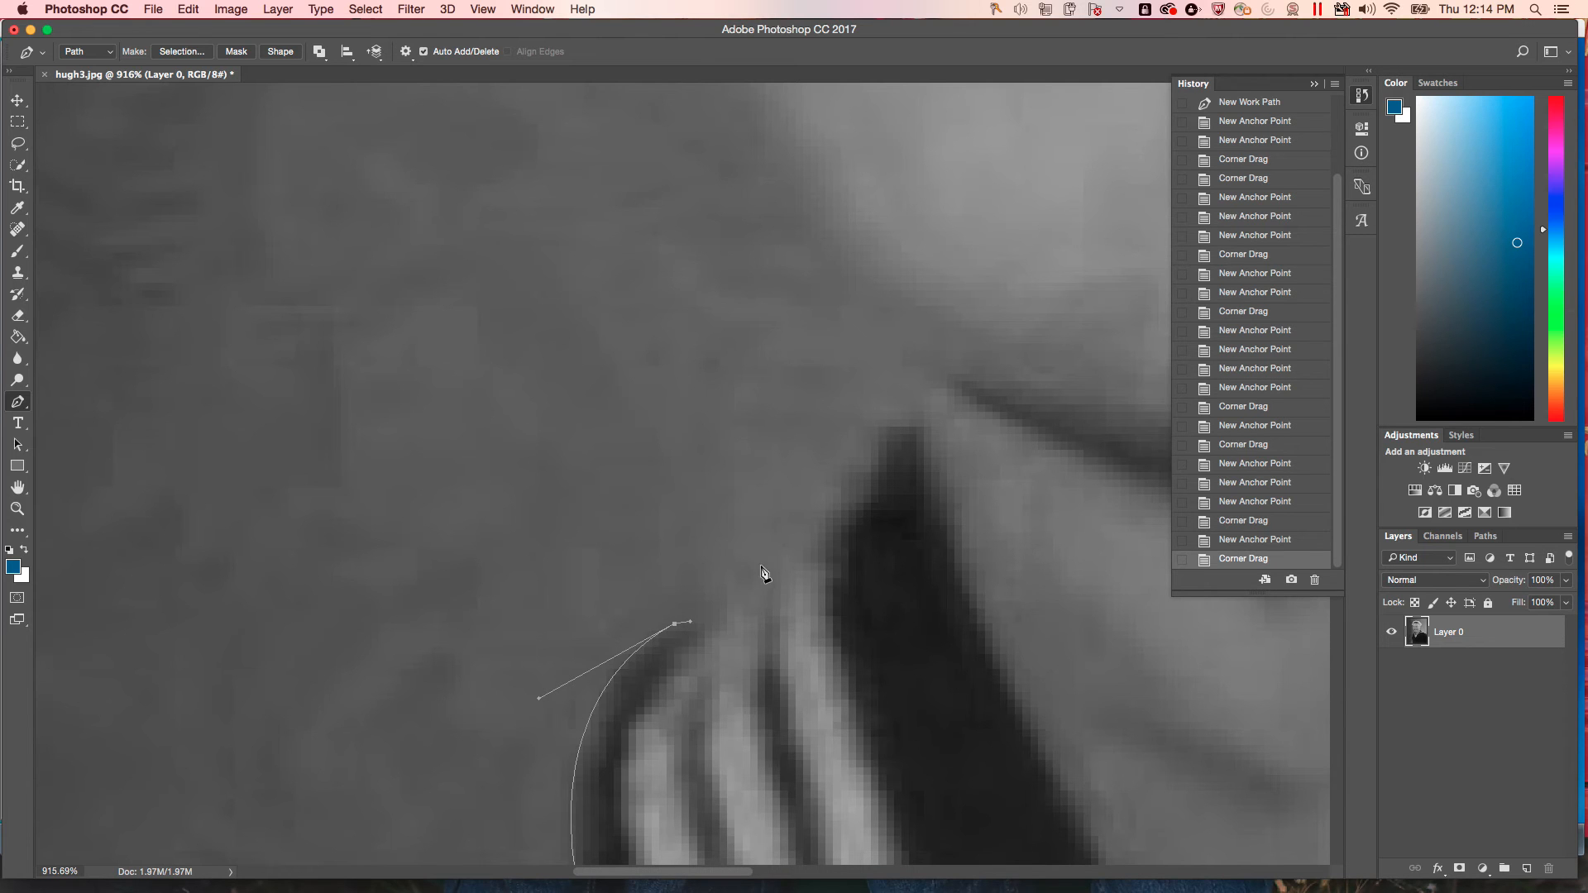
left_click(730, 610)
left_click(750, 586)
Add an anchor just beside the collar's pointed tip and nudge it slightly down and away from the collar.
scroll(844, 500, "up", 3)
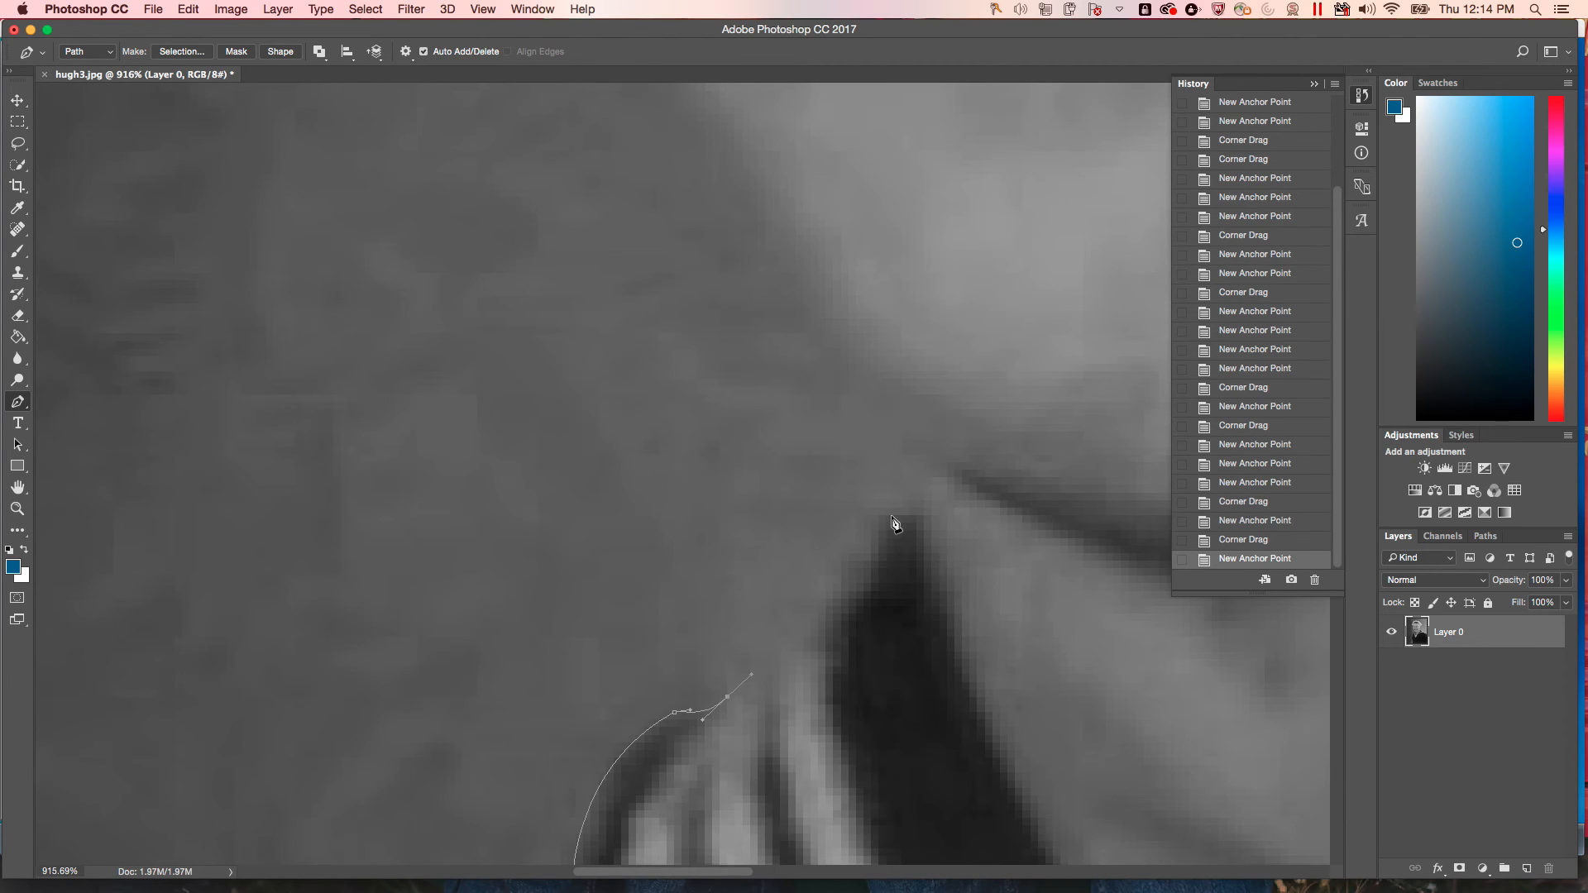
left_click(879, 508)
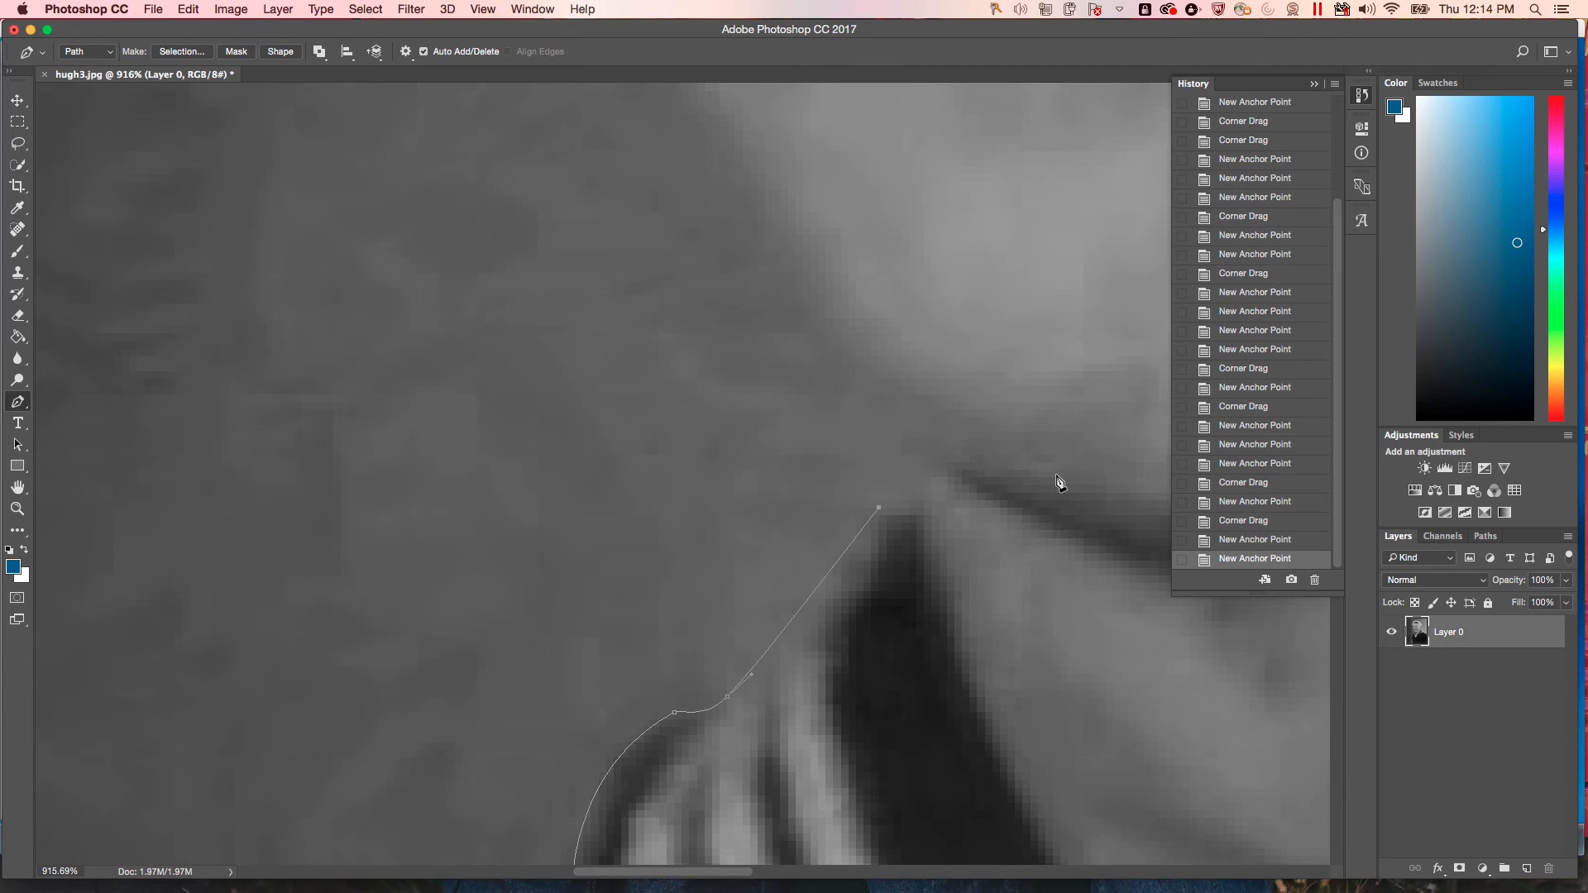
key("Down")
key("Left")
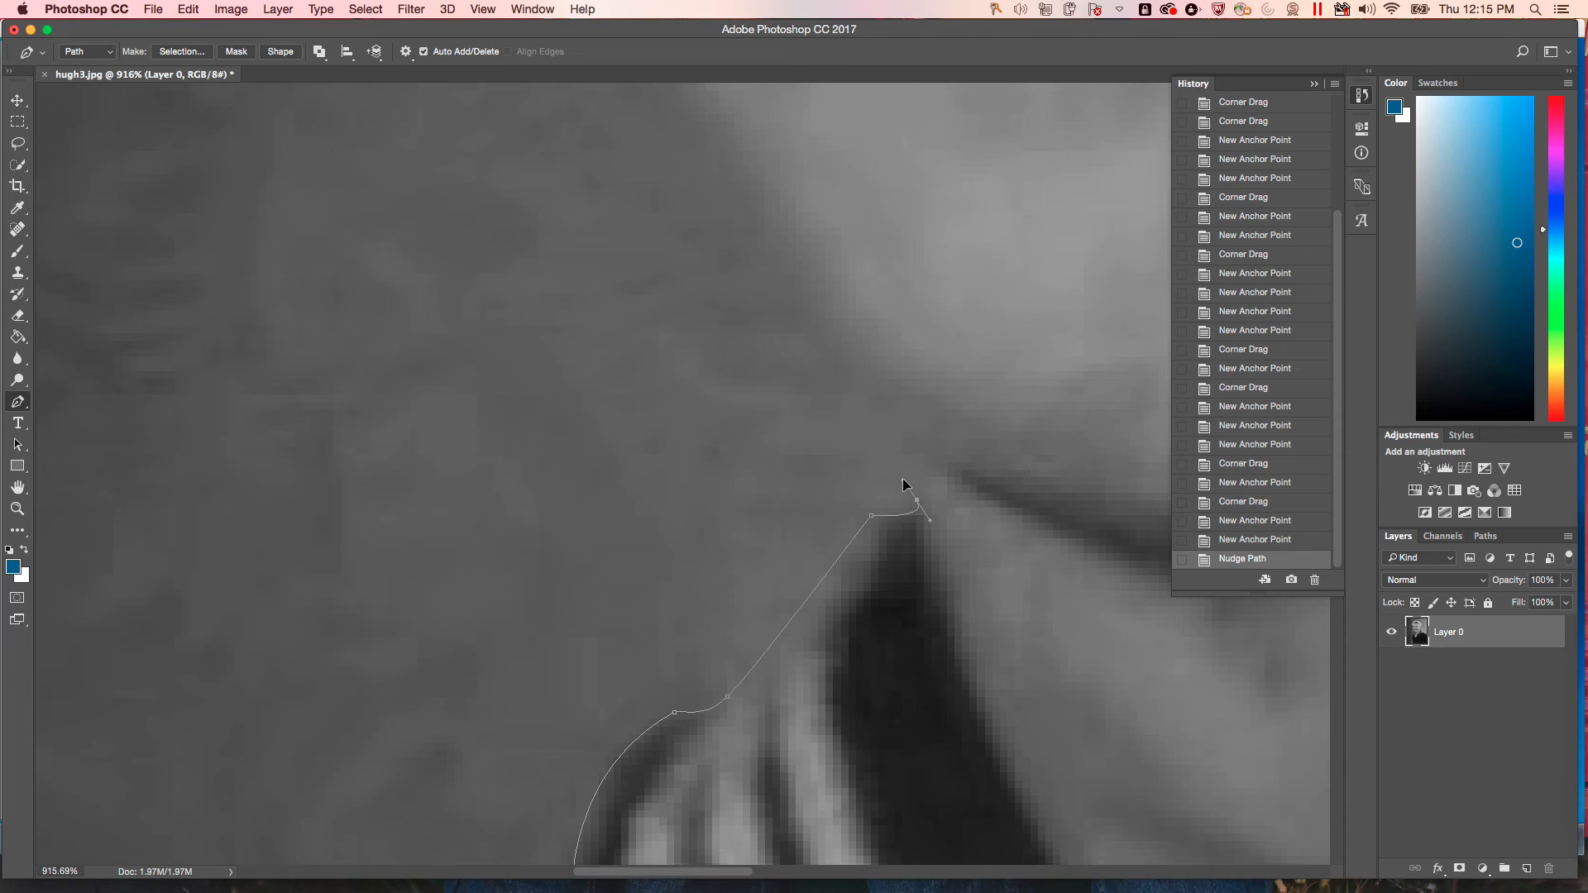
mouse_move(875, 482)
left_mouse_down()
mouse_move(846, 508)
mouse_move(836, 483)
mouse_move(826, 510)
mouse_move(845, 474)
mouse_move(875, 483)
left_mouse_up()
left_click(888, 474)
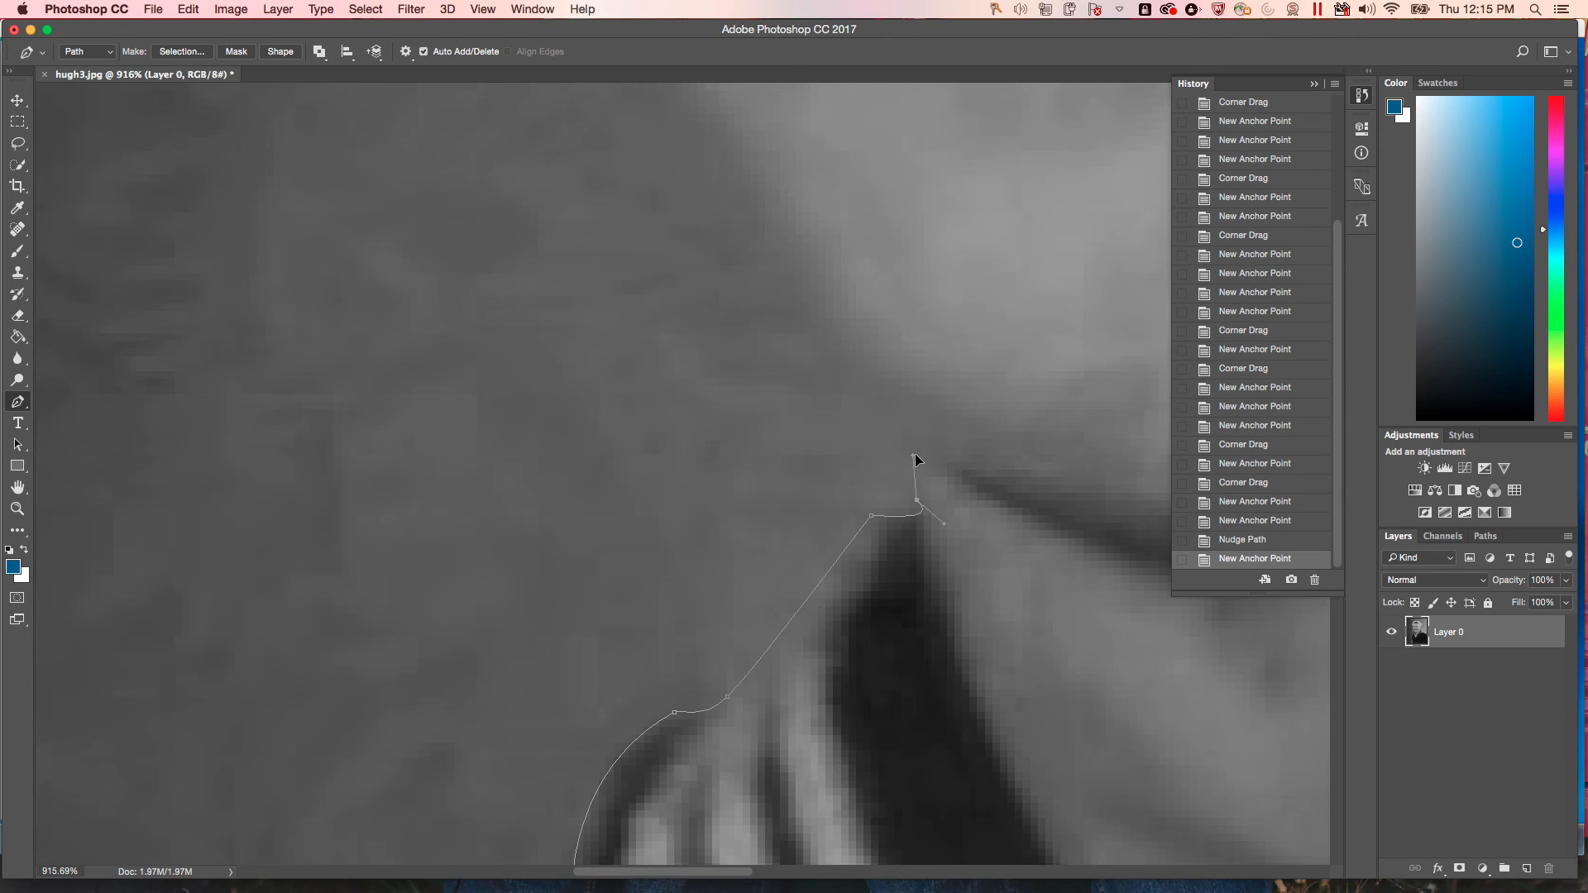
left_click_drag(910, 468, 912, 470)
key("super+z")
key("super+z")
left_click(1241, 542)
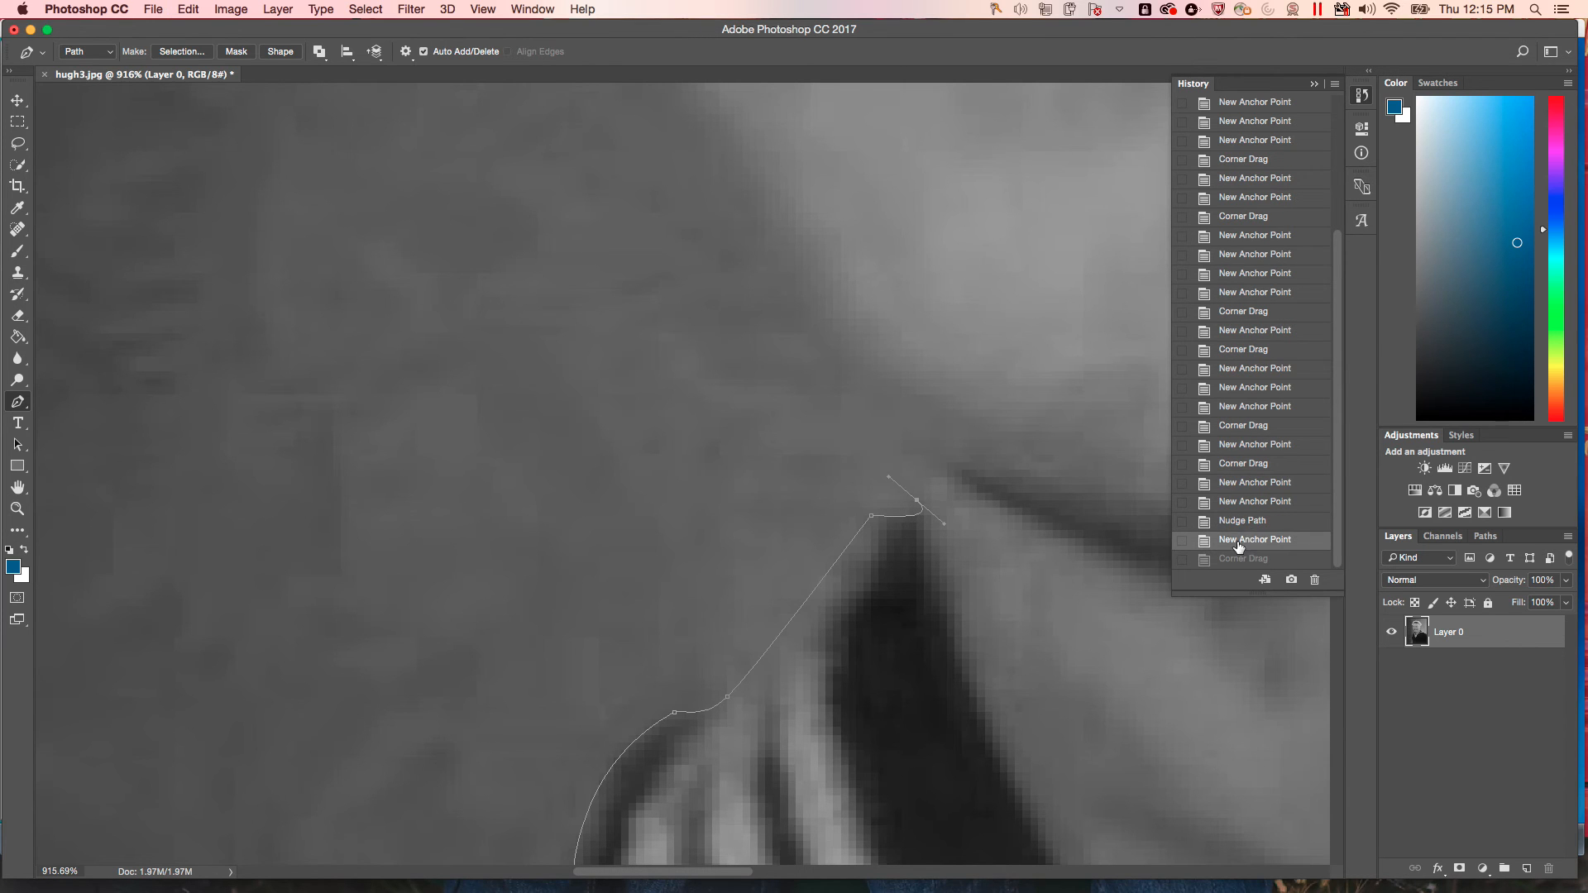
left_click(1253, 522)
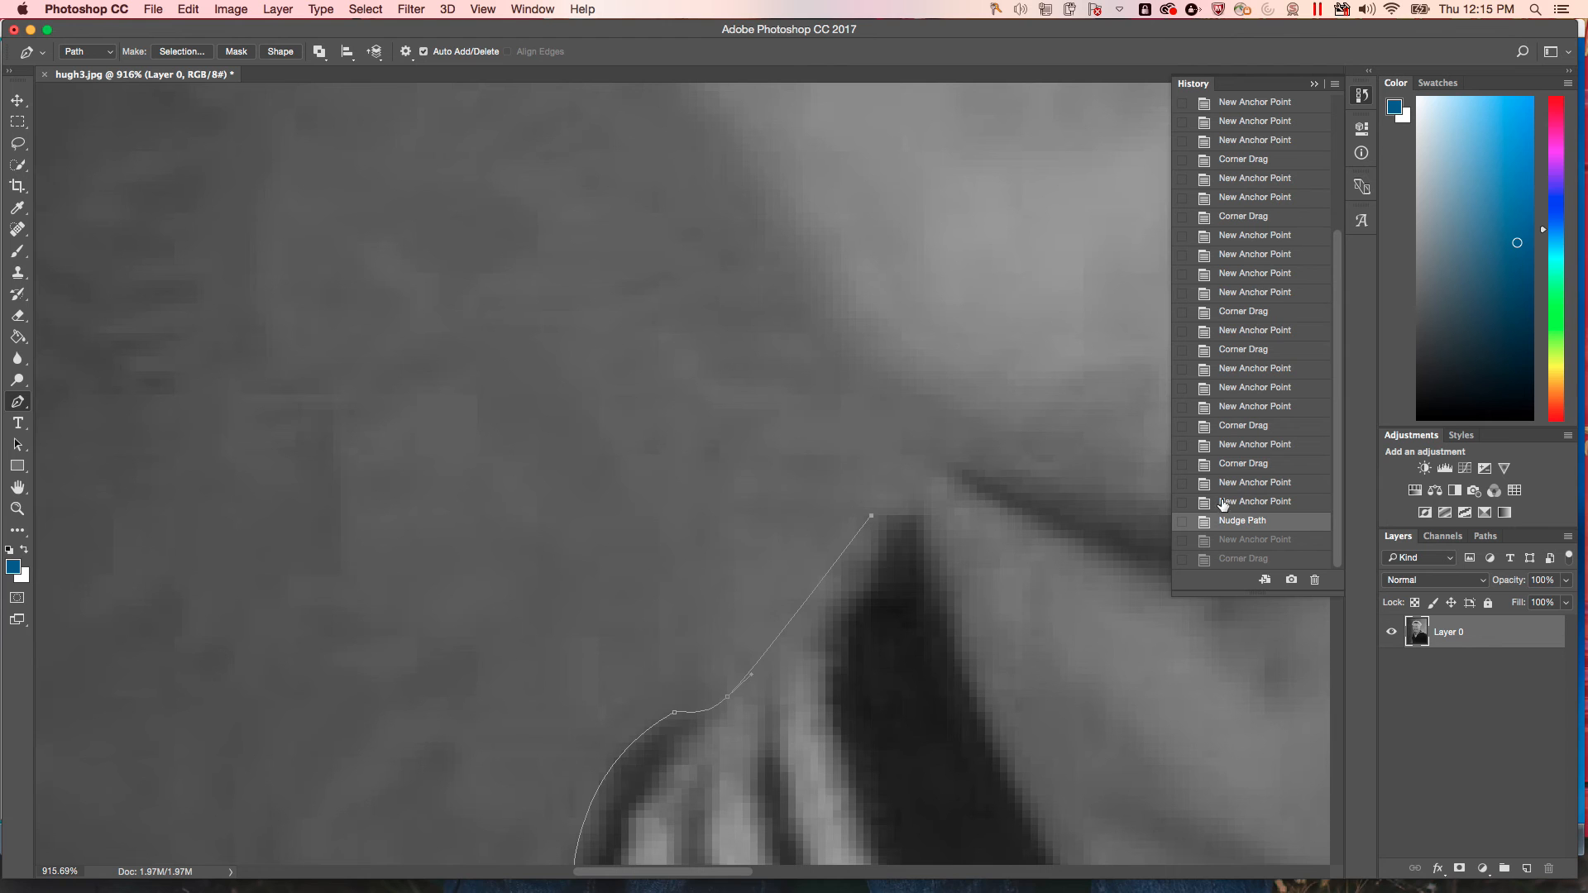
Add an anchor at the collar's tip with its forward handle aimed straight up, and a curved anchor under the jaw angled along its edge.
left_click(924, 494)
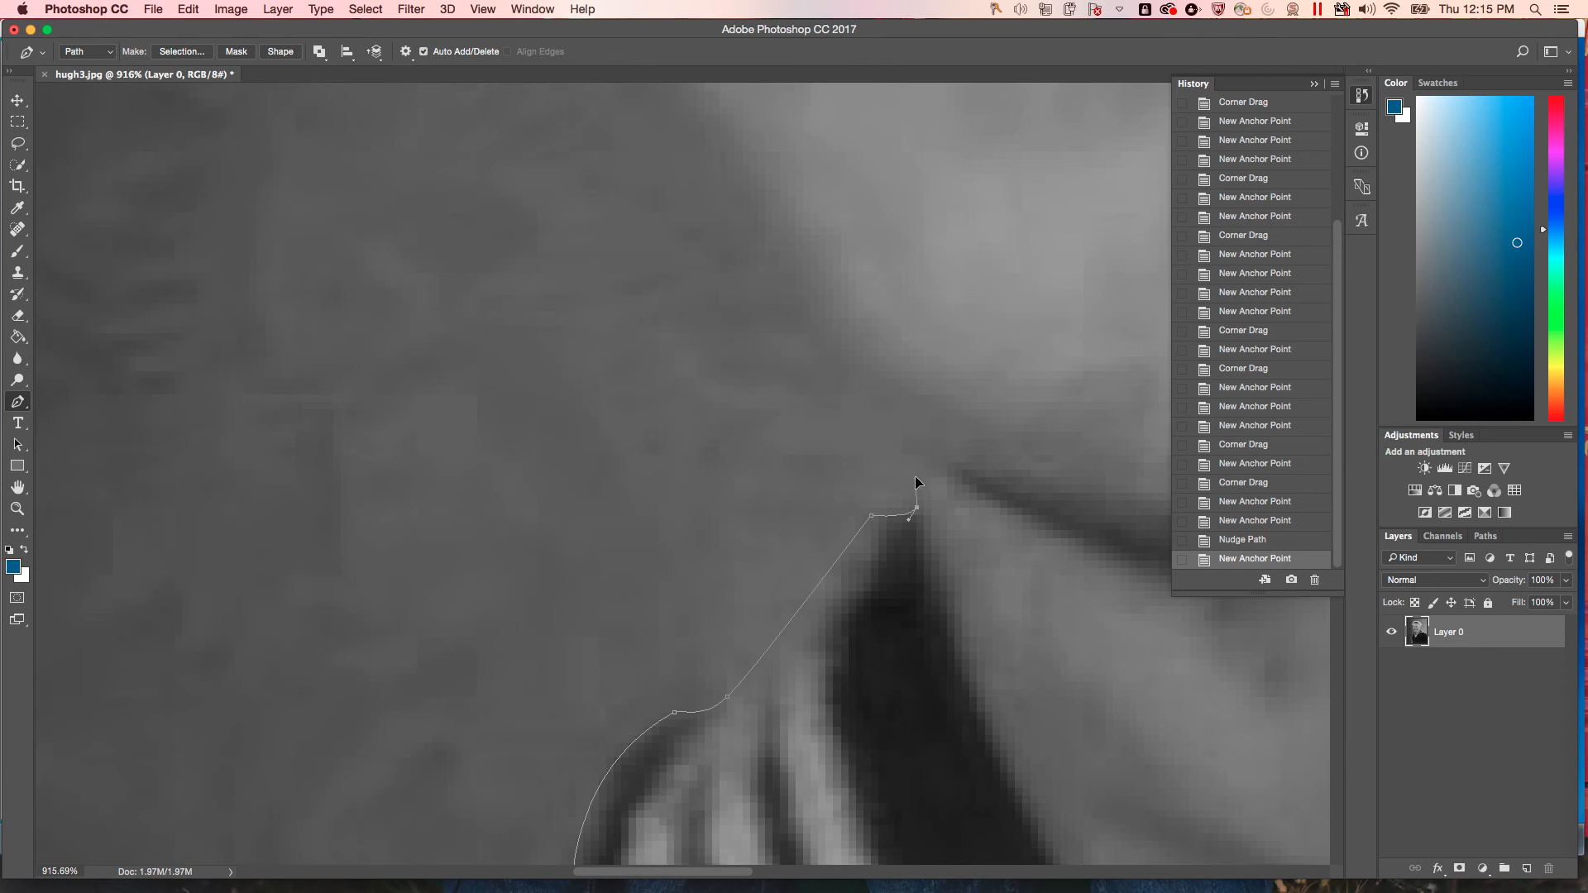
left_click_drag(916, 476, 917, 478)
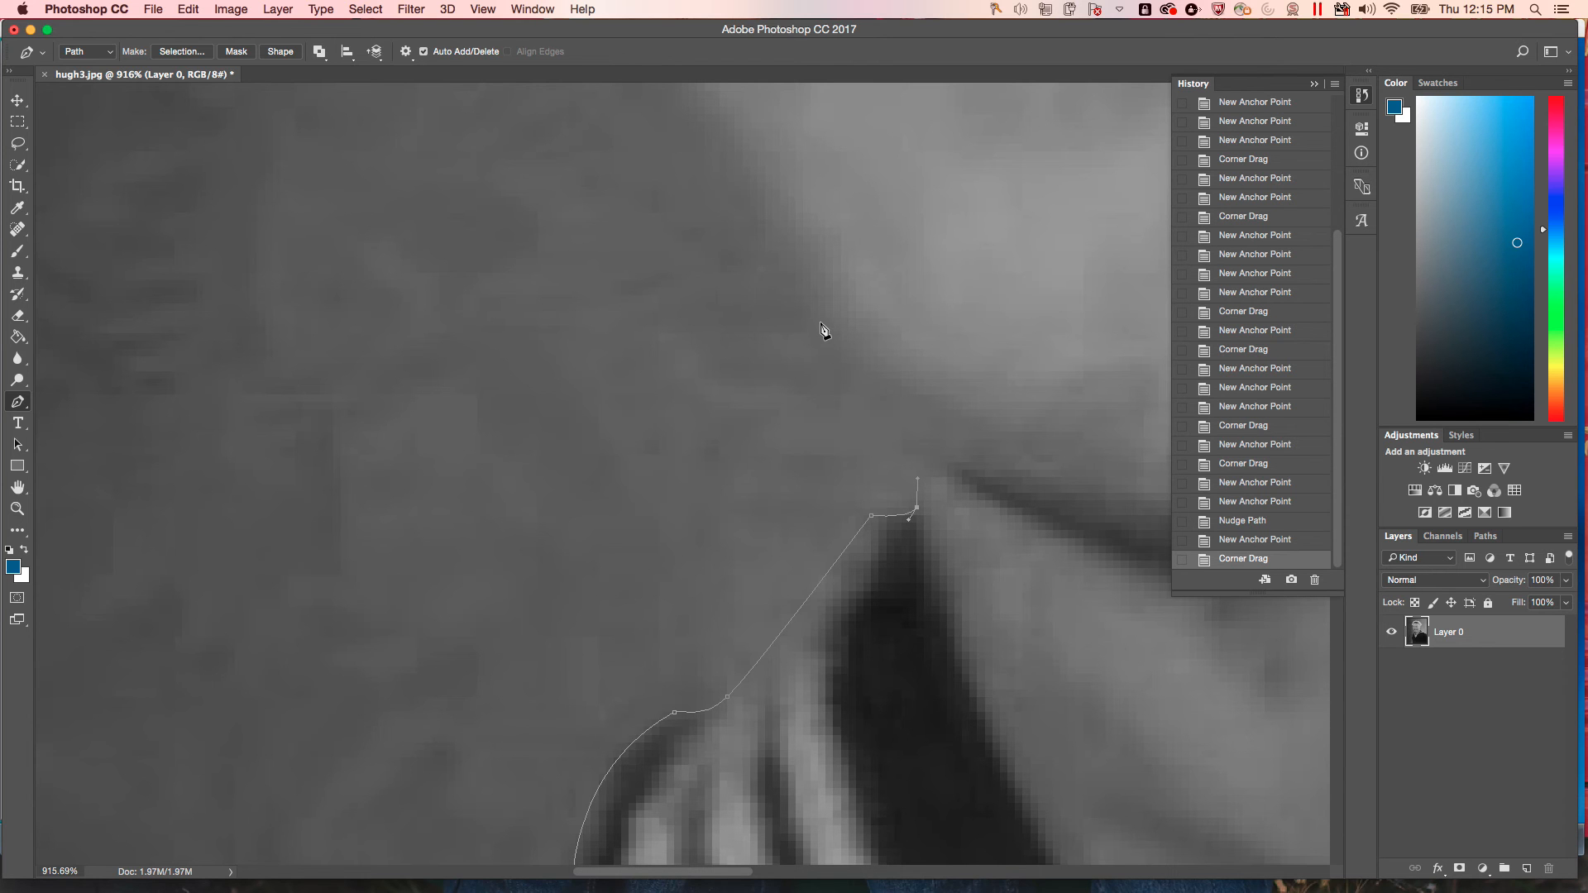
scroll(855, 385, "down", 6)
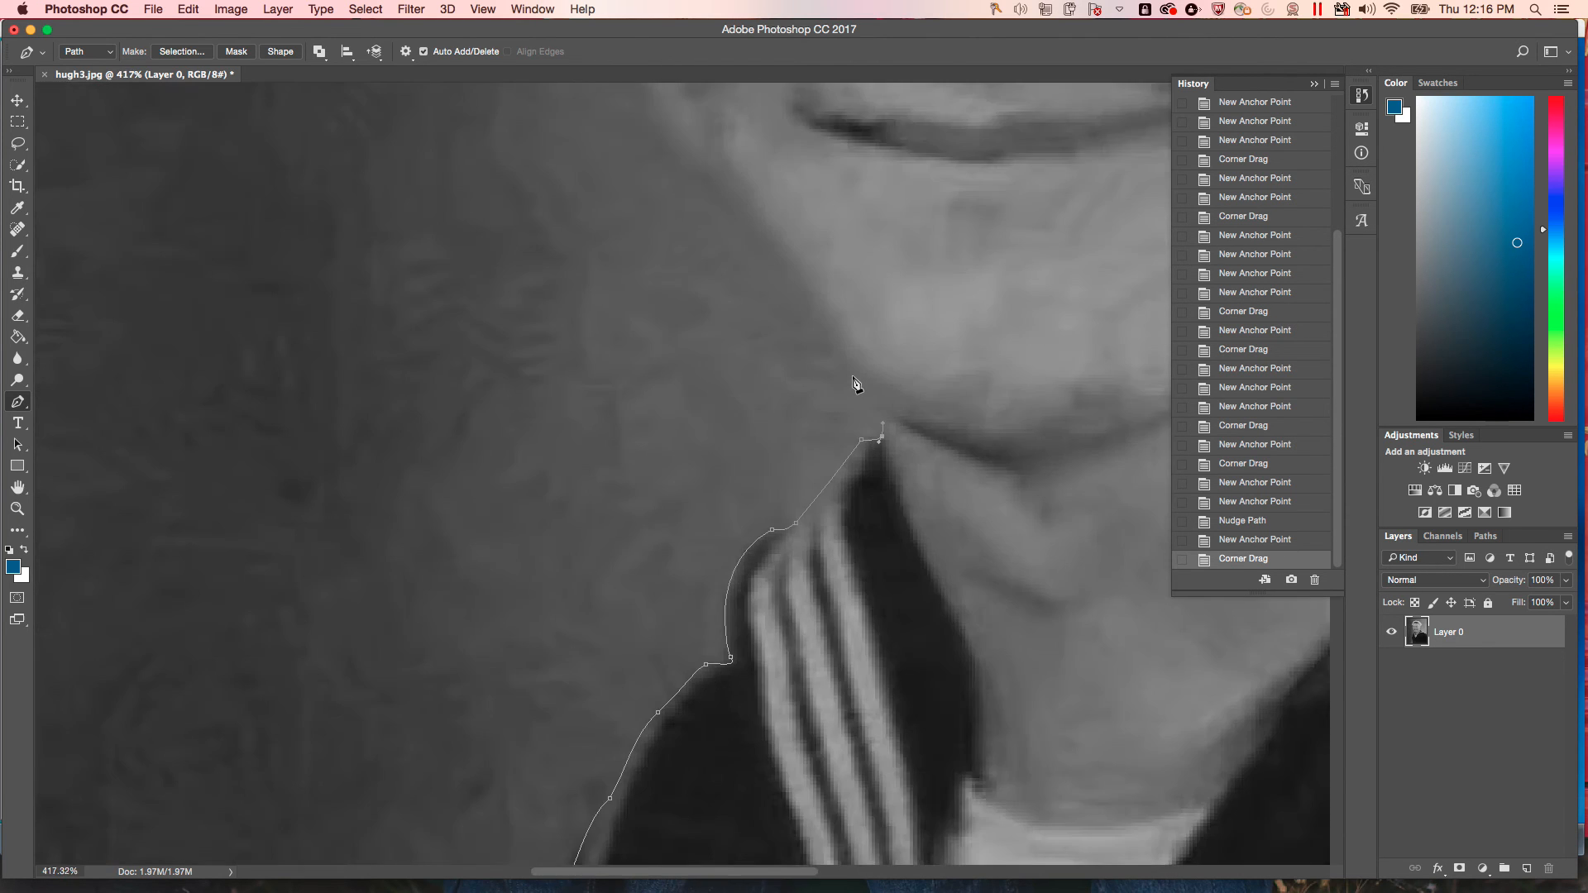
scroll(857, 418, "down", 2)
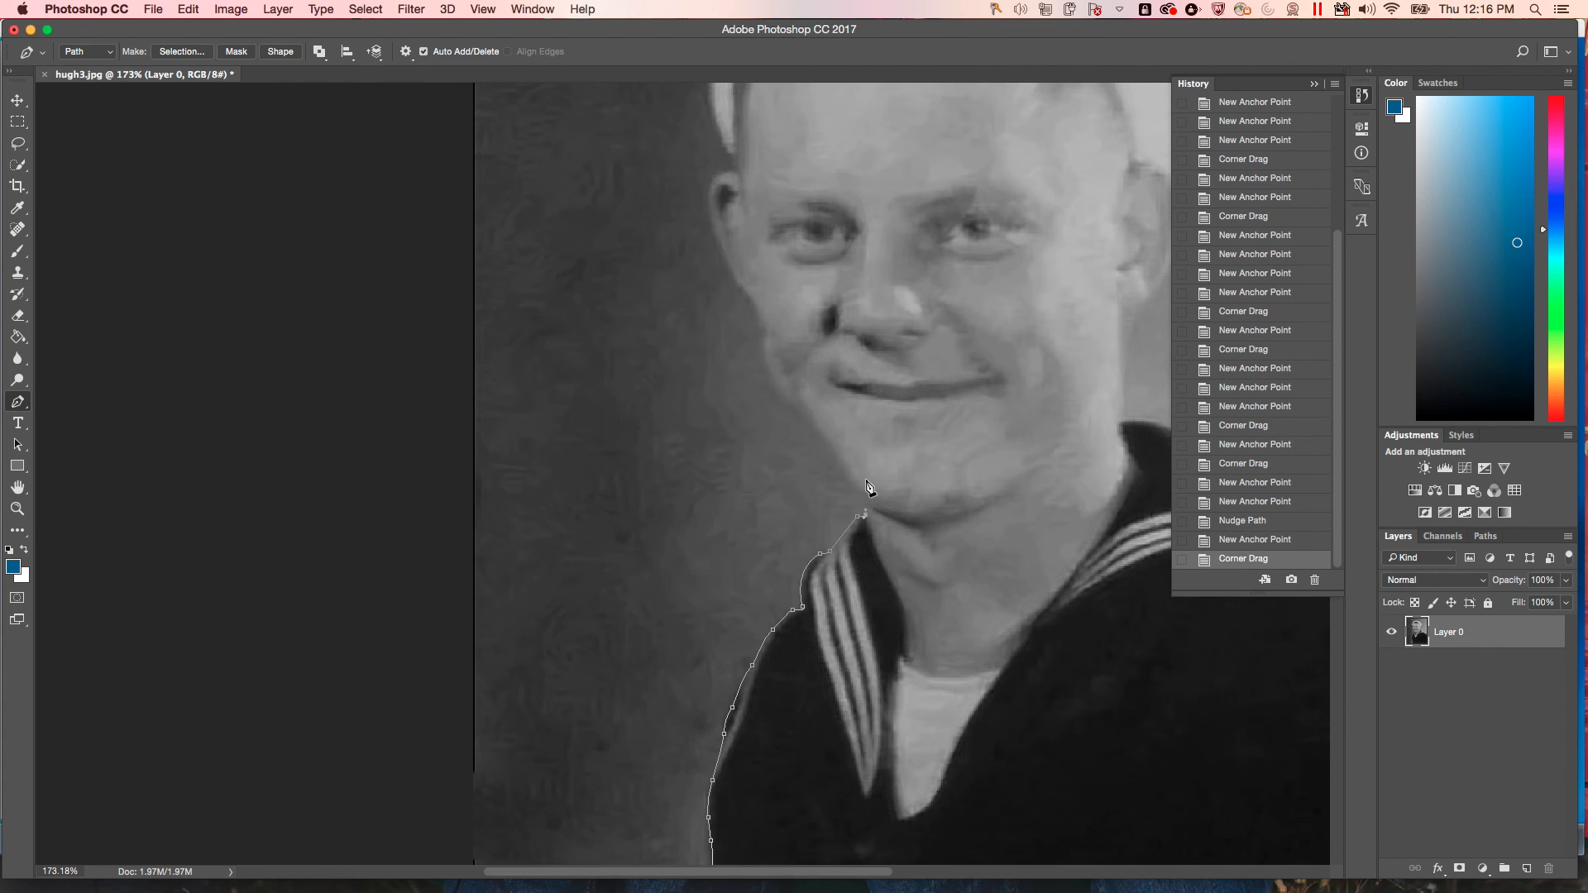
scroll(868, 489, "up", 10)
scroll(869, 488, "down", 10)
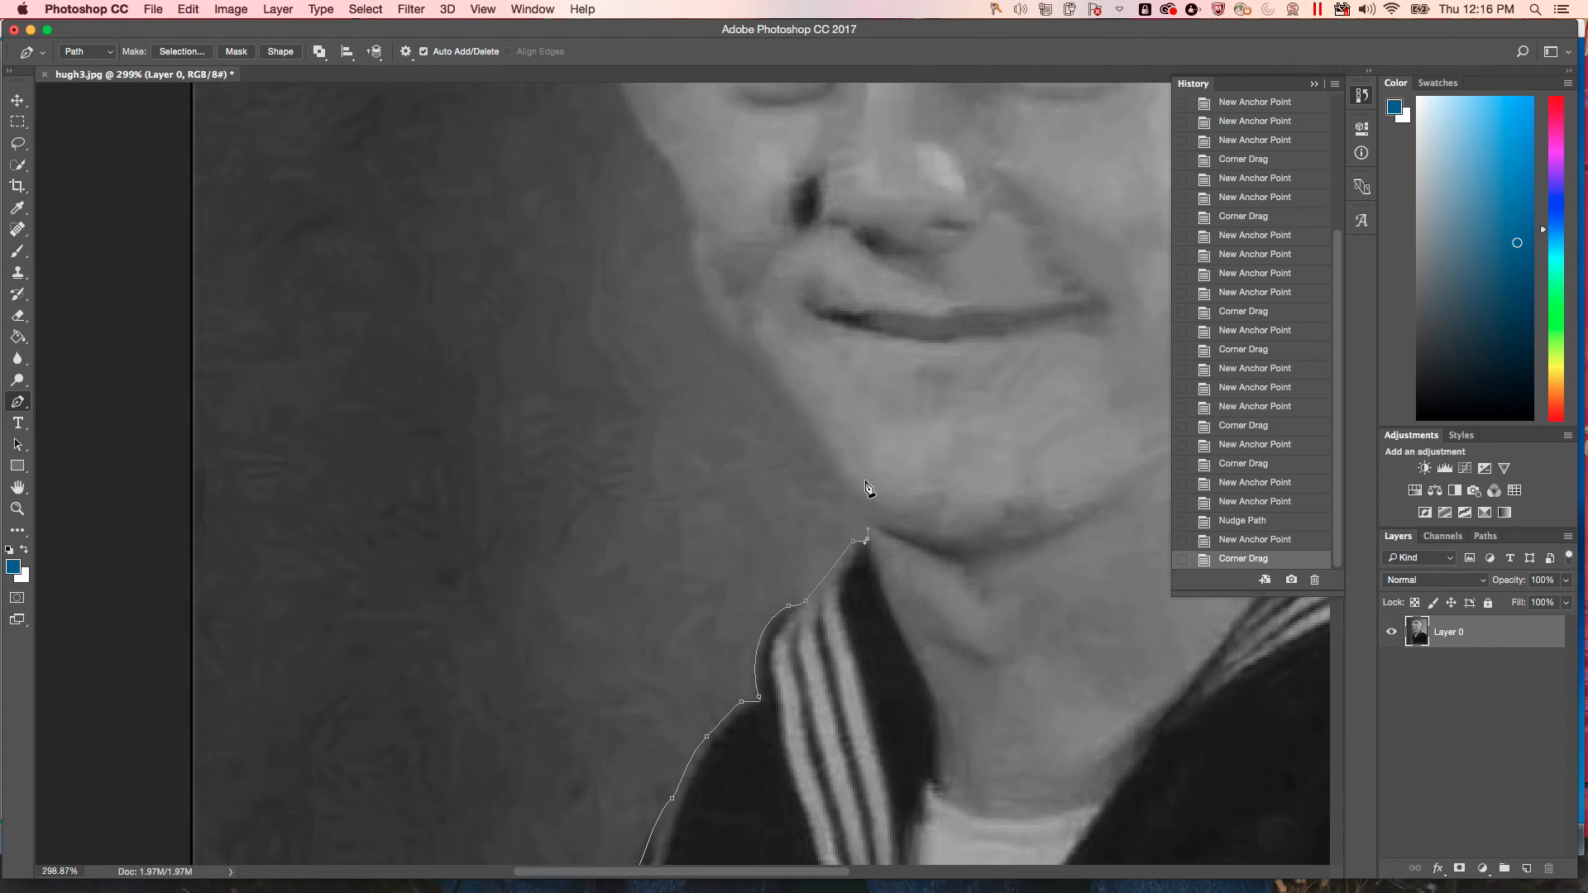
scroll(866, 492, "up", 5)
scroll(866, 494, "up", 3)
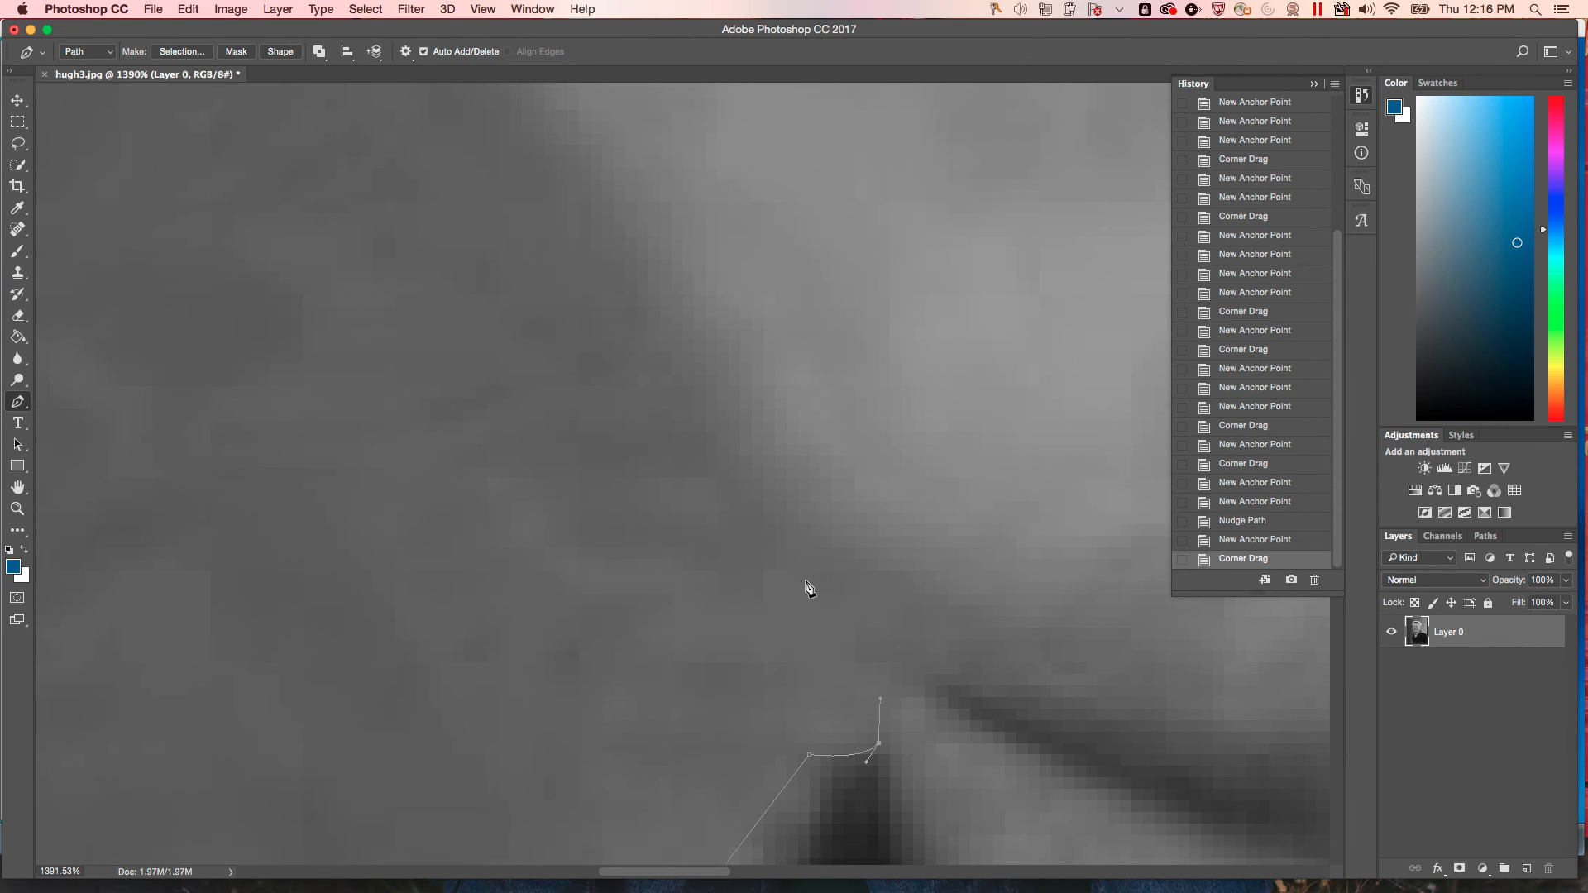
scroll(809, 591, "up", 5)
scroll(666, 504, "down", 5)
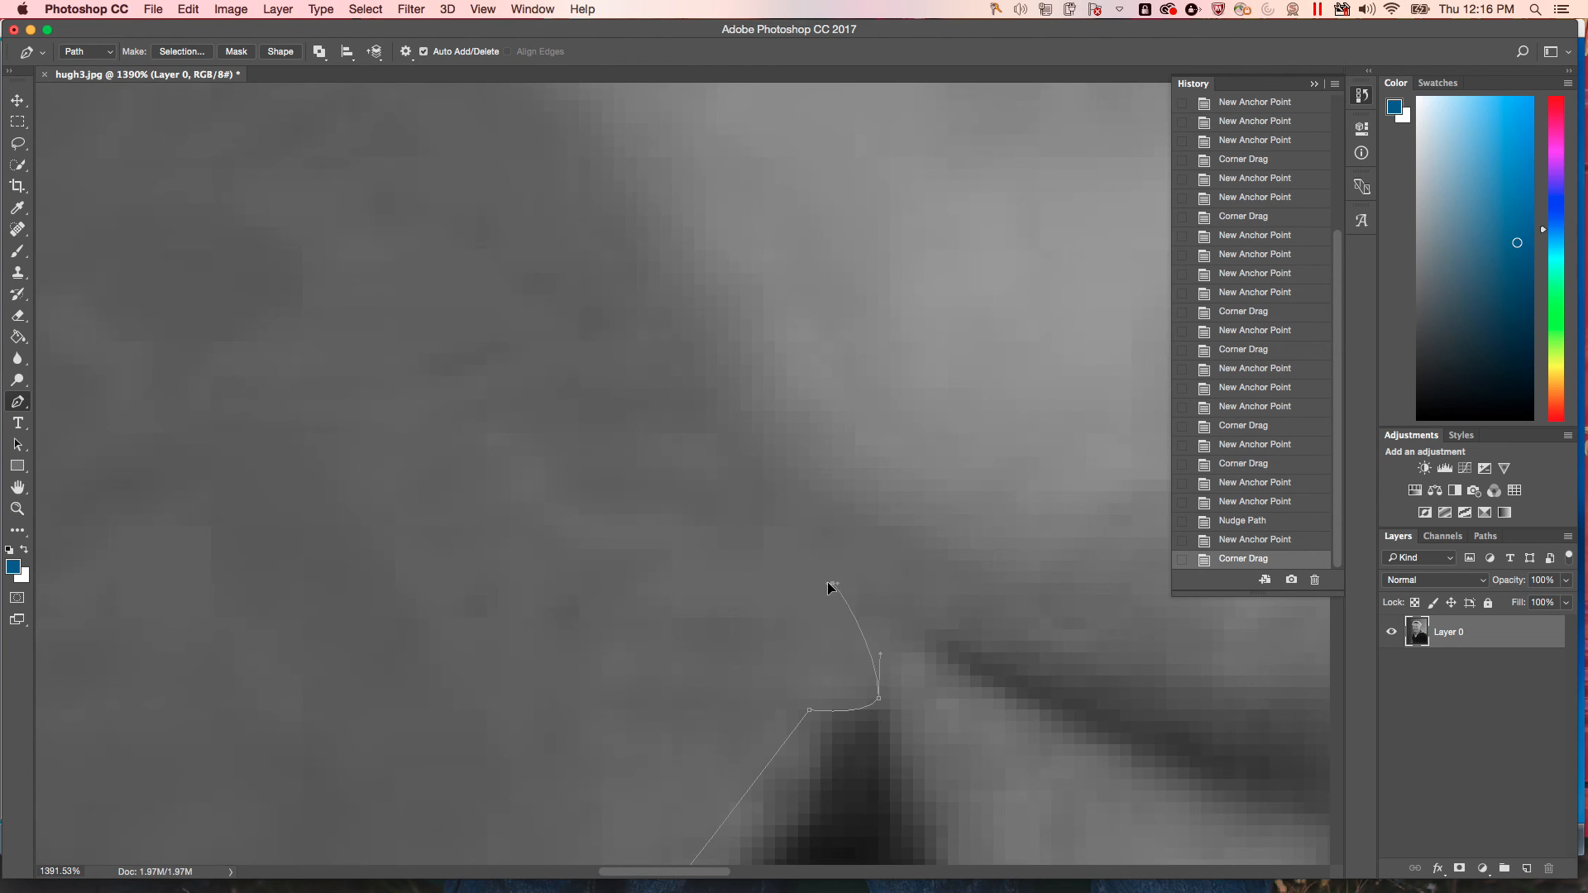
left_click_drag(832, 584, 771, 531)
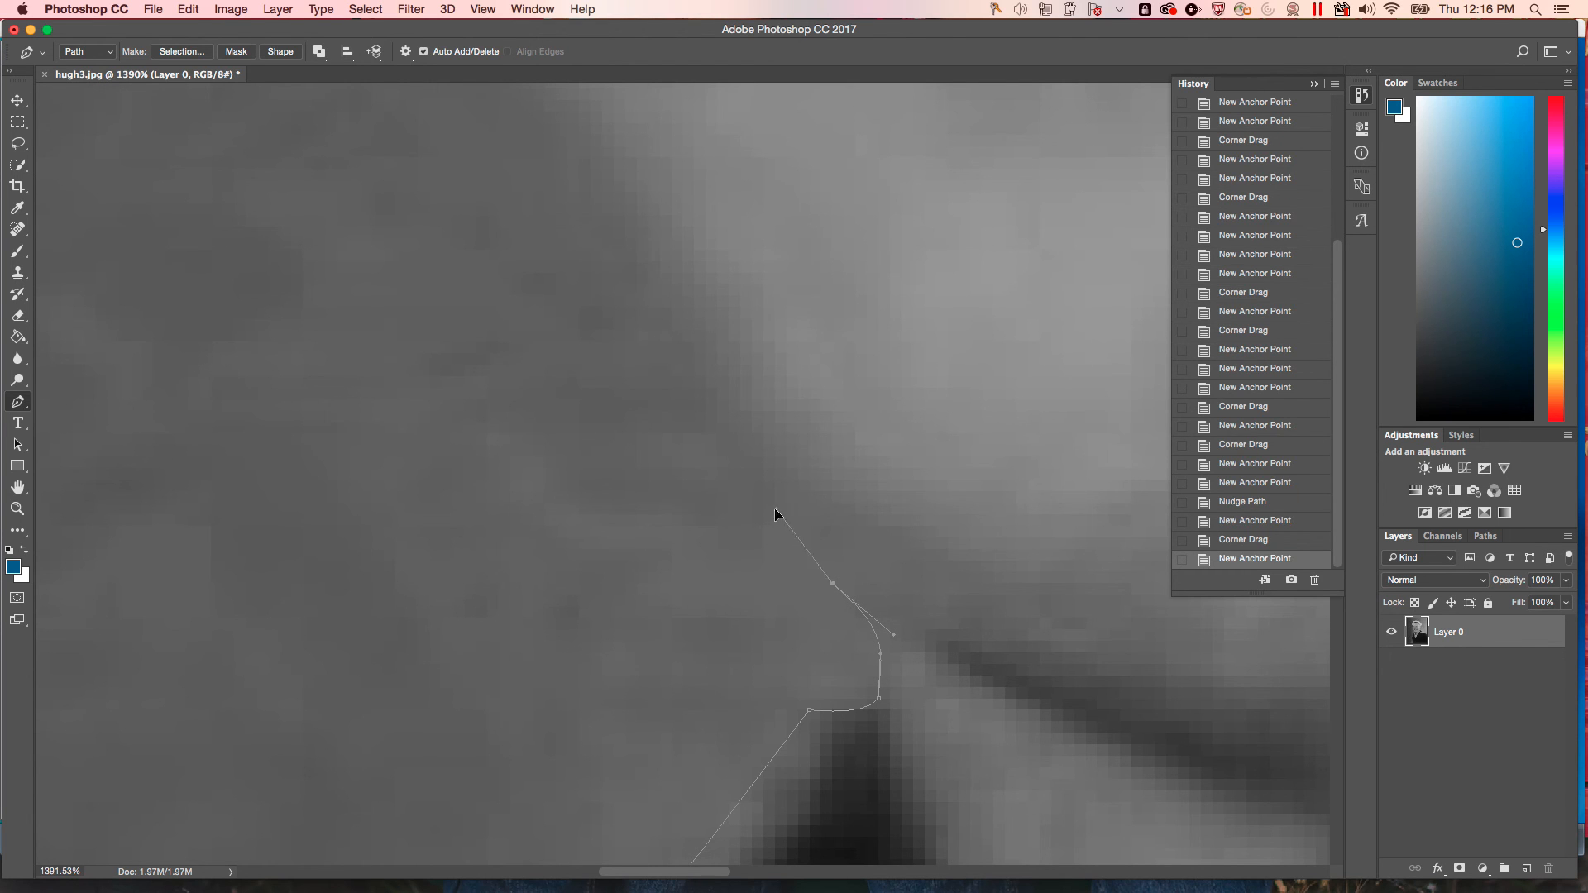
left_click(774, 507, "alt")
Add a short-handled anchor midway up the jawline and turn its forward handle slightly steeper along the face edge.
scroll(774, 512, "up", 5)
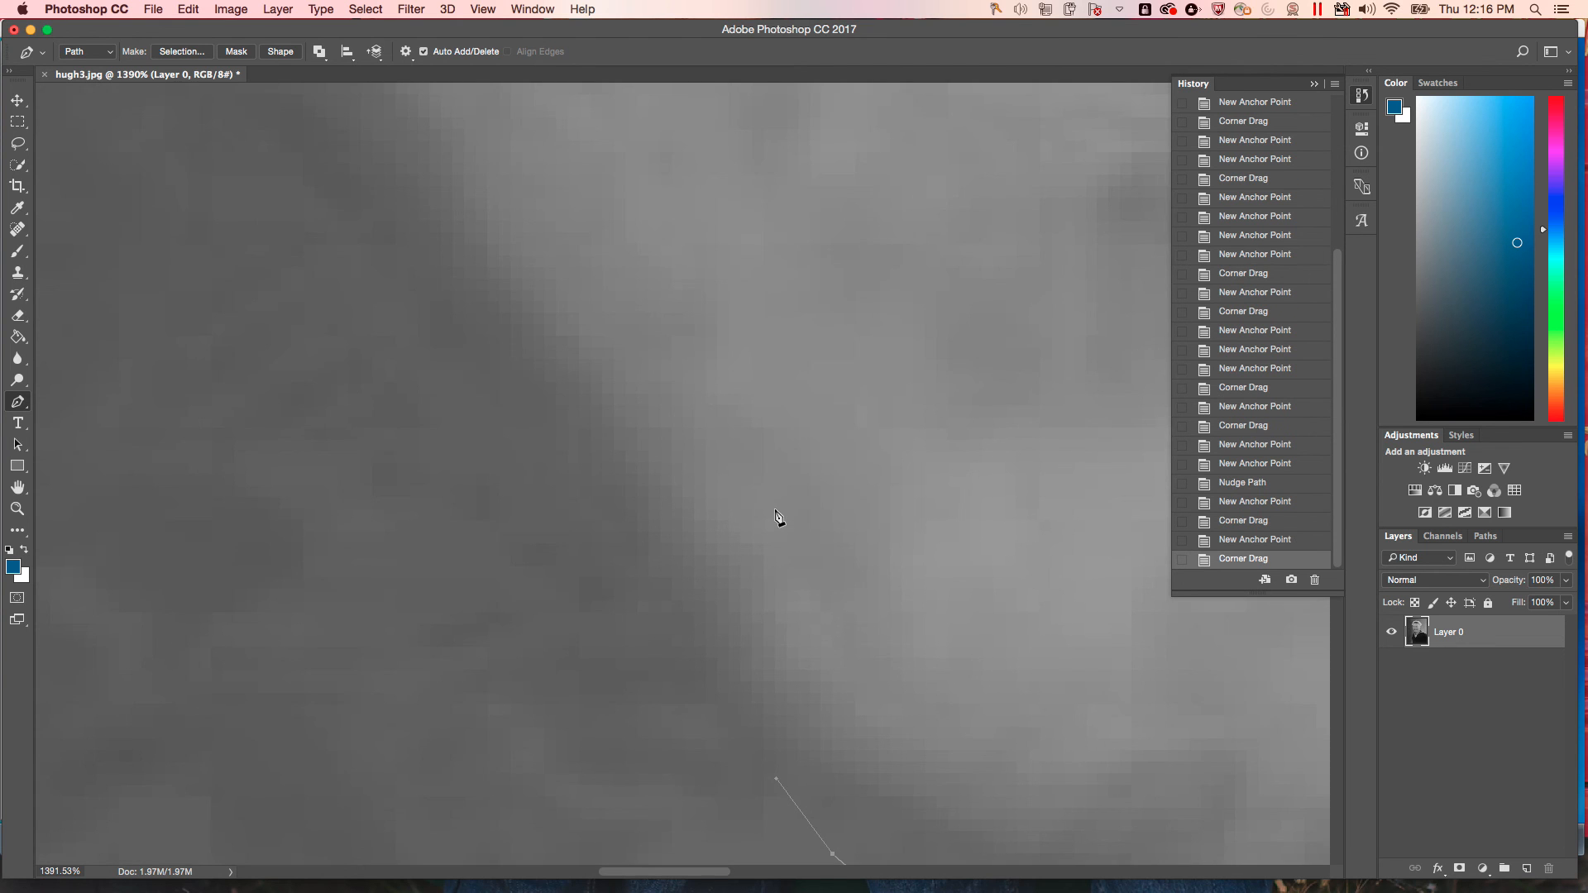
scroll(759, 538, "up", 1)
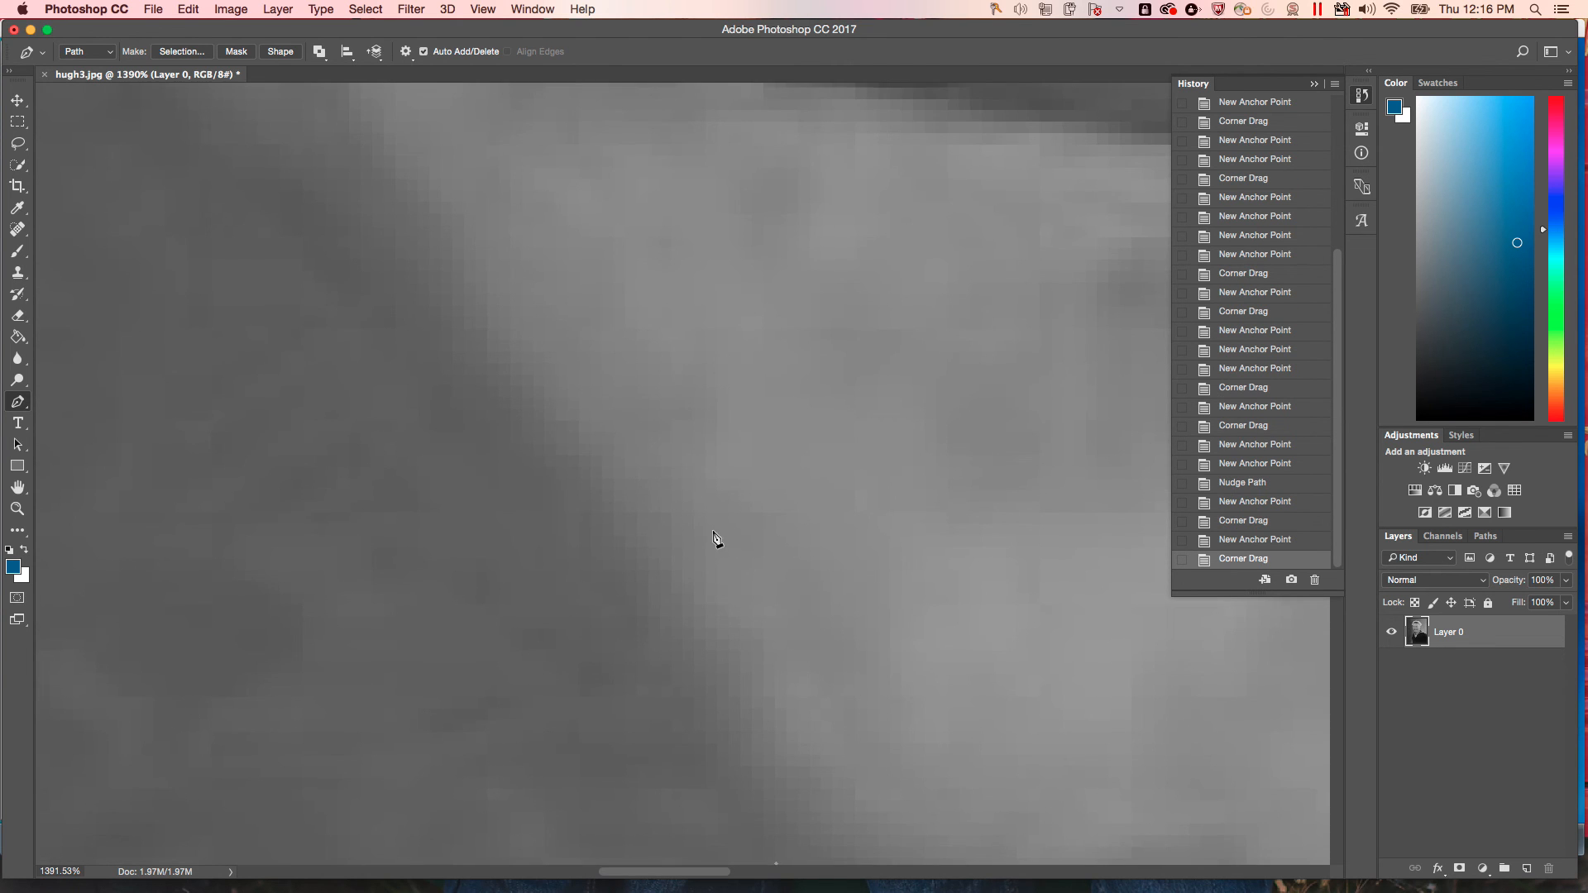
left_click_drag(556, 468, 533, 454)
left_click(532, 453)
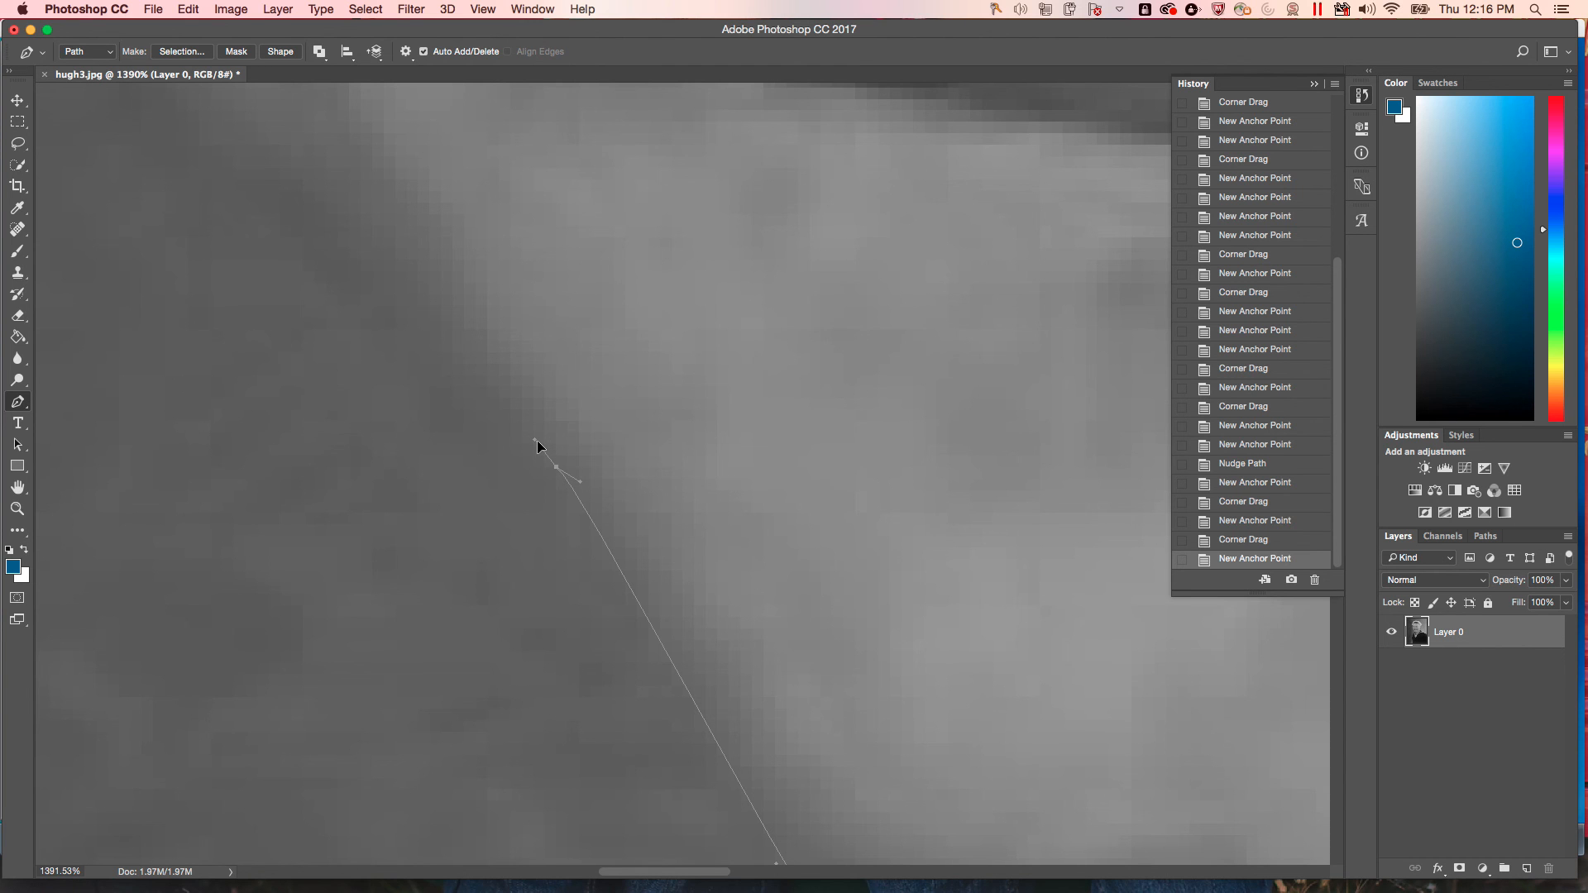
left_click(535, 442, "alt")
Add a short-handled curved anchor on the jaw edge just below the mouth corner, slanting toward the cheek.
scroll(538, 451, "up", 10)
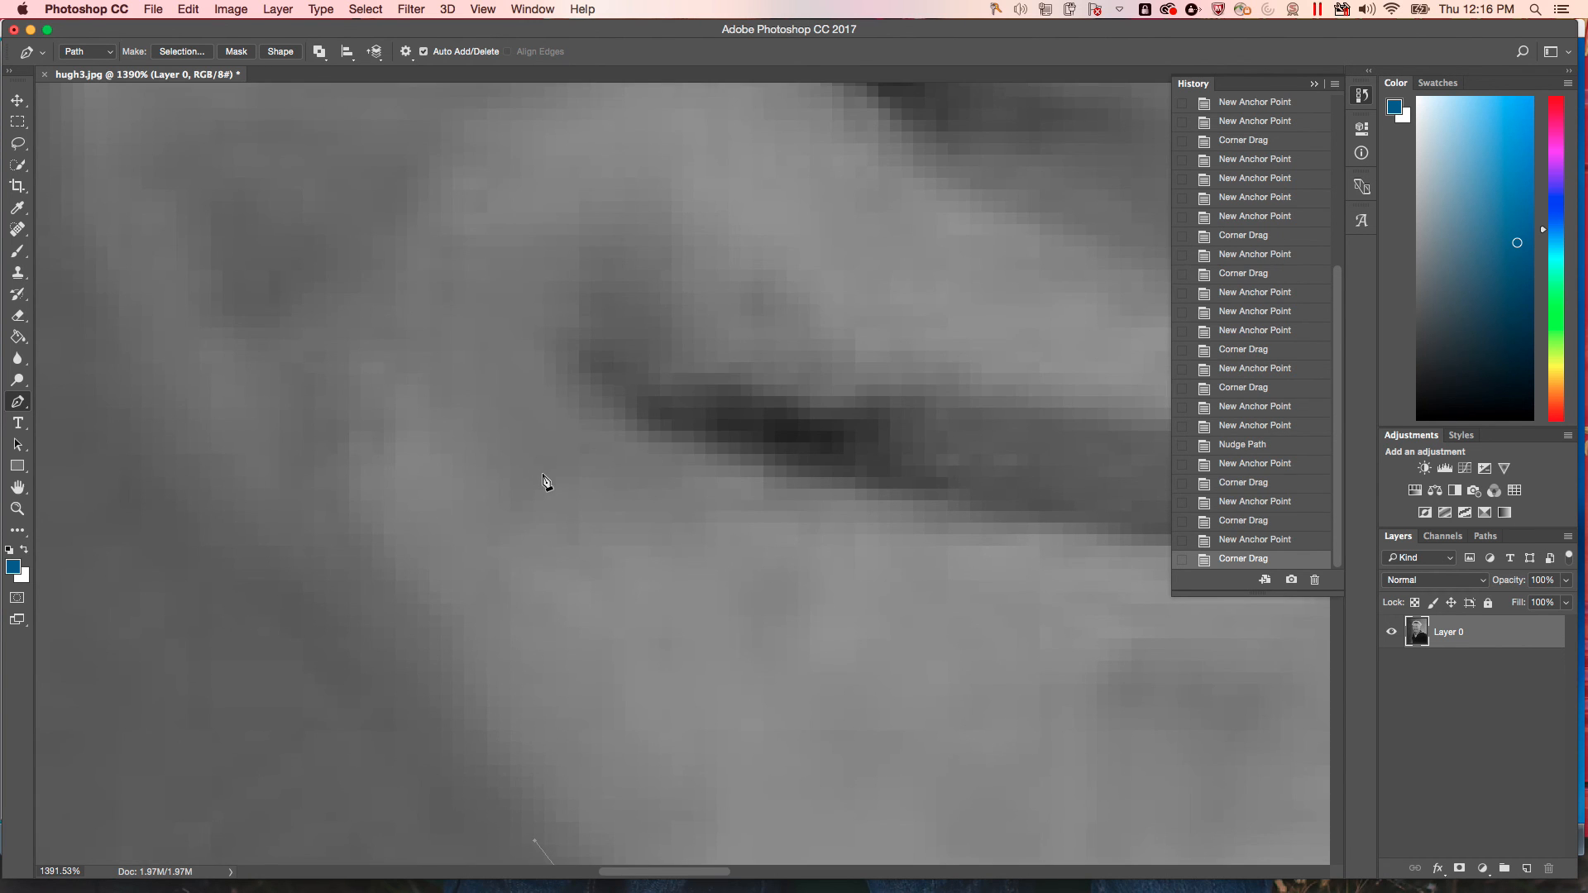
scroll(542, 475, "left", 2)
scroll(542, 481, "left", 6)
scroll(542, 483, "down", 5)
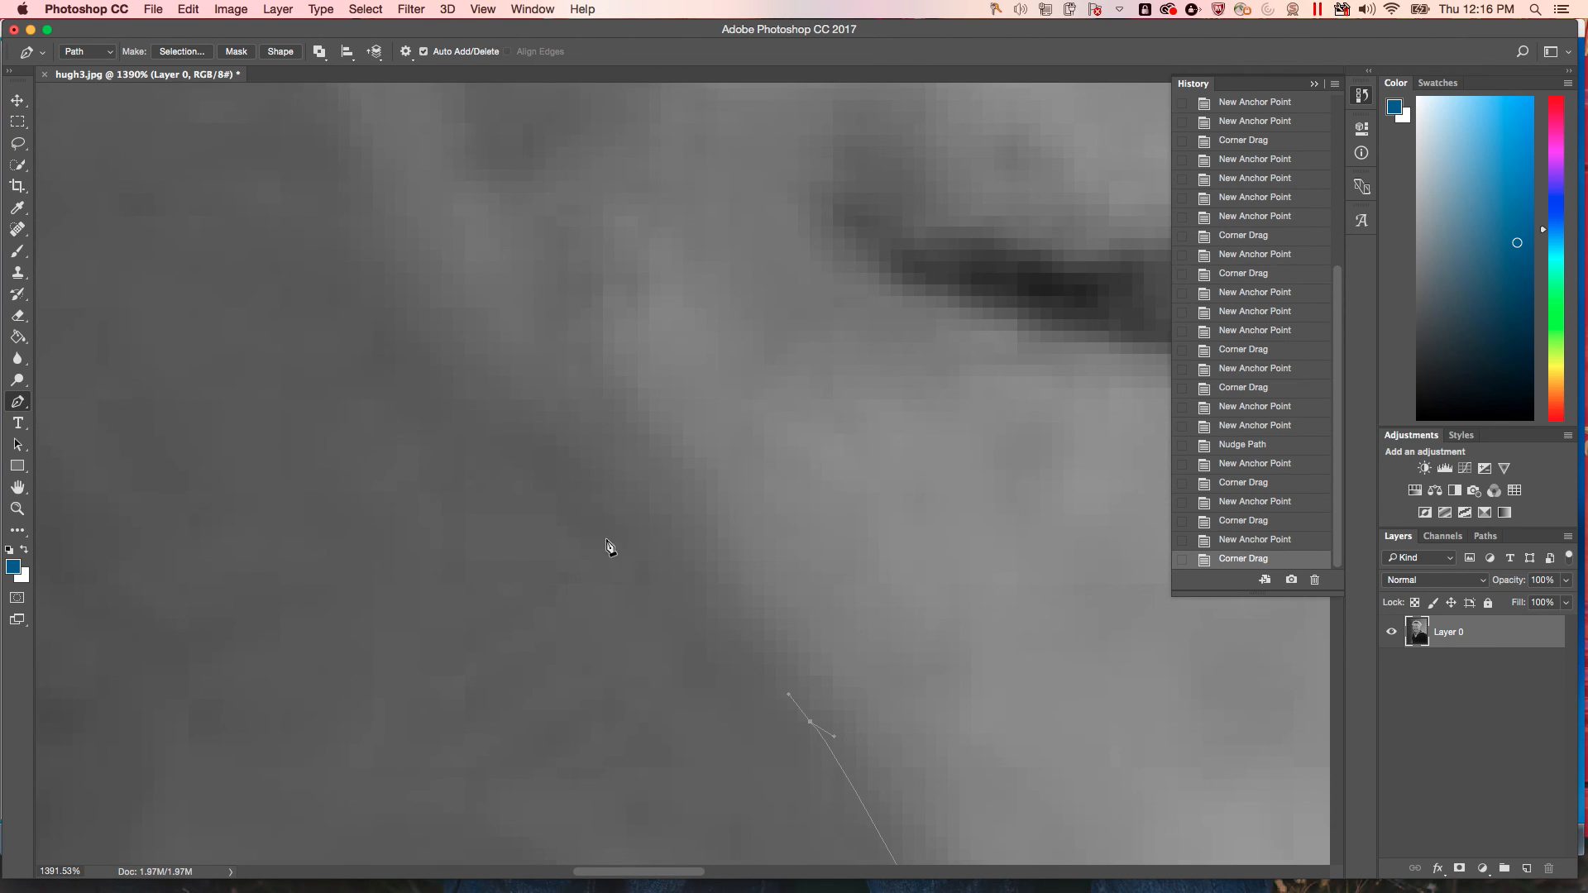
scroll(463, 411, "down", 10)
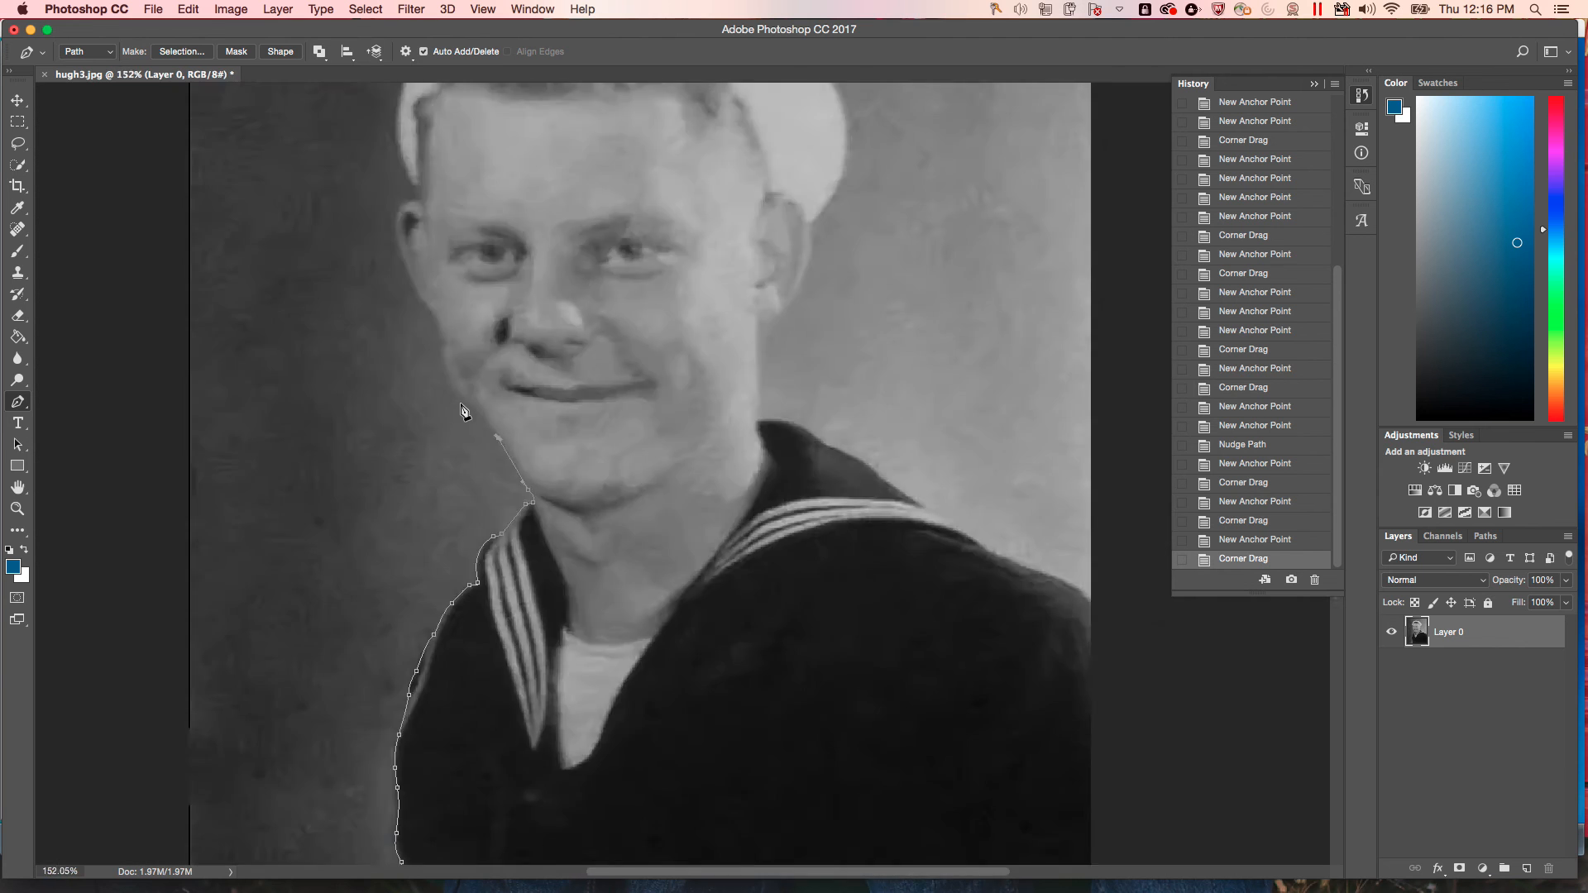
scroll(460, 412, "up", 5)
scroll(518, 444, "up", 5)
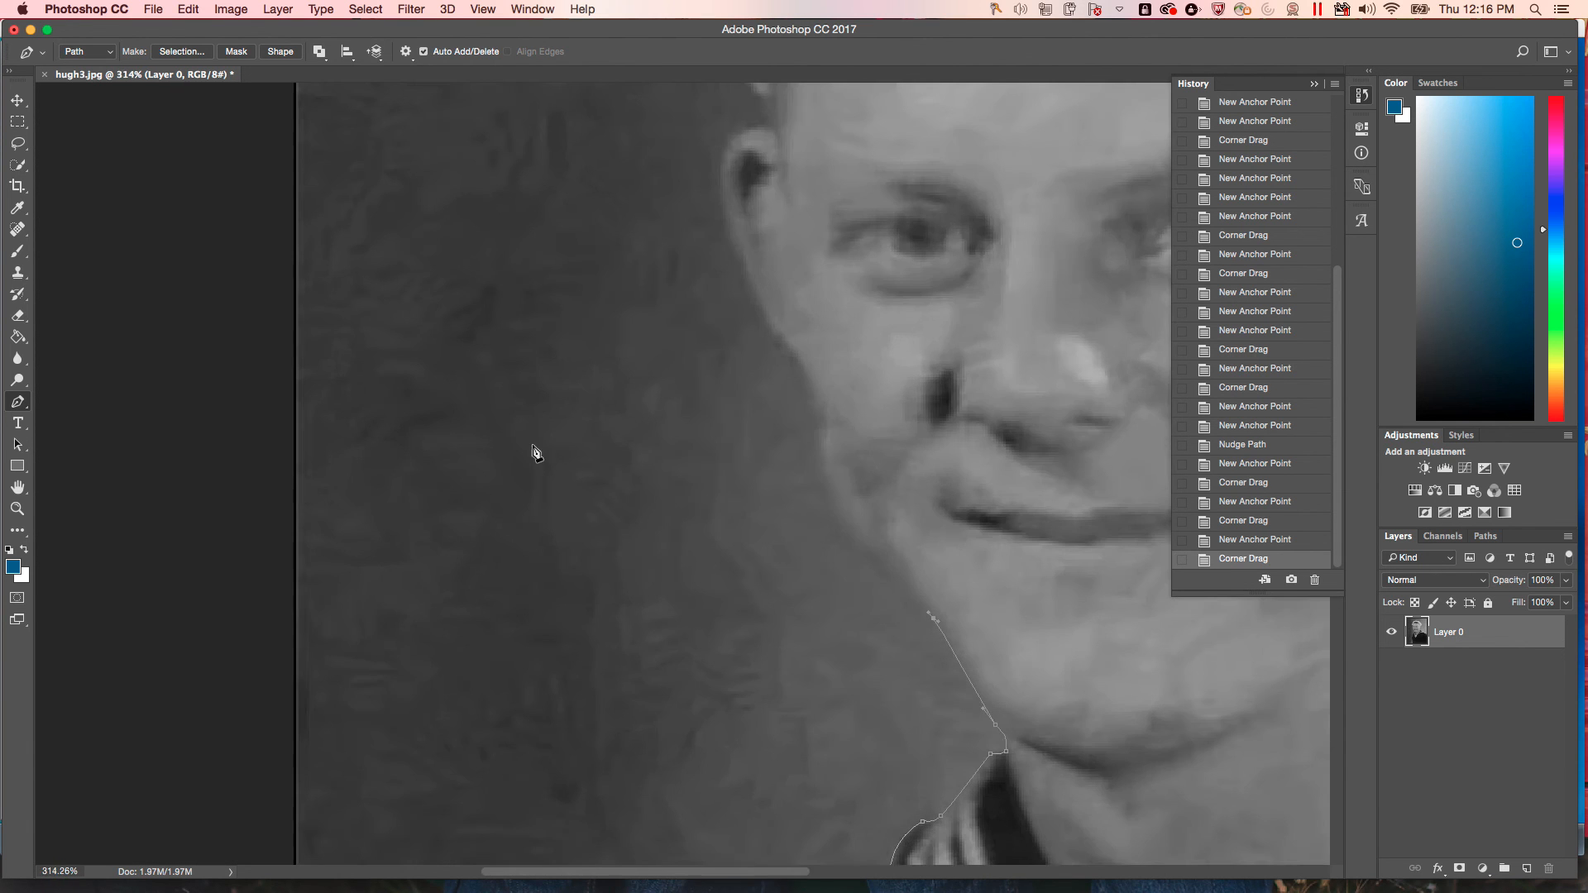
scroll(574, 461, "down", 2)
scroll(579, 464, "down", 1)
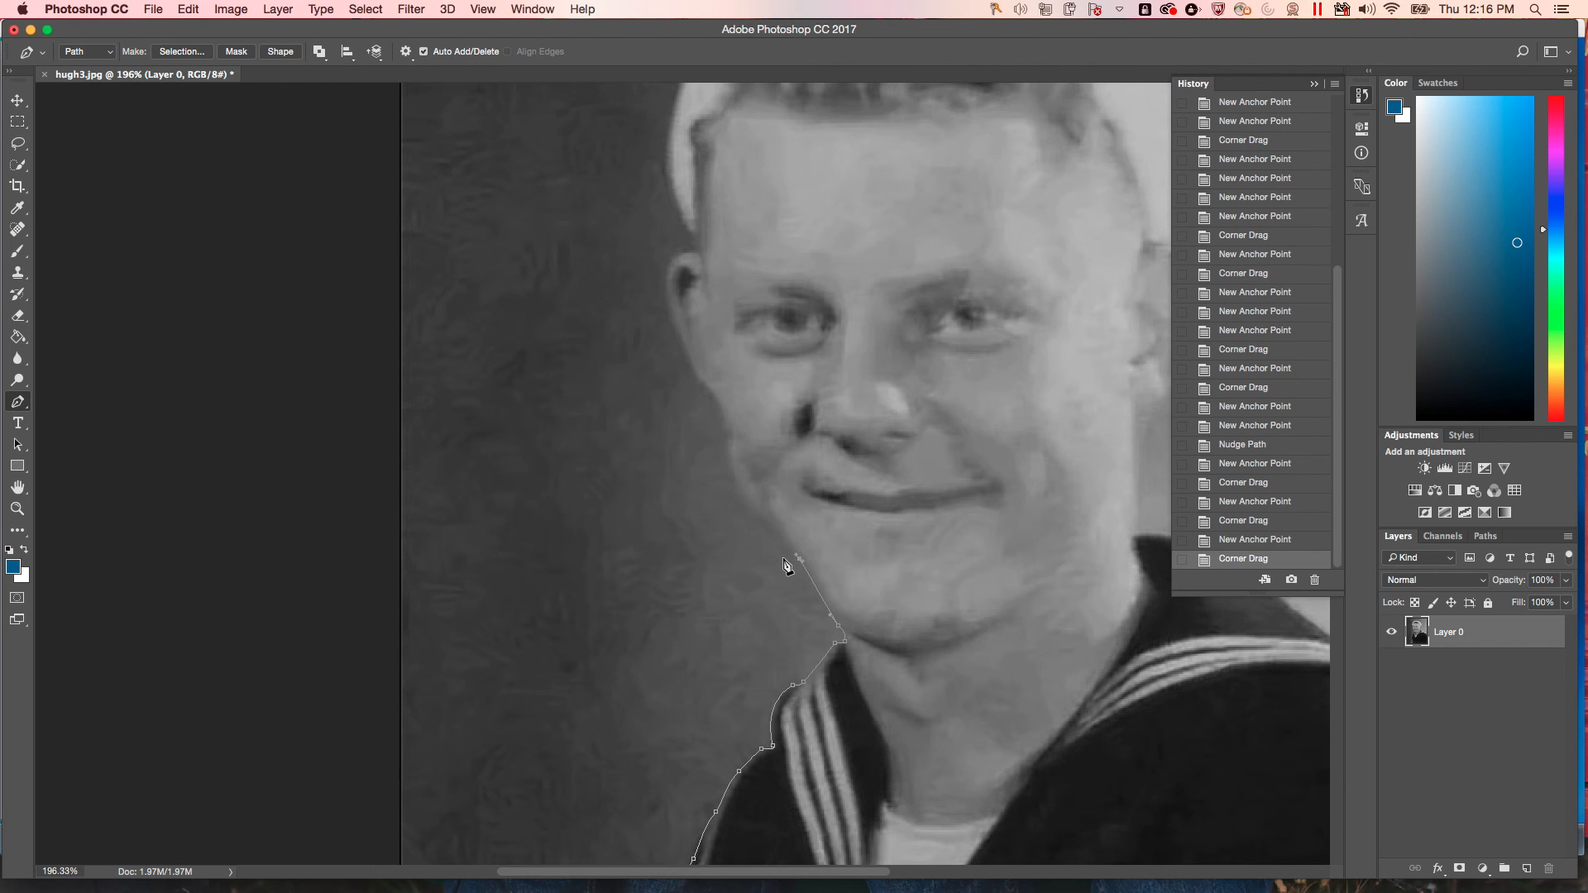
scroll(783, 558, "up", 12)
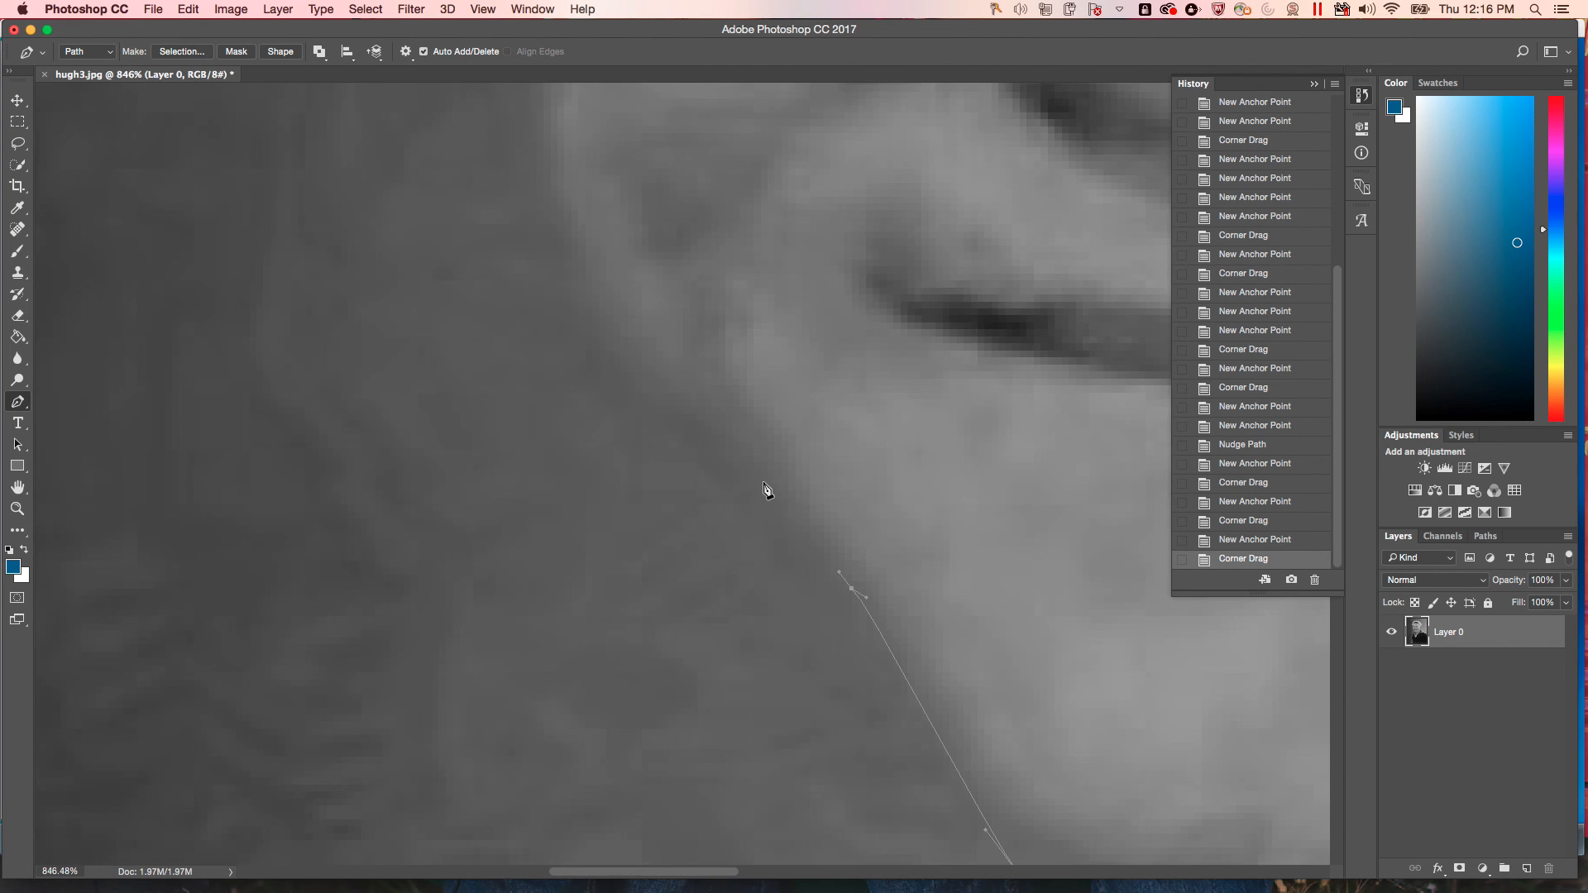
left_click_drag(740, 483, 708, 458)
Add a curved anchor on the lower cheek's outer edge with its handles slanting steeply up the cheek.
scroll(710, 463, "up", 3)
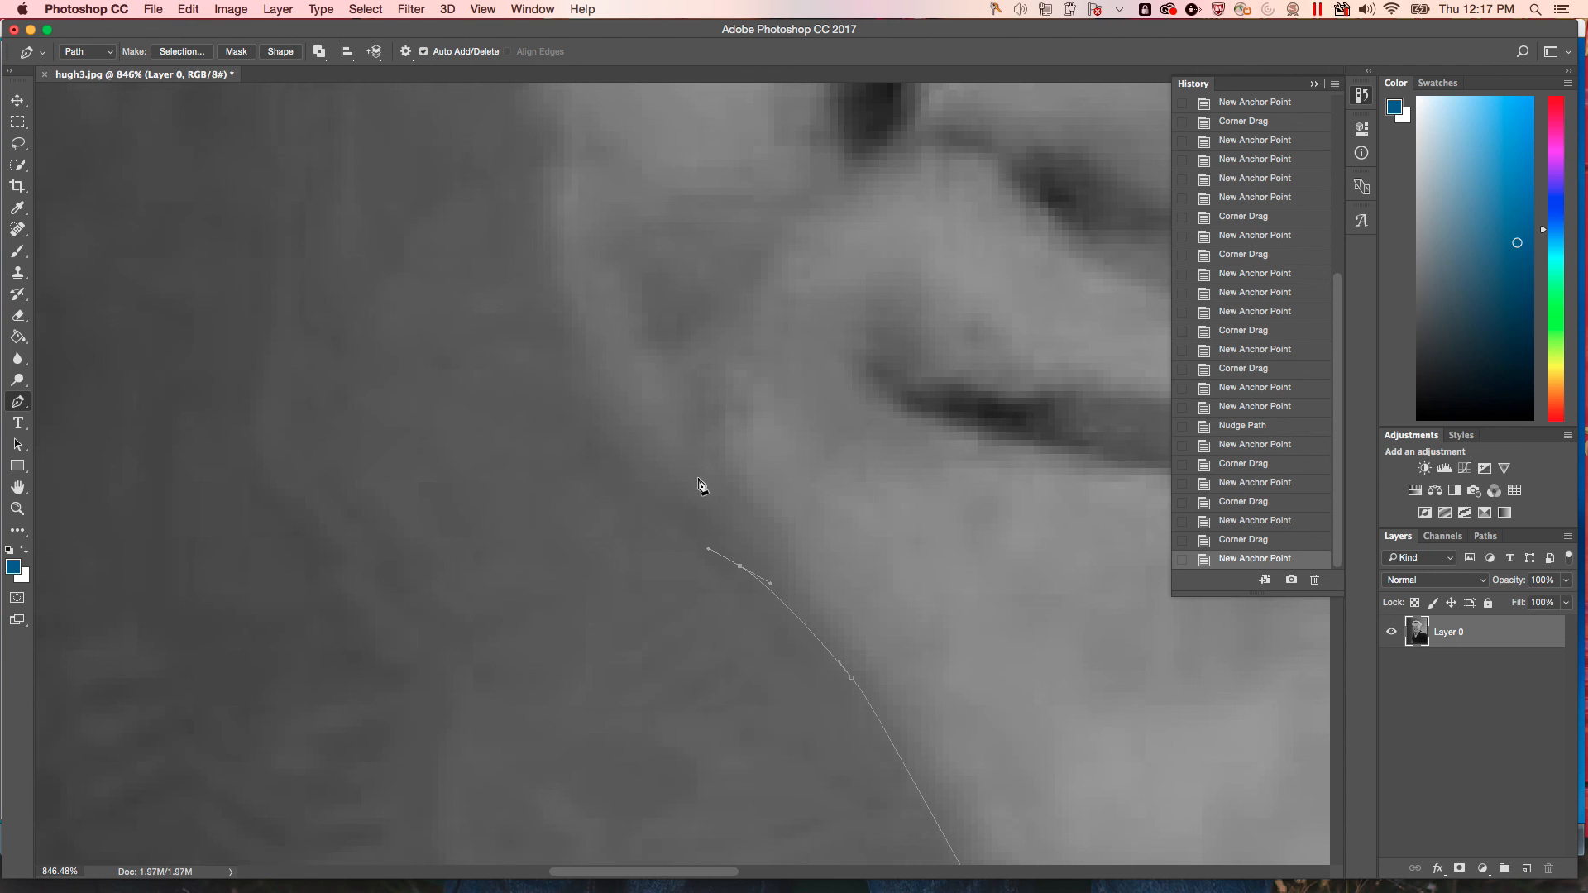
scroll(625, 471, "down", 1)
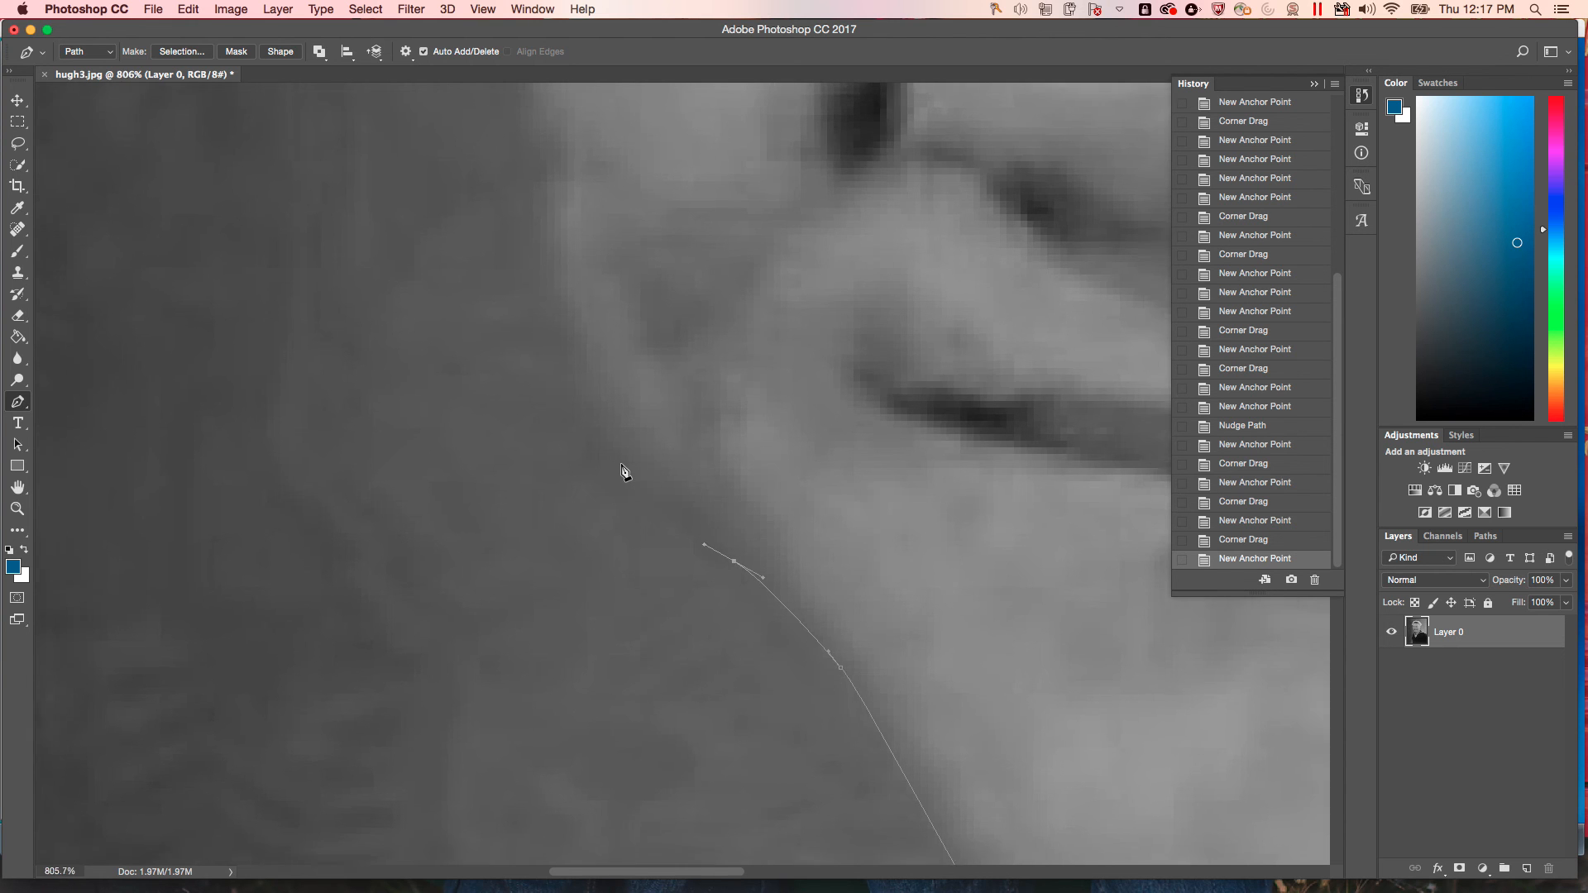
scroll(625, 470, "down", 2)
scroll(625, 470, "down", 2)
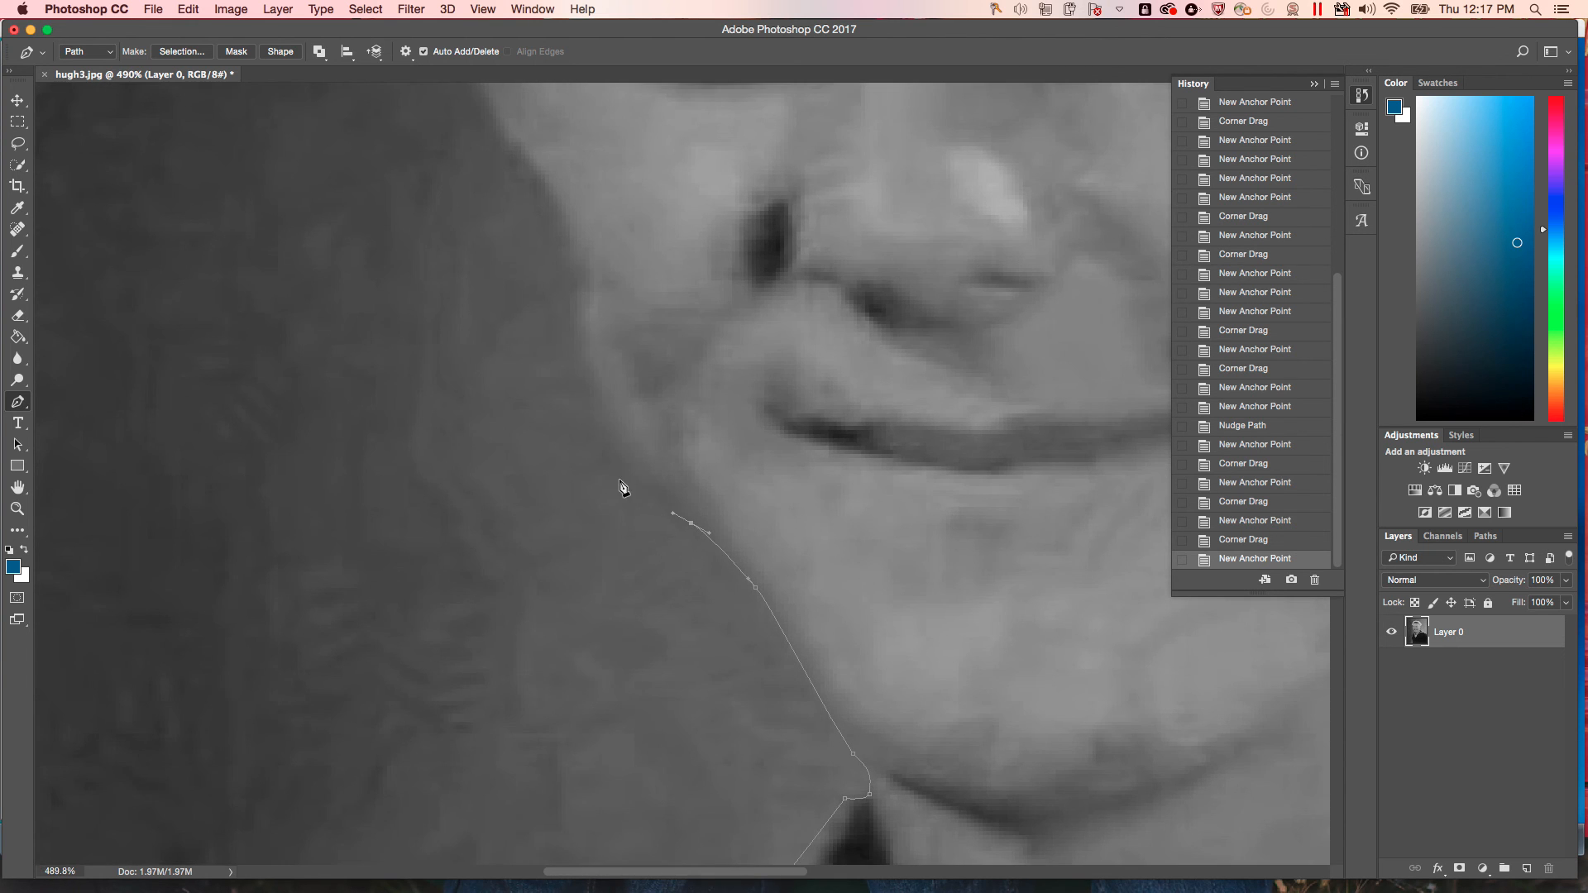
left_click(605, 427)
Add three closely spaced, short-handled anchors up the outer edge of the cheek bulge, the last one with near-vertical handles.
scroll(604, 430, "up", 2)
scroll(604, 449, "up", 1)
scroll(604, 451, "up", 1)
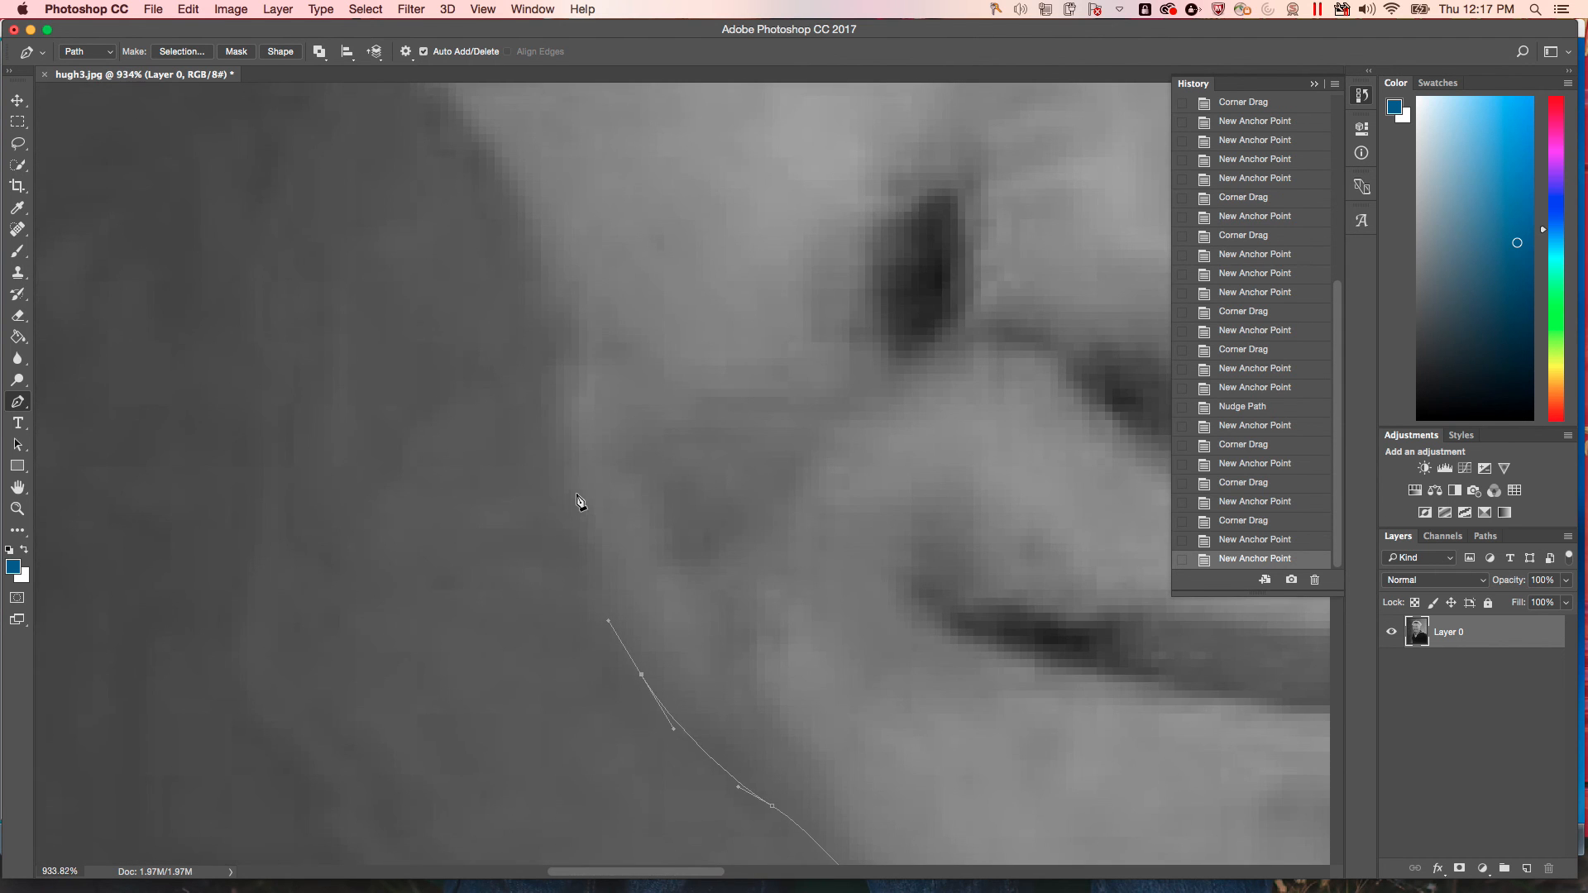
left_click_drag(596, 579, 592, 567)
left_click(592, 555)
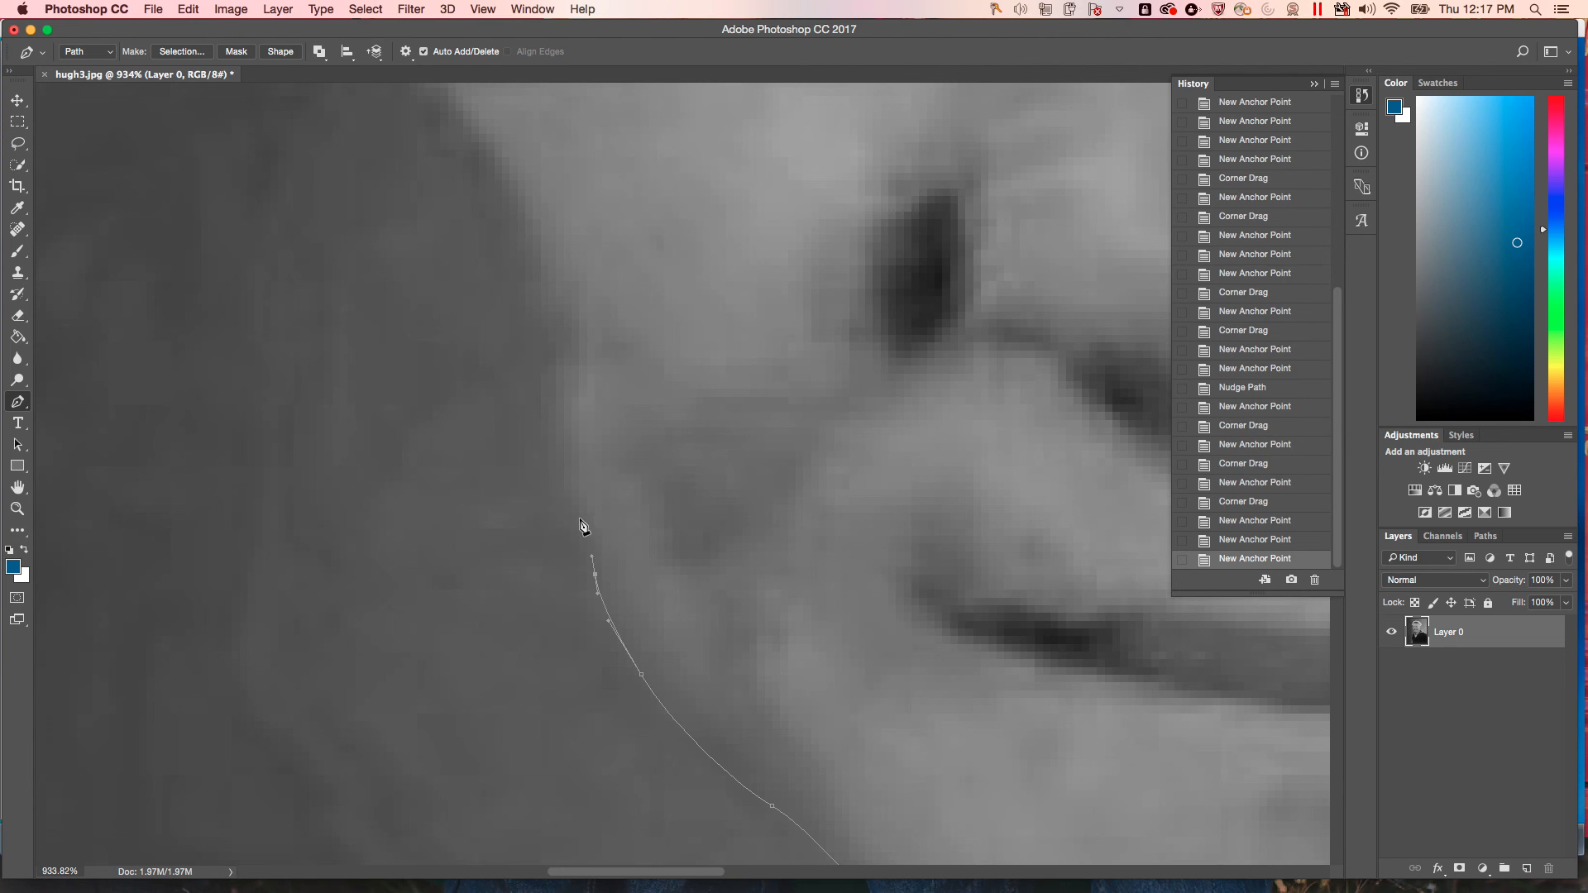
left_click(570, 491)
scroll(571, 491, "up", 2)
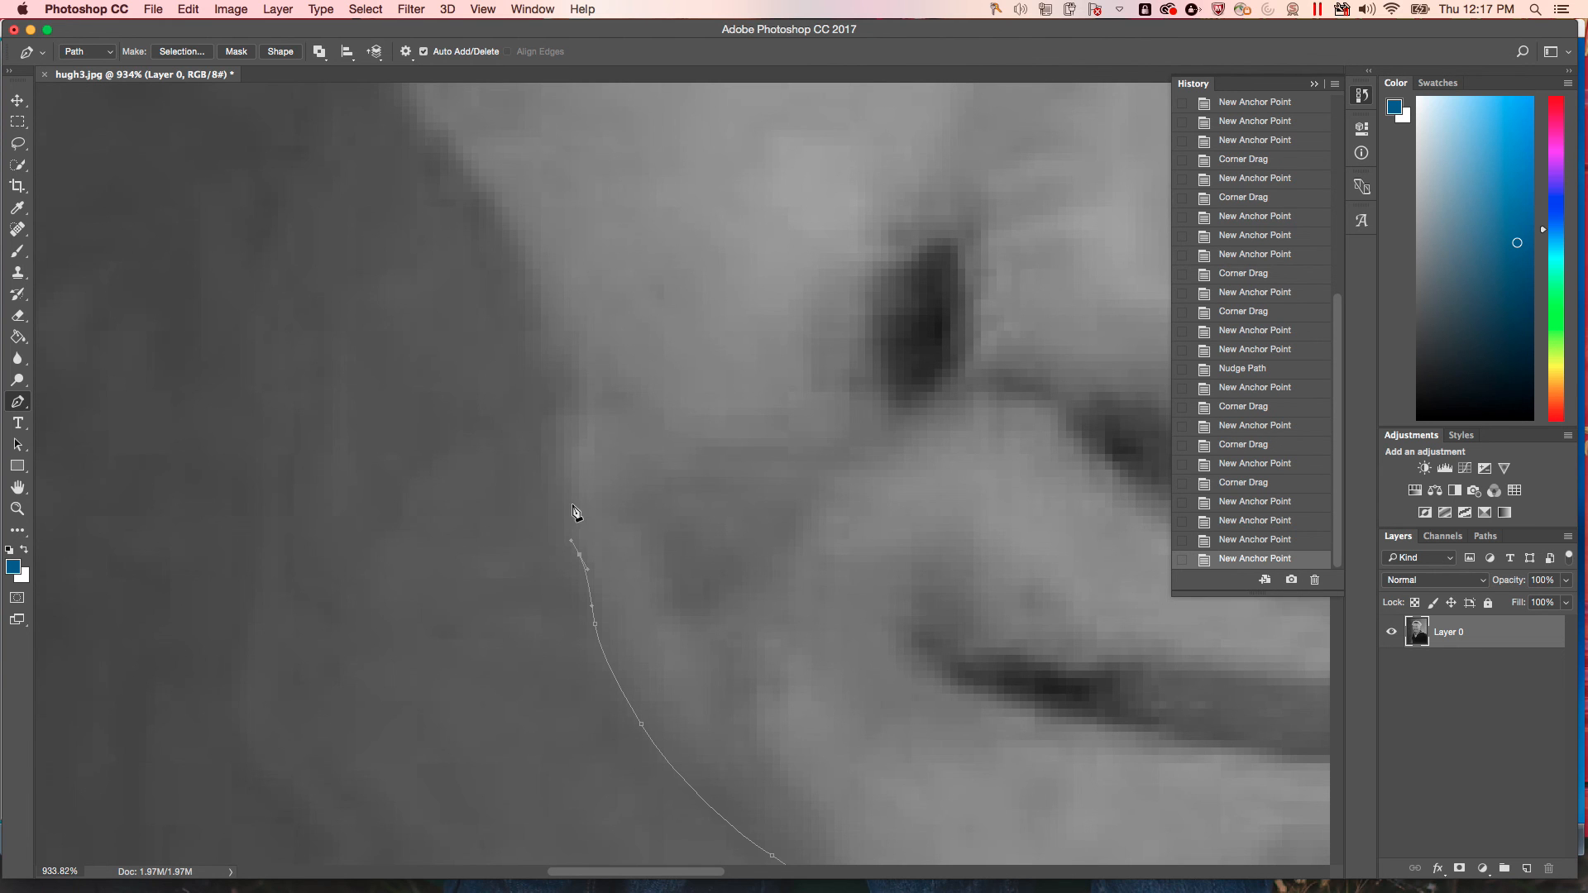
scroll(563, 517, "up", 1)
left_click_drag(556, 518, 557, 502)
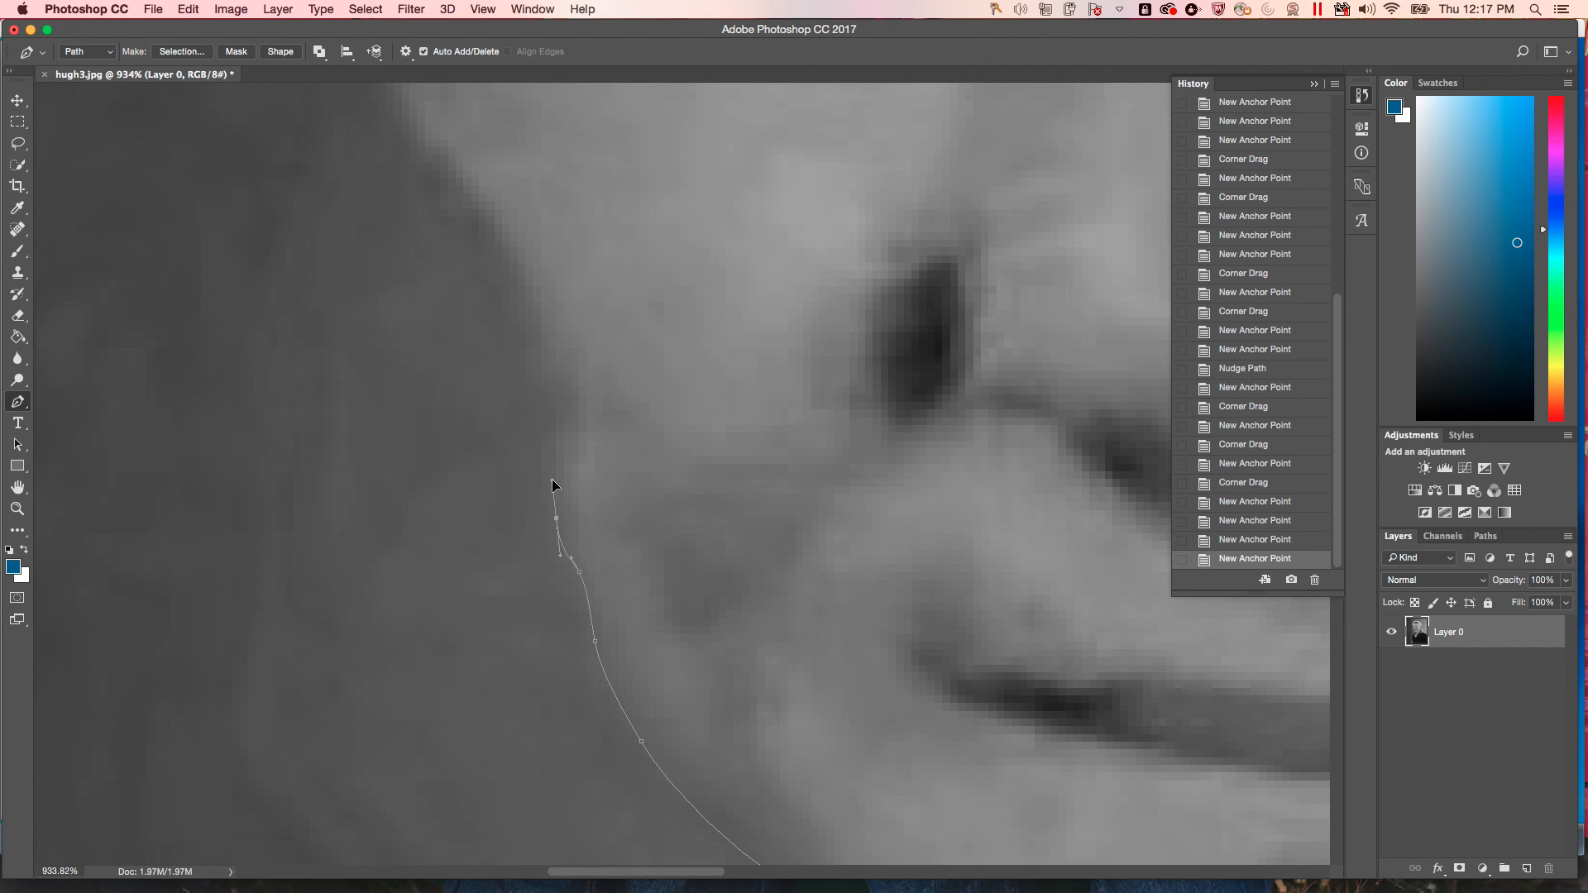
left_click_drag(552, 479, 552, 479)
Add a curved anchor above the cheek bulge with its handles slanting up toward the ear.
scroll(553, 481, "up", 3)
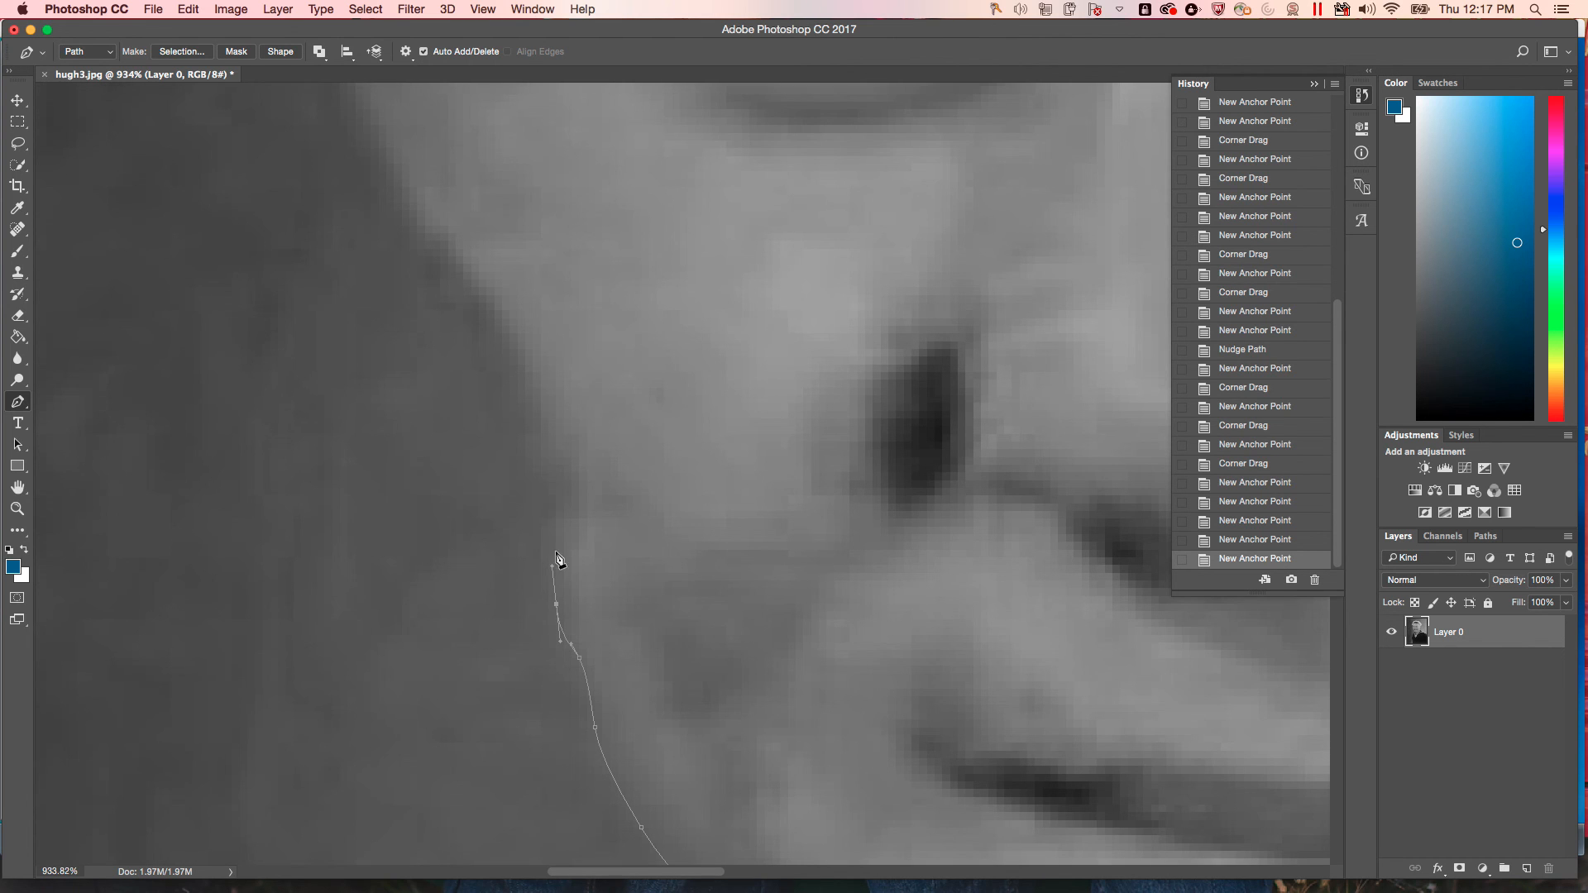
scroll(551, 583, "up", 3)
scroll(549, 574, "up", 1)
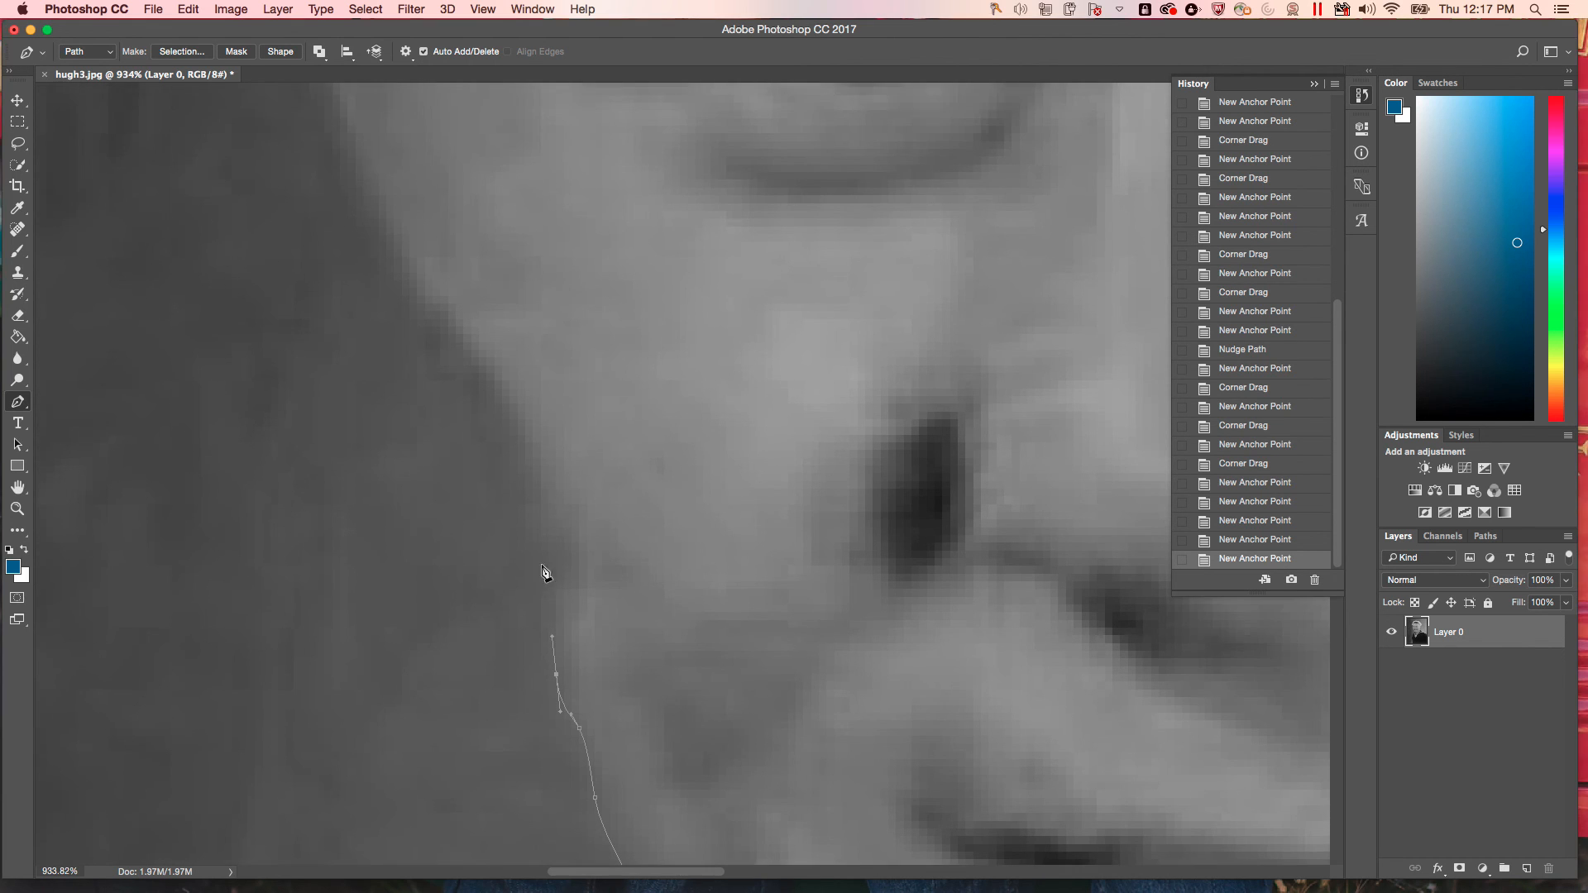
left_click_drag(530, 511, 503, 467)
Add a long-handled anchor on the face edge below the ear and steer its forward handle up along the lobe.
scroll(507, 471, "up", 15)
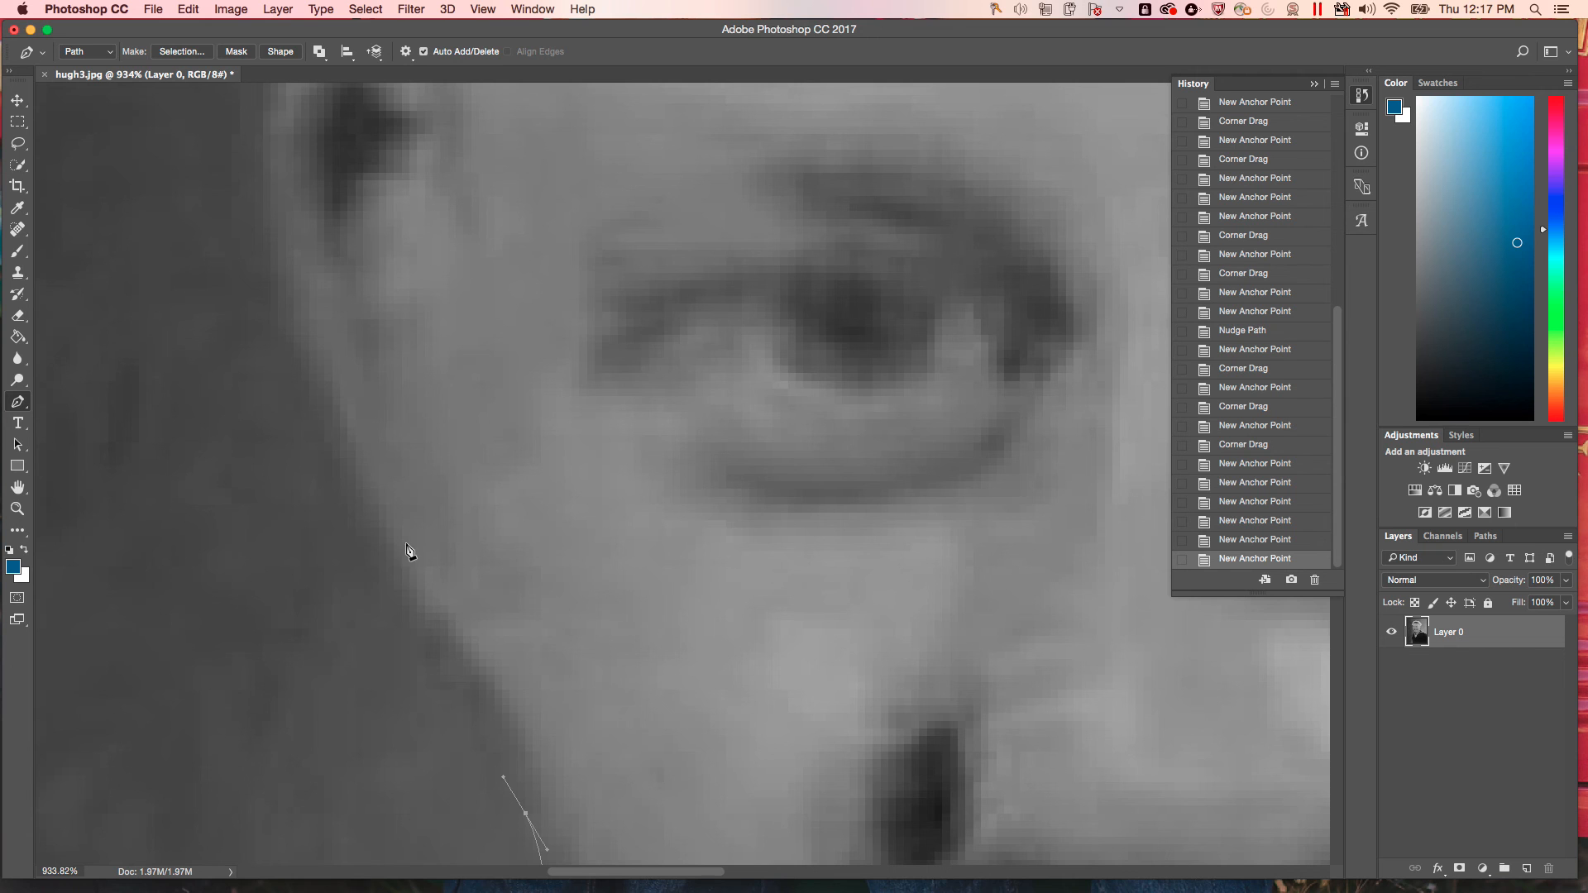
left_click_drag(370, 520, 318, 450)
scroll(323, 459, "up", 5)
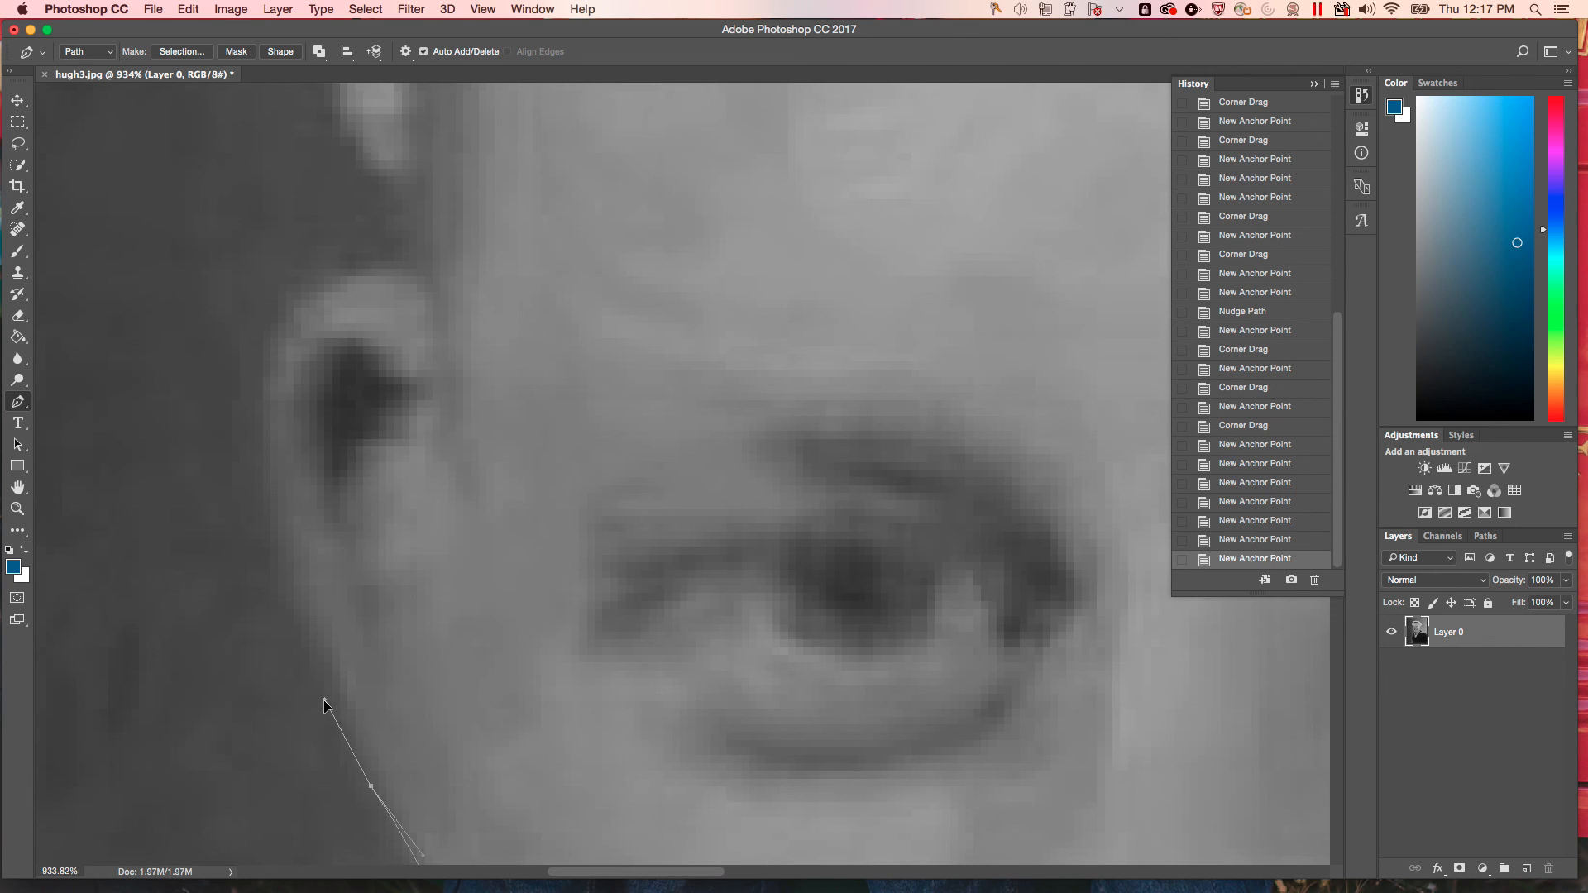
left_click(325, 701, "alt")
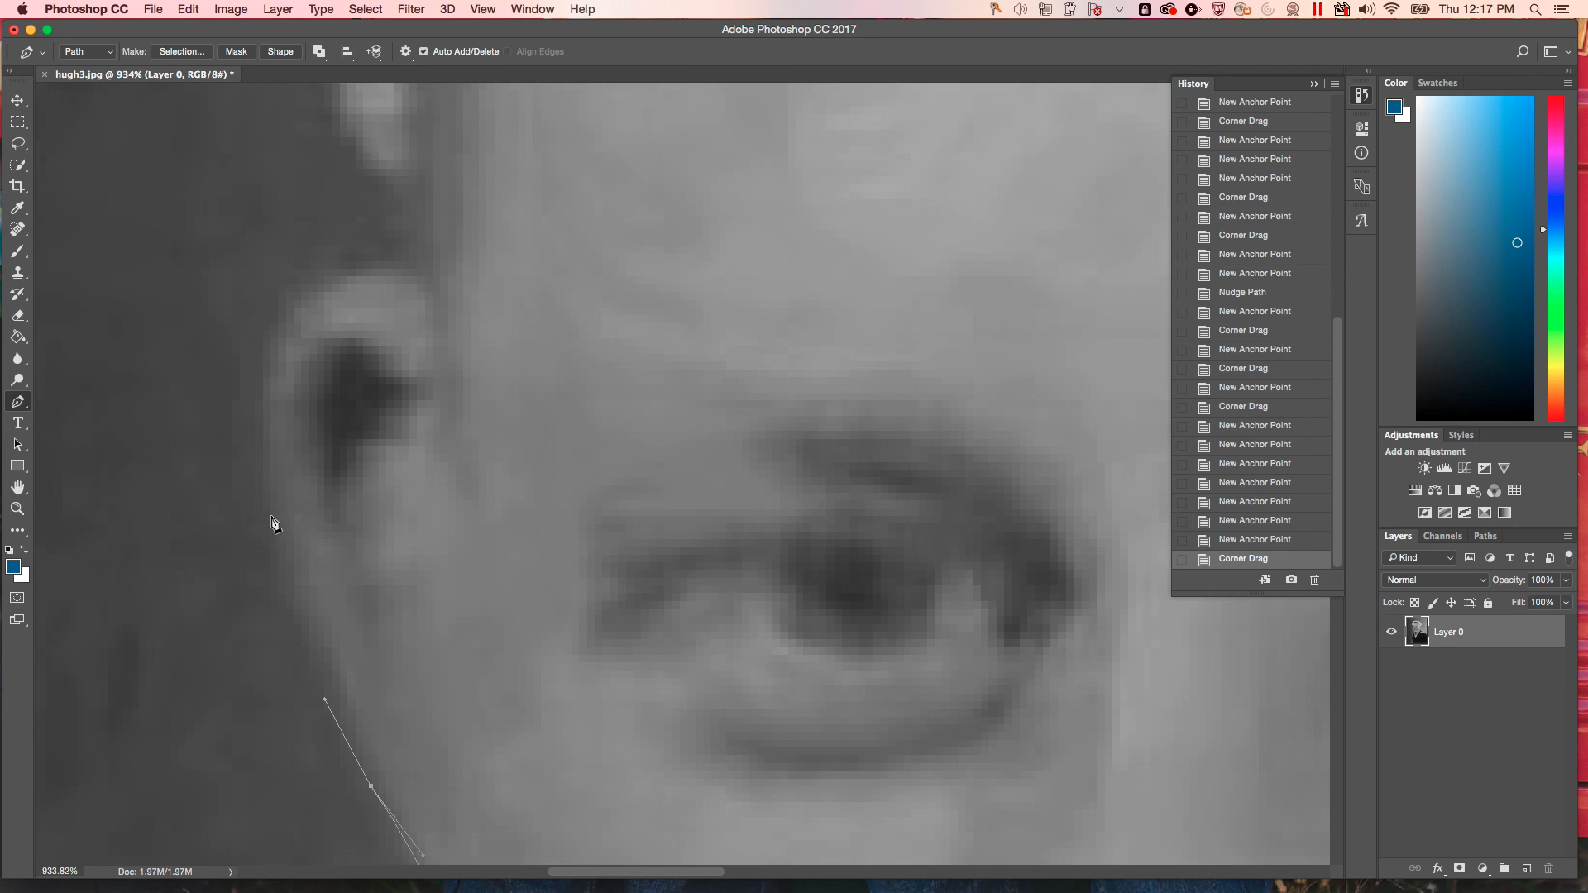
Add an anchor with long, near-vertical handles on the ear's outer edge and a curved anchor at the ear's upper outer corner.
left_click_drag(262, 508, 257, 407)
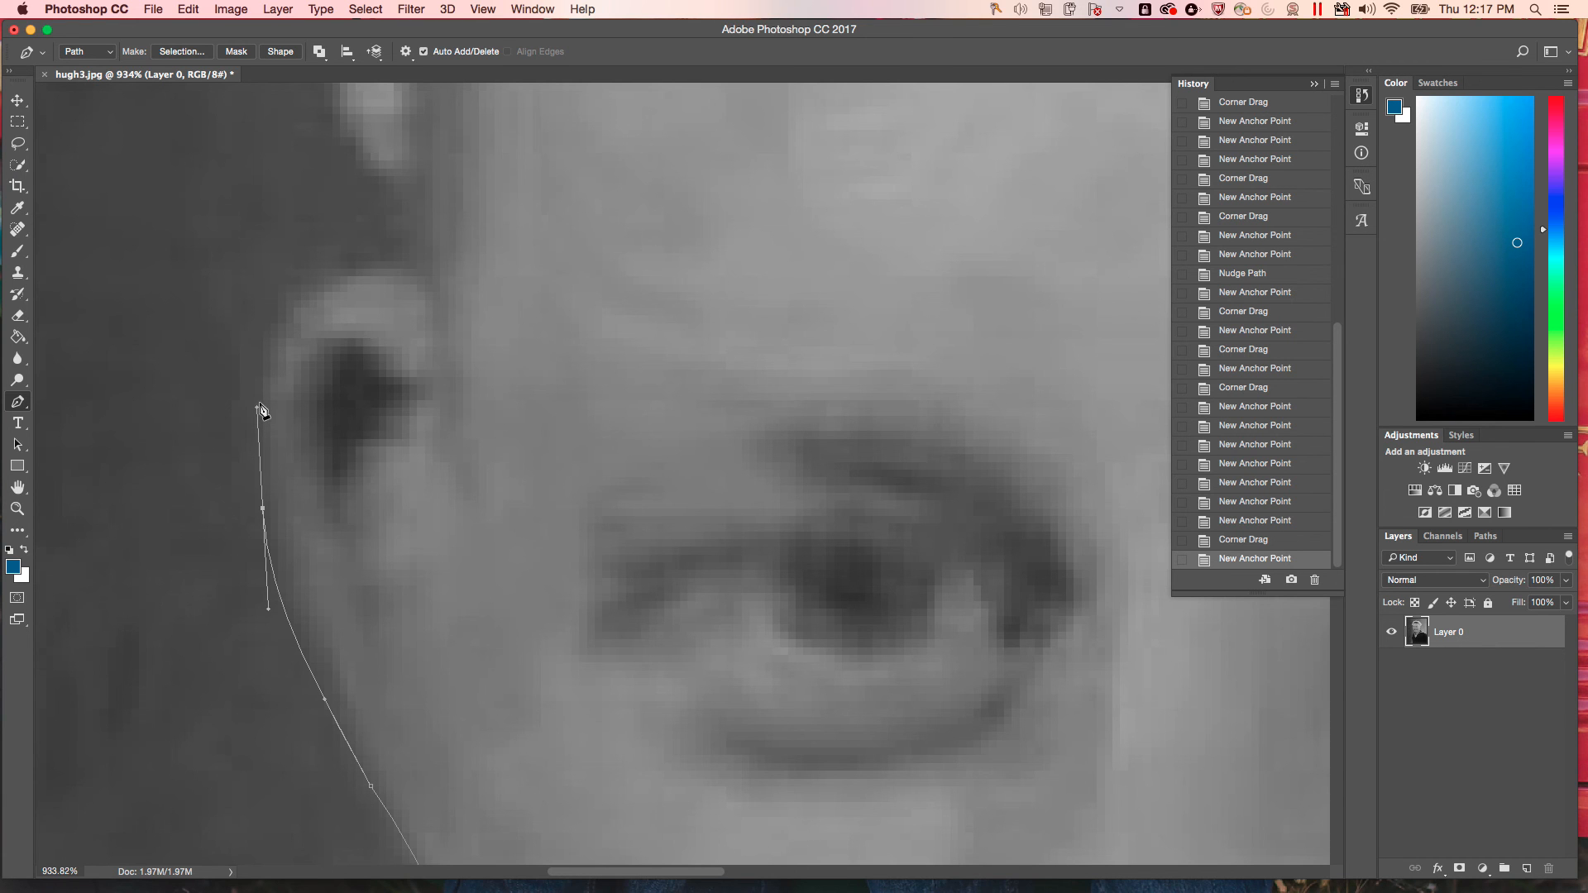
scroll(266, 417, "up", 5)
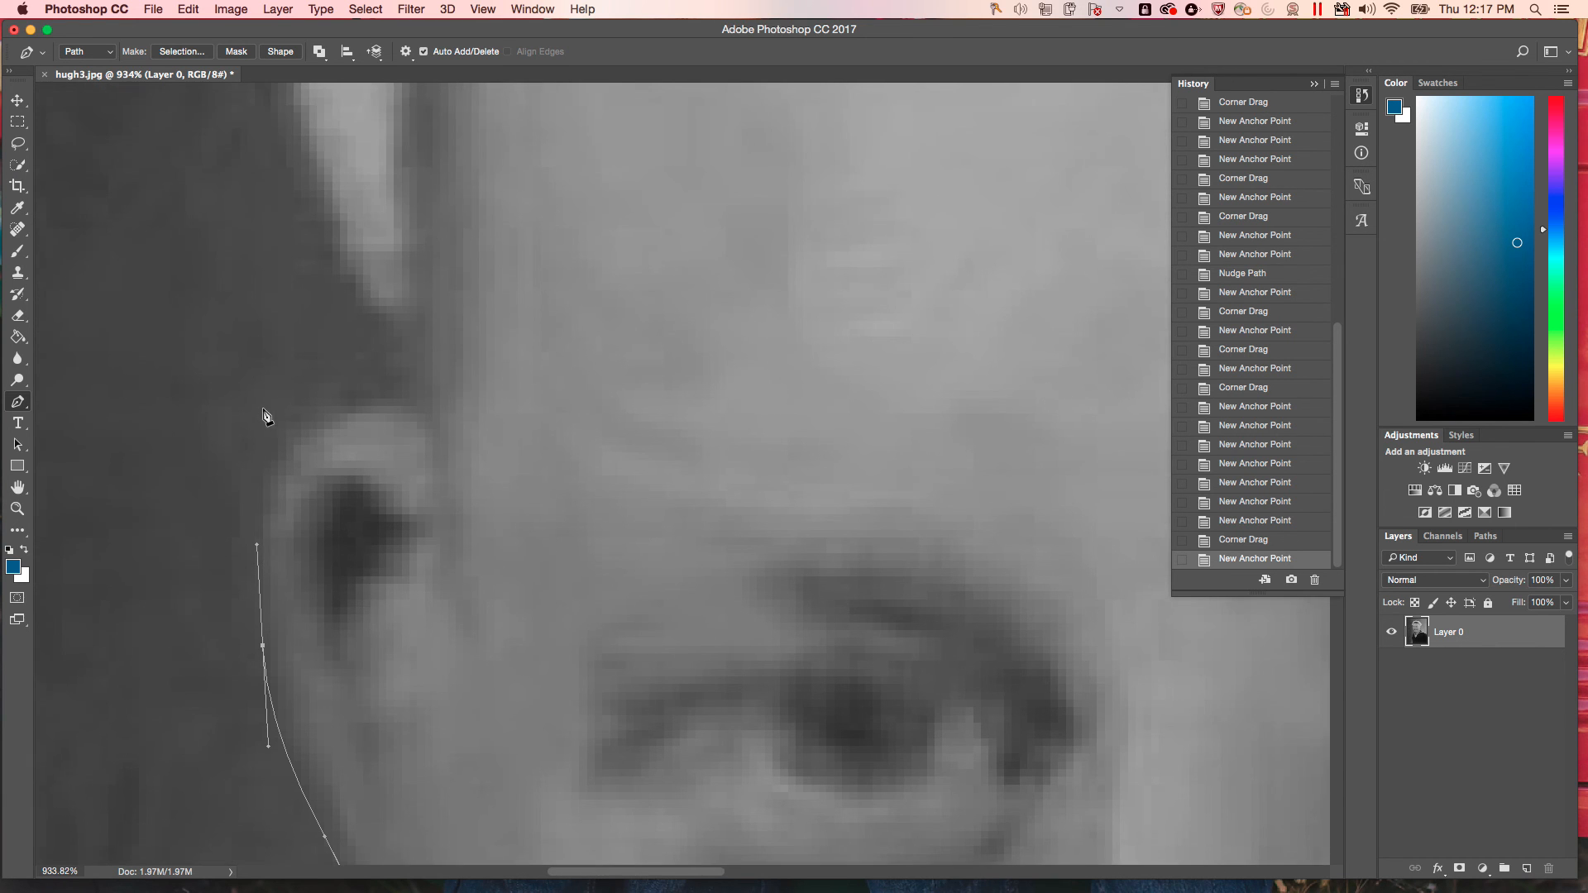
left_click_drag(309, 500, 390, 437)
Shorten the forward handle of the anchor at the ear's upper corner and add a short-handled horizontal anchor along the ear's top.
left_click(388, 439)
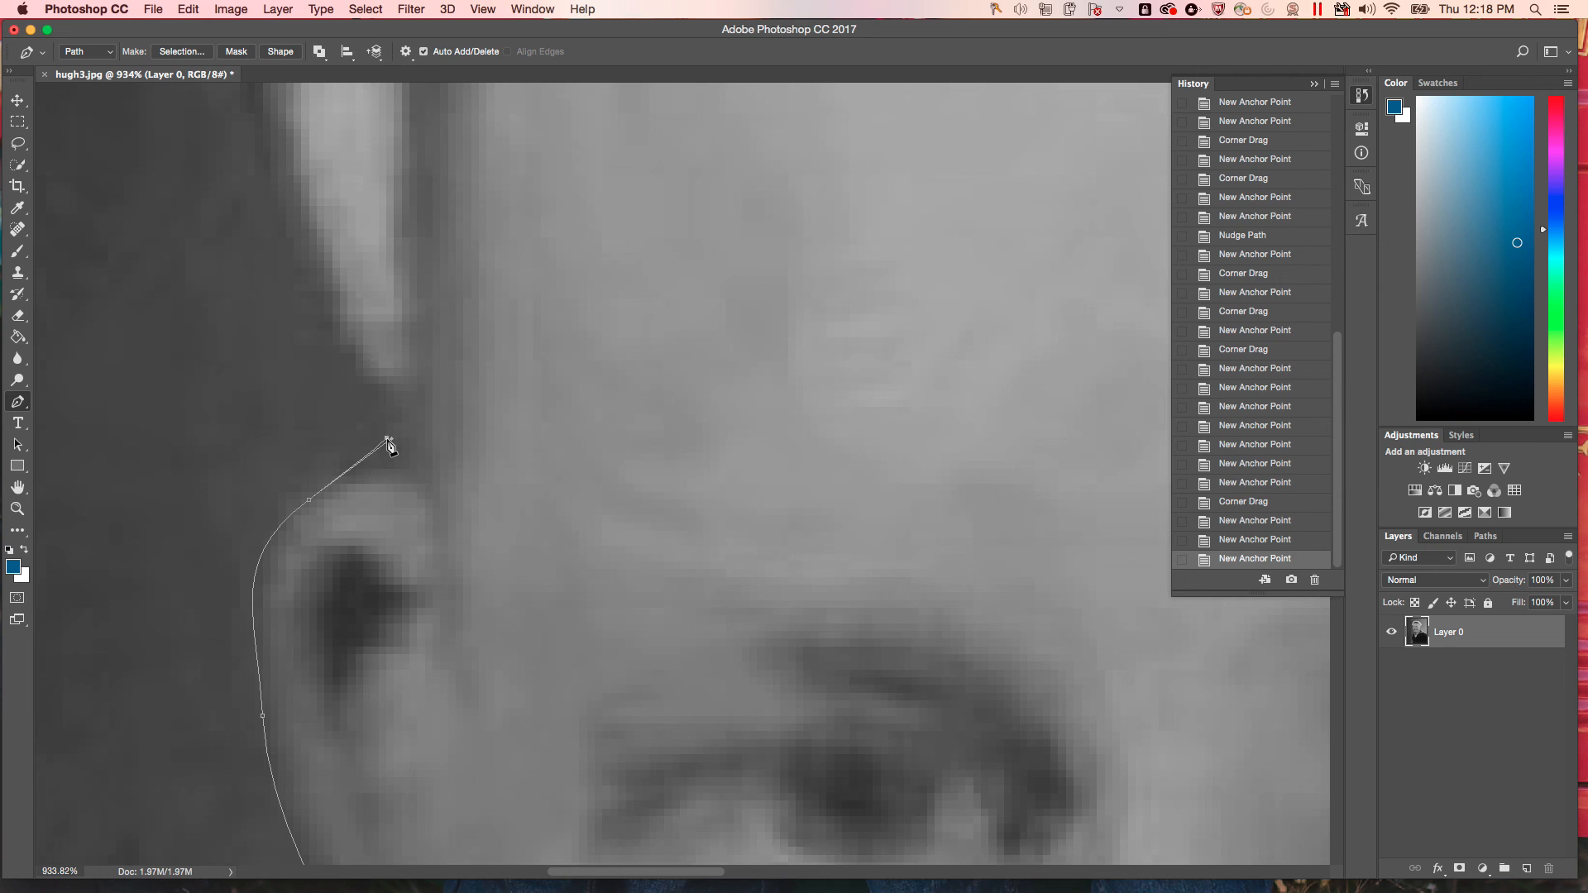
key("super+z")
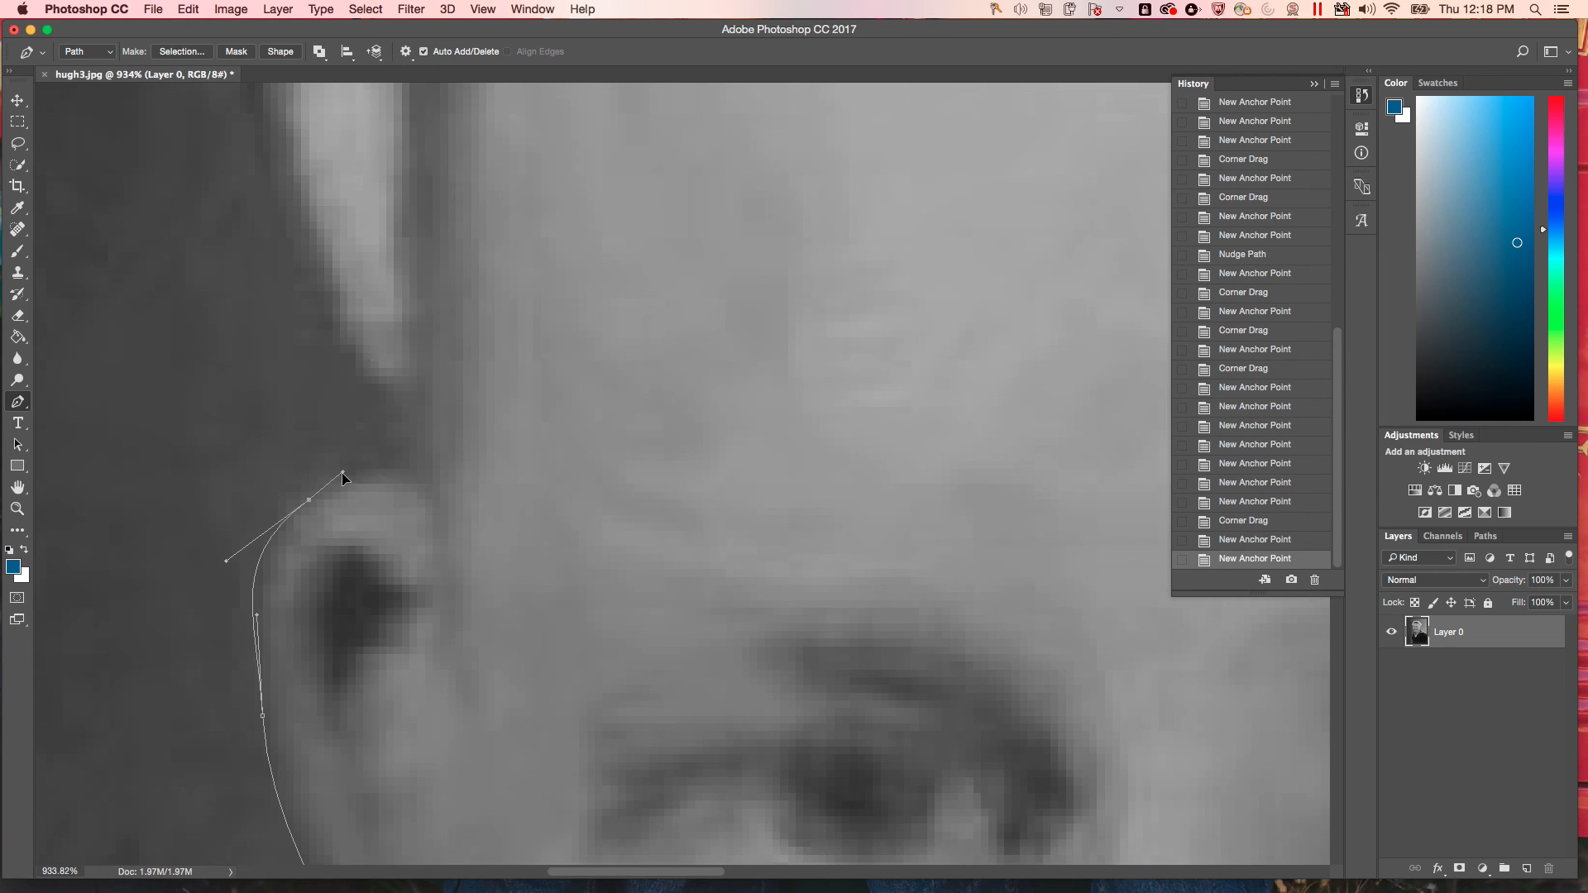
left_click_drag(341, 474, 340, 475)
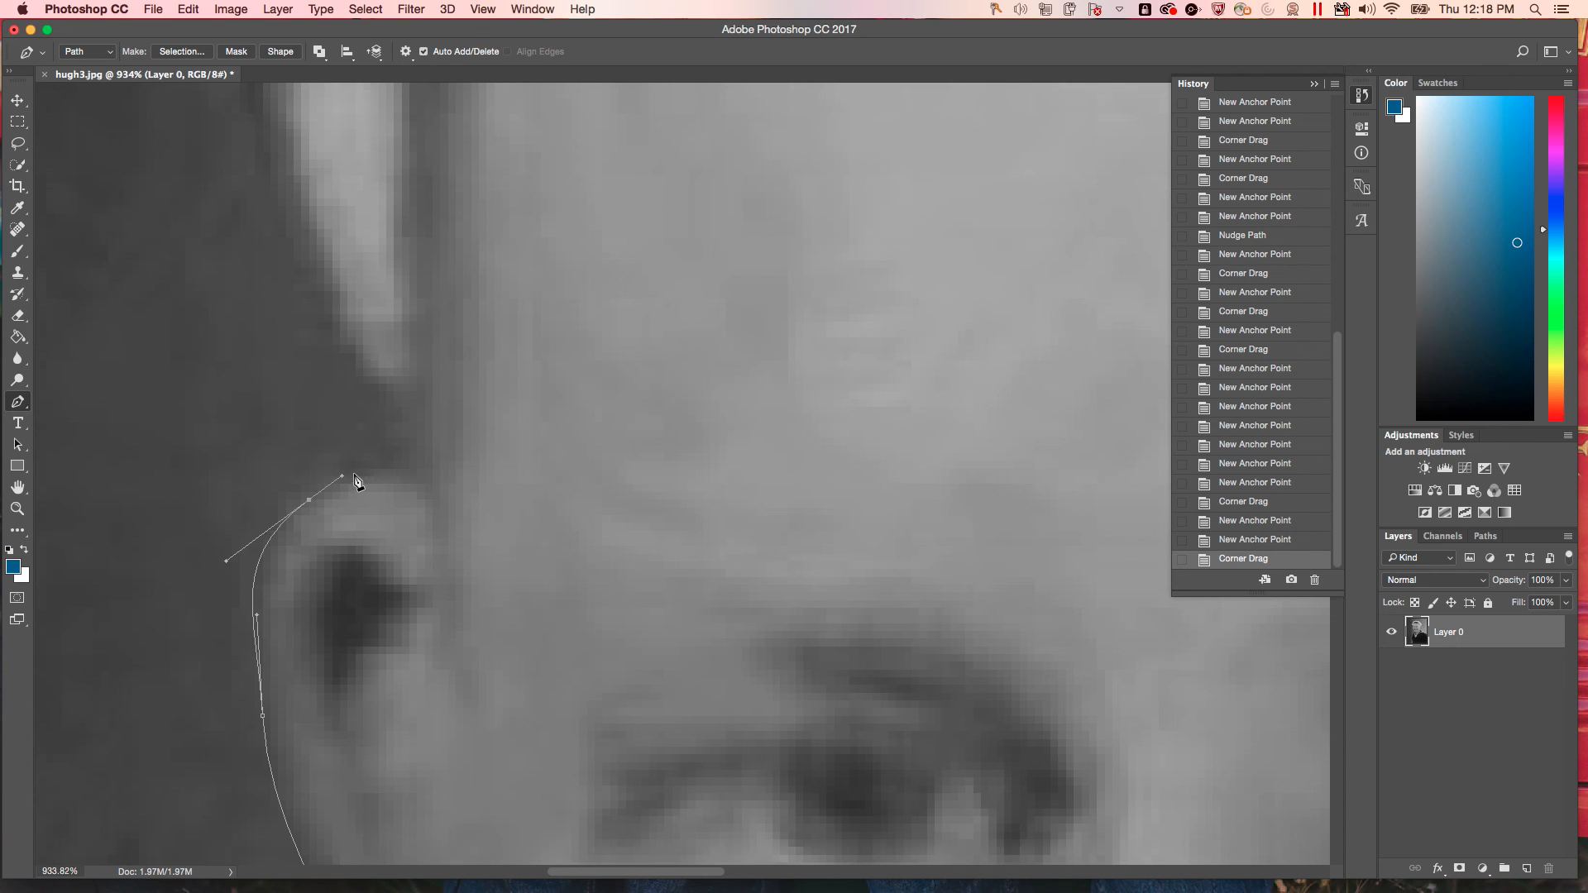
left_click(355, 477)
left_click(369, 474)
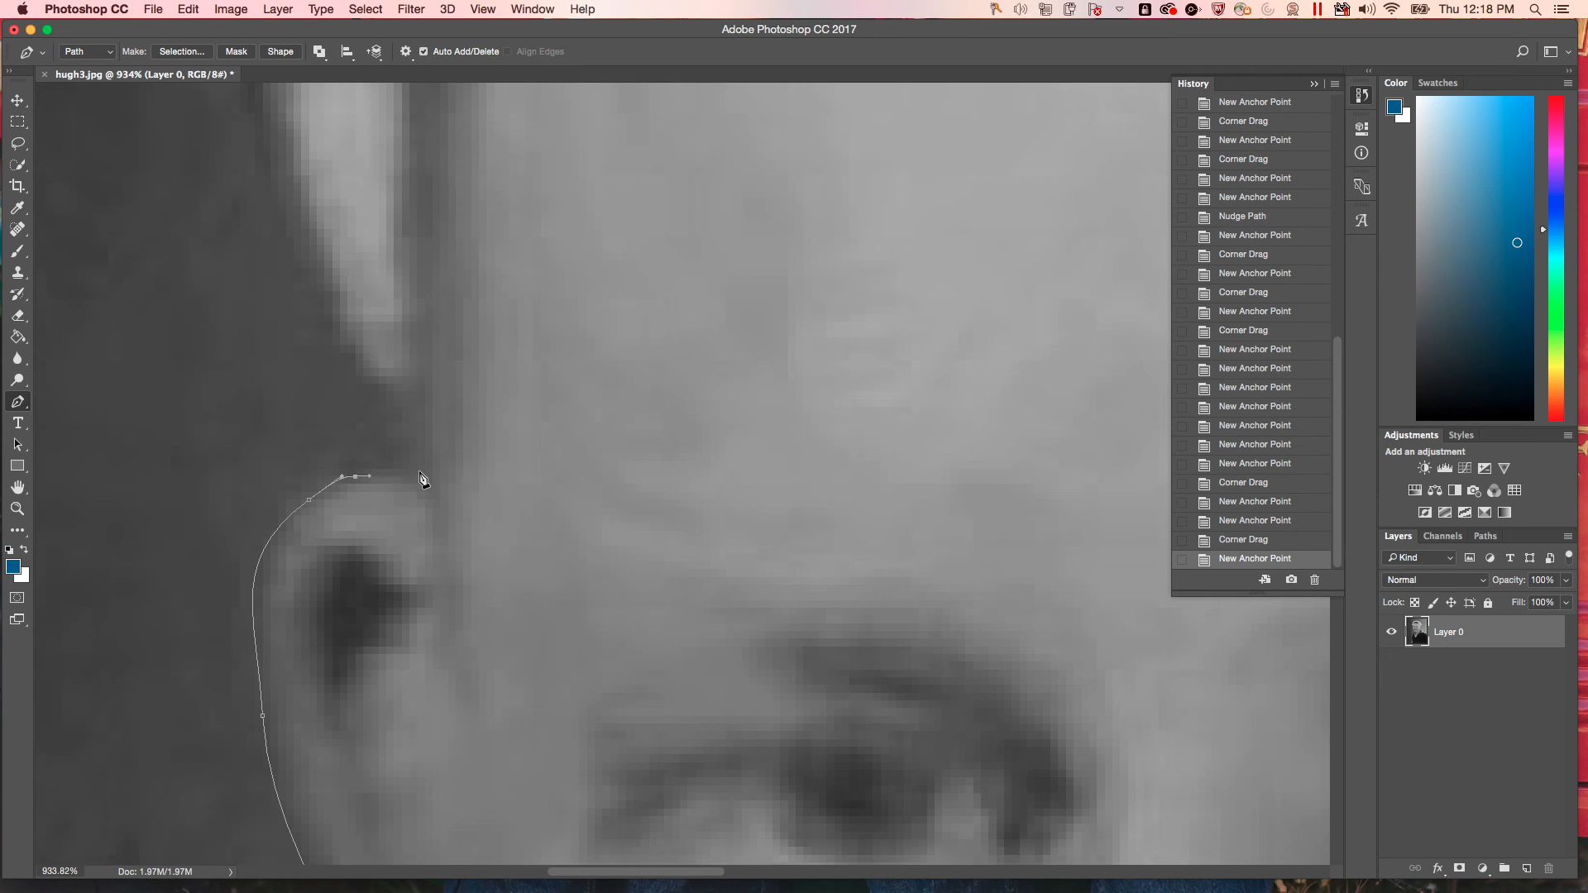